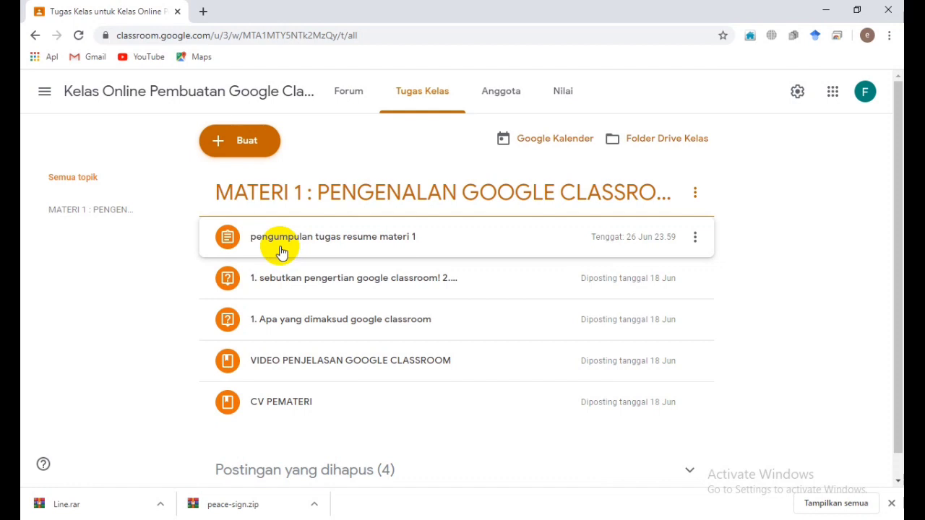
Step: Add a class topic named "MATERI 2 : CARA UPLOAD MATERI DI GOOGLE CLASSROOM"
{"action": "left_click", "coordinate": [219, 147]}
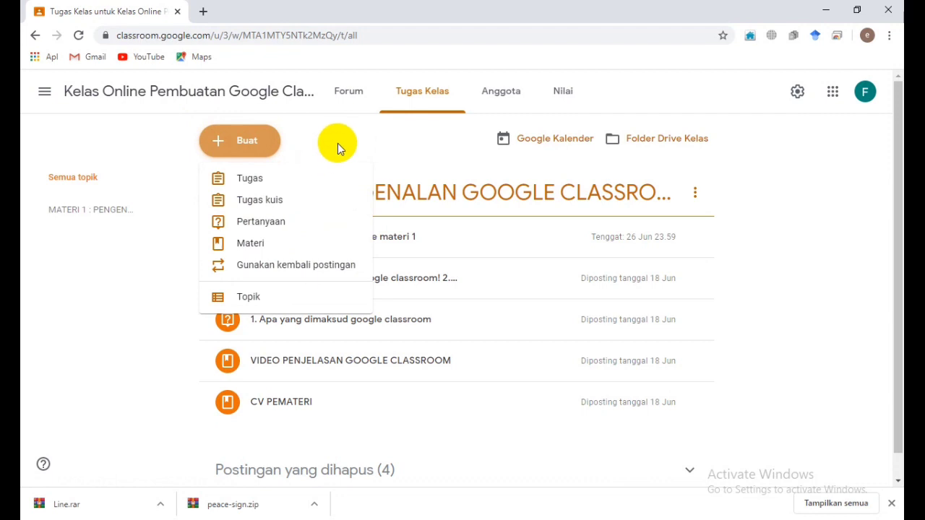
{"action": "left_click", "coordinate": [244, 295]}
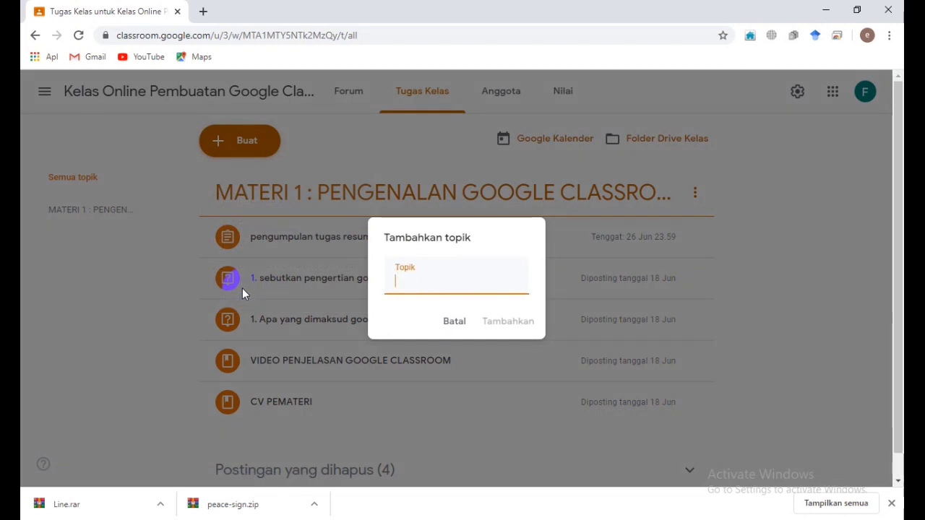
{"action": "type", "text": "Ma"}
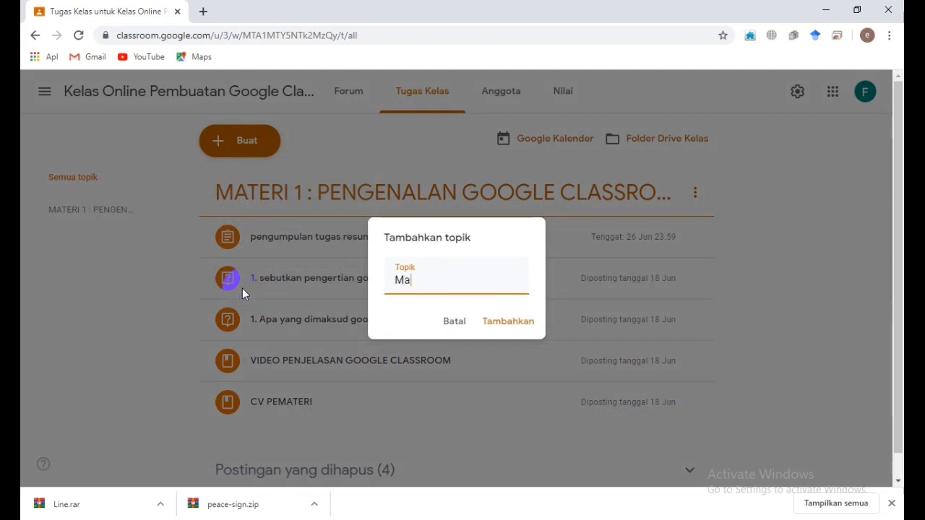
{"action": "key", "text": "BackSpace"}
{"action": "type", "text": "ATERI 2 :"}
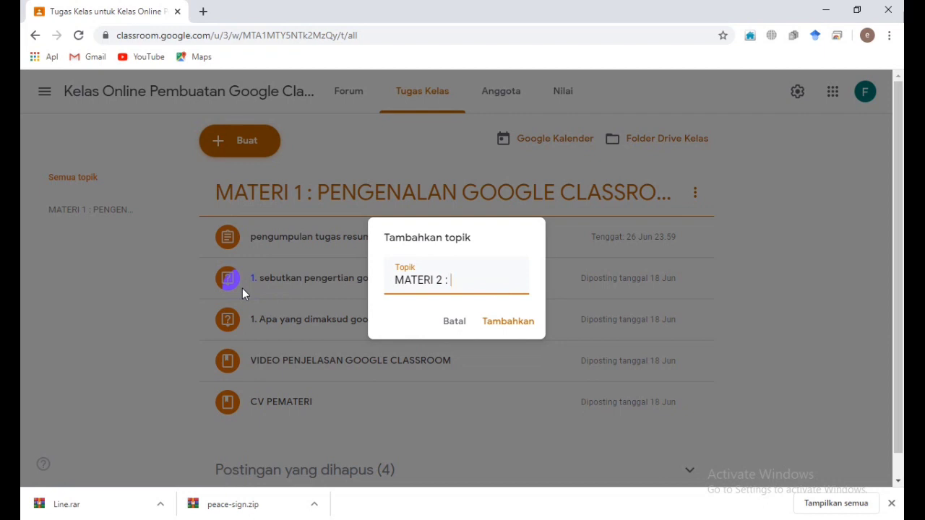
{"action": "type", "text": "CARA"}
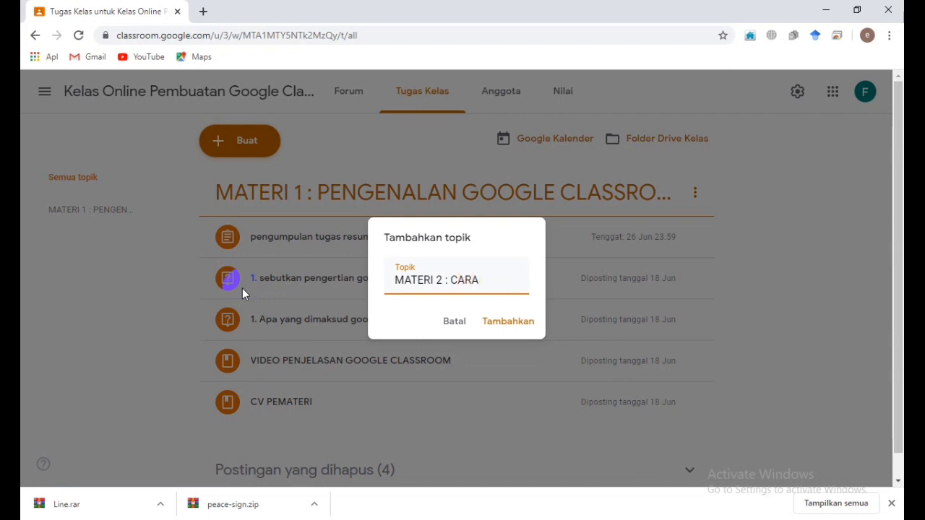
{"action": "type", "text": " UPLOAD "}
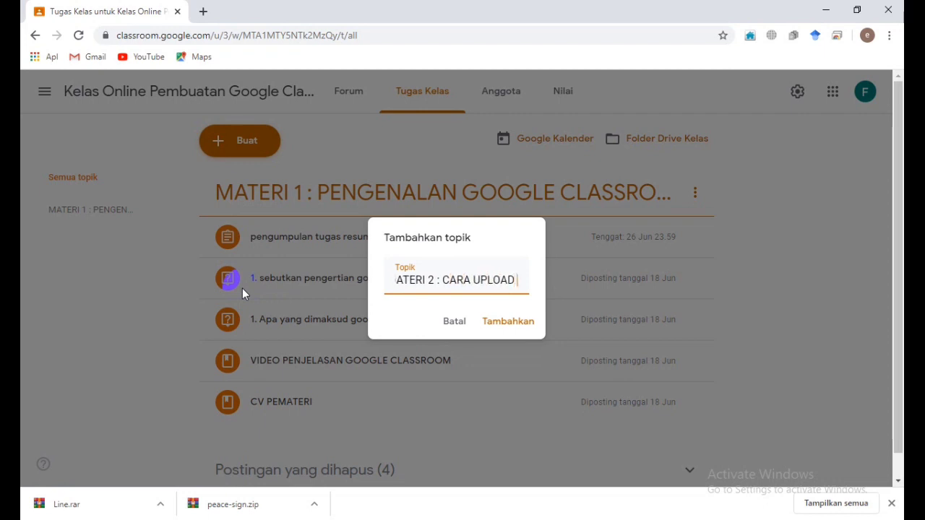
{"action": "type", "text": "MATERI D"}
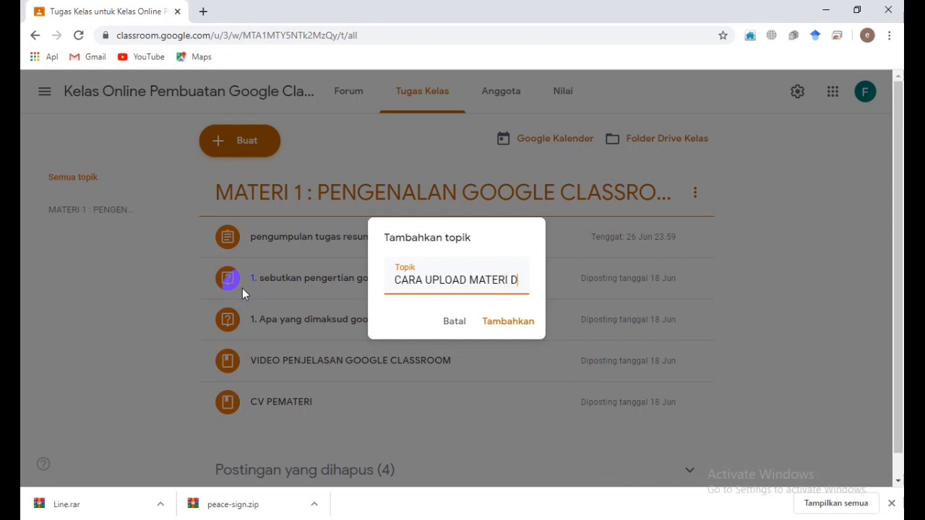
{"action": "type", "text": "I GOOGL"}
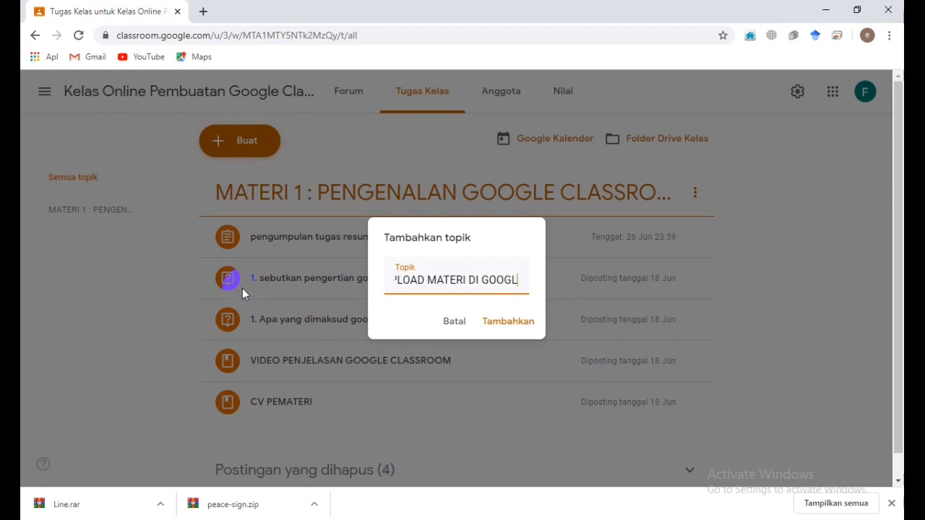
{"action": "type", "text": "E CLASS"}
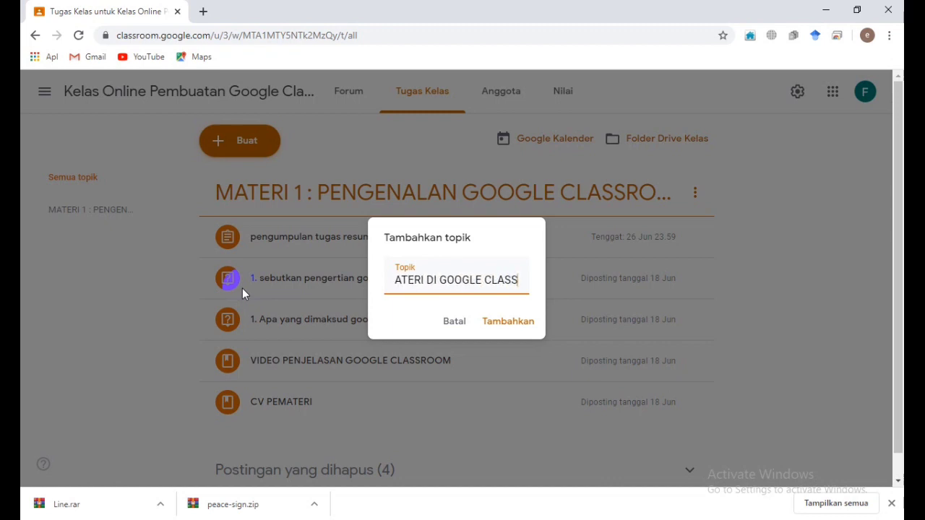
{"action": "type", "text": "ROOM"}
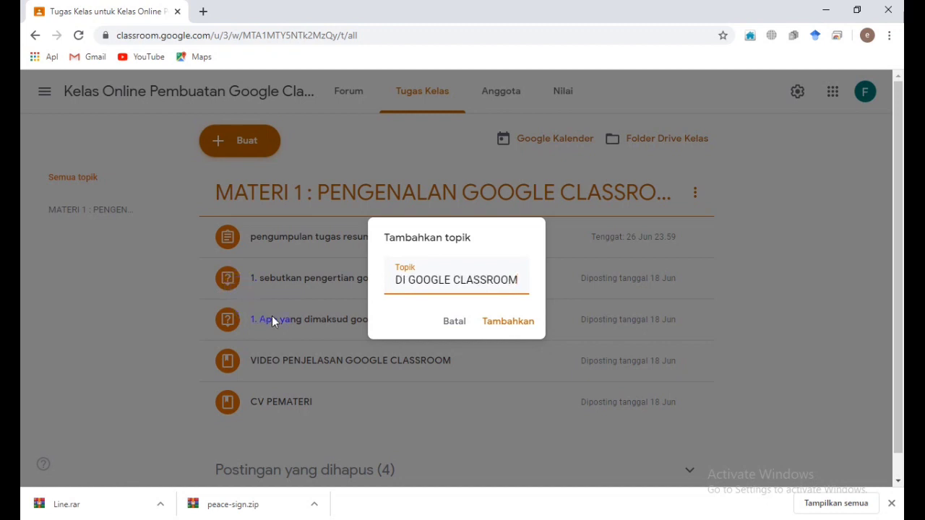
{"action": "left_click", "coordinate": [507, 326]}
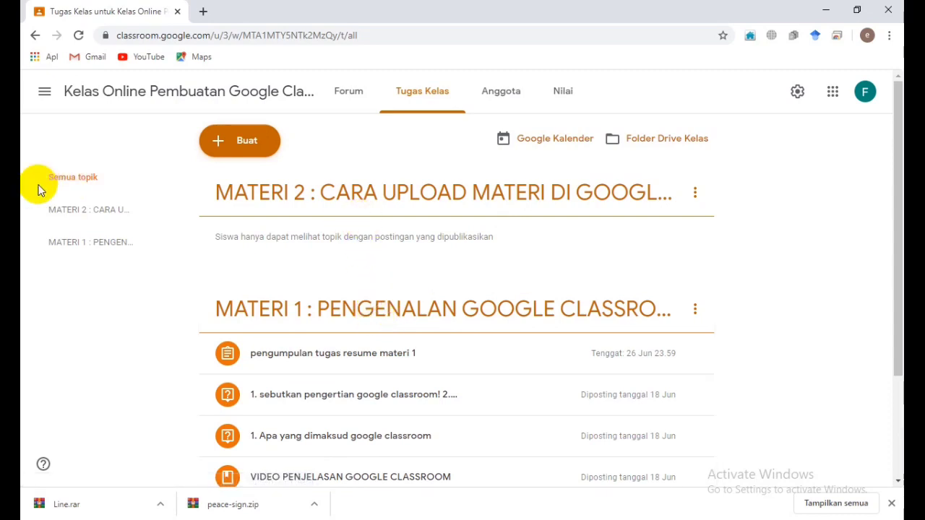
Step: View the Materi 2 and Materi 1 topic pages individually and look through the posts in the class forum
{"action": "left_click", "coordinate": [56, 208]}
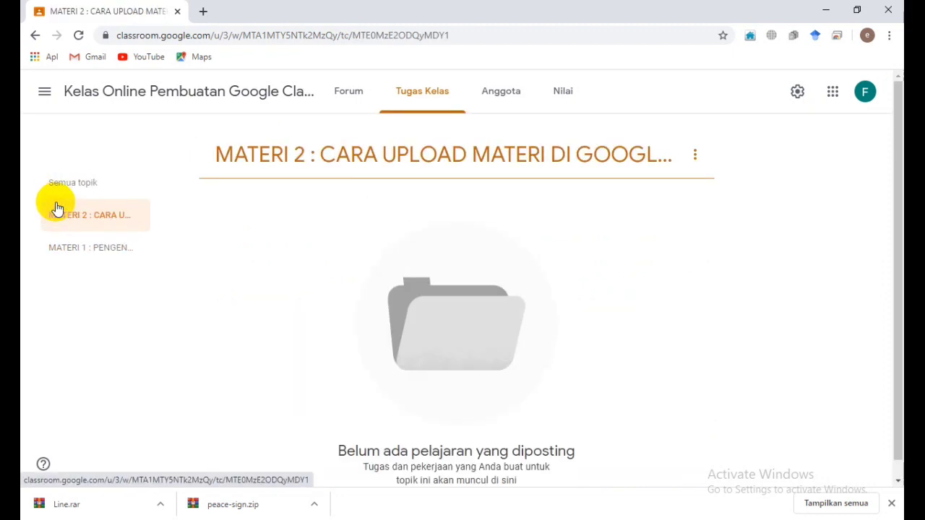
{"action": "left_click", "coordinate": [61, 245]}
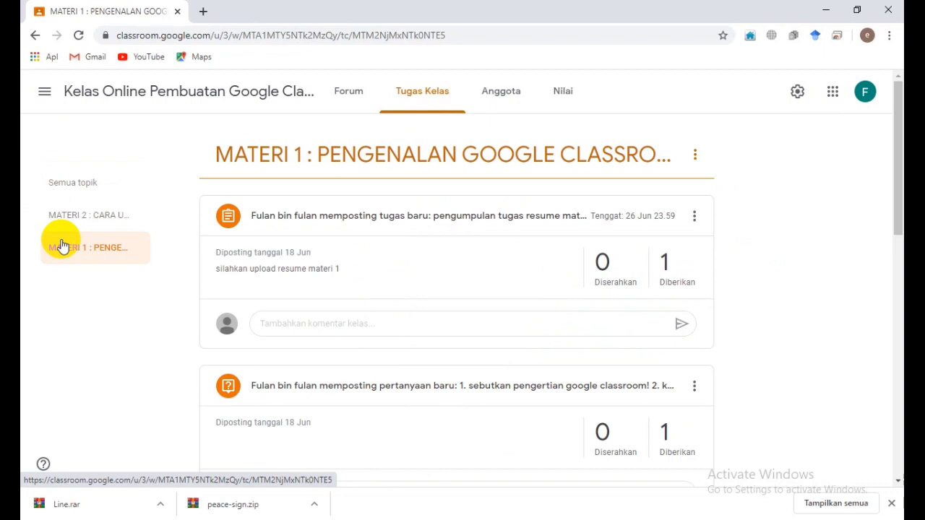
{"action": "left_click", "coordinate": [65, 221]}
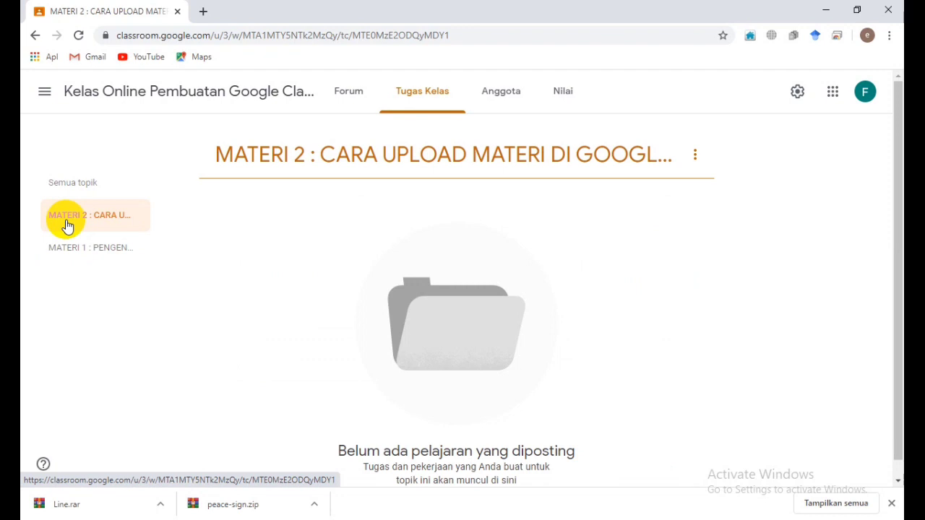
{"action": "left_click", "coordinate": [356, 92]}
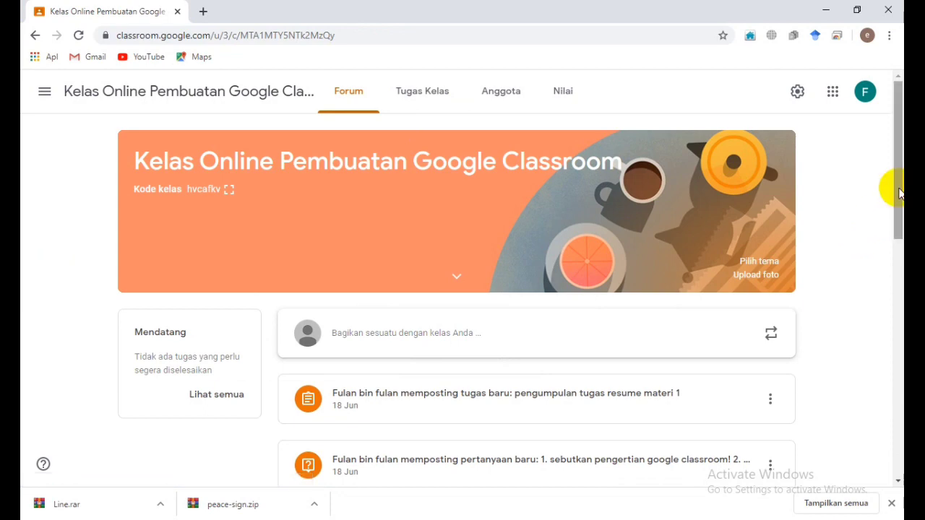
{"action": "left_click_drag", "start_coordinate": [899, 193], "coordinate": [863, 388]}
{"action": "scroll", "coordinate": [871, 333], "scroll_direction": "down", "scroll_amount": 5}
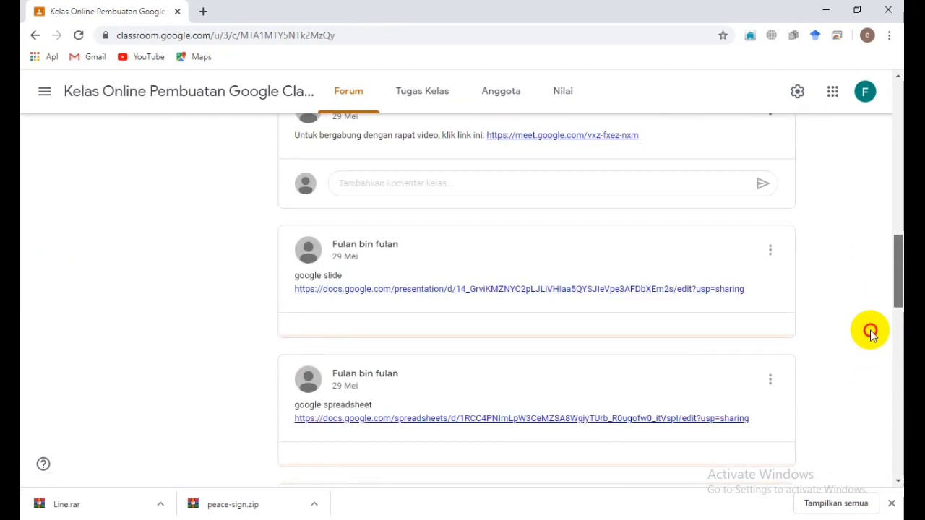
{"action": "left_click_drag", "start_coordinate": [870, 333], "coordinate": [869, 161]}
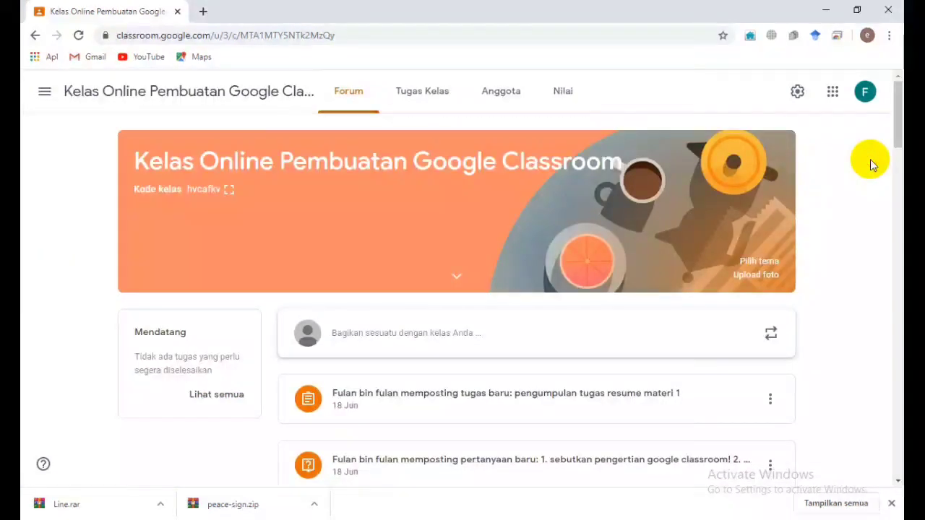
Step: Create a quiz assignment in the classwork titled "UTS PELAJARAN MATEMATIKA"
{"action": "left_click", "coordinate": [439, 94]}
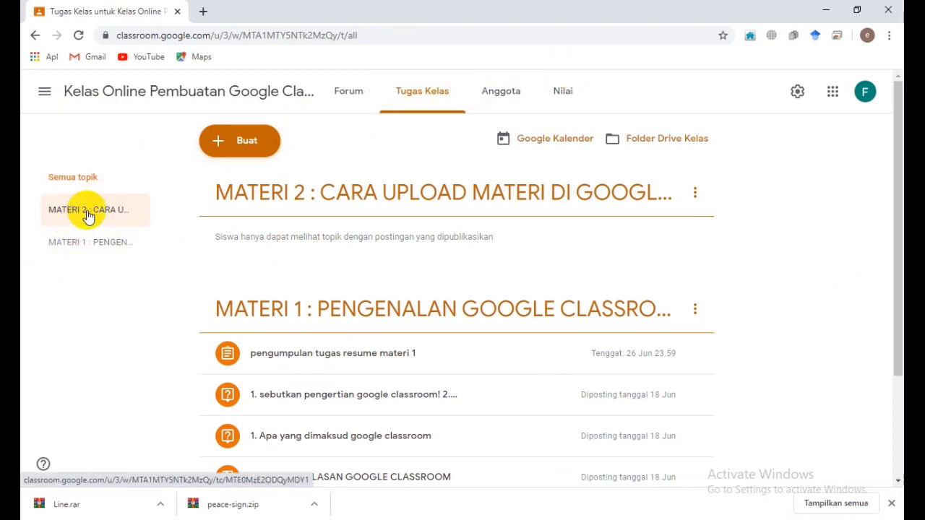
{"action": "left_click", "coordinate": [244, 142]}
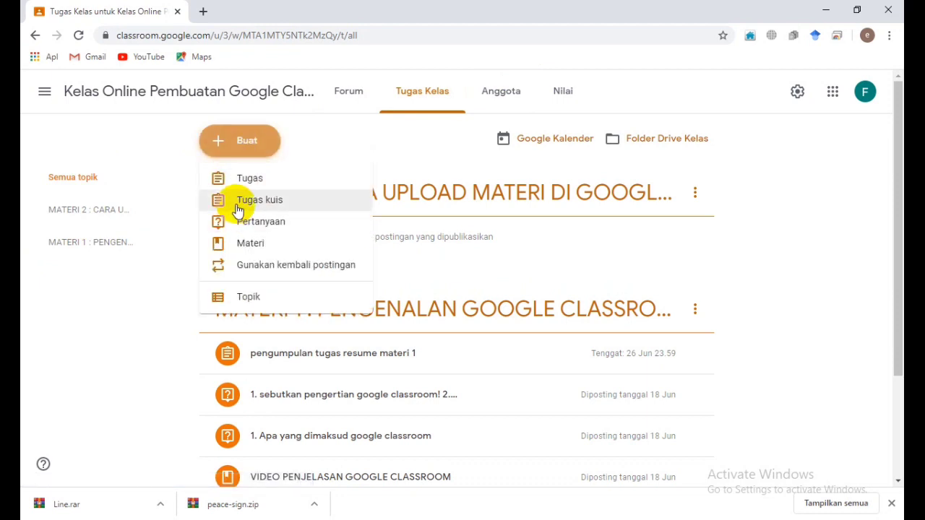
{"action": "left_click", "coordinate": [237, 203]}
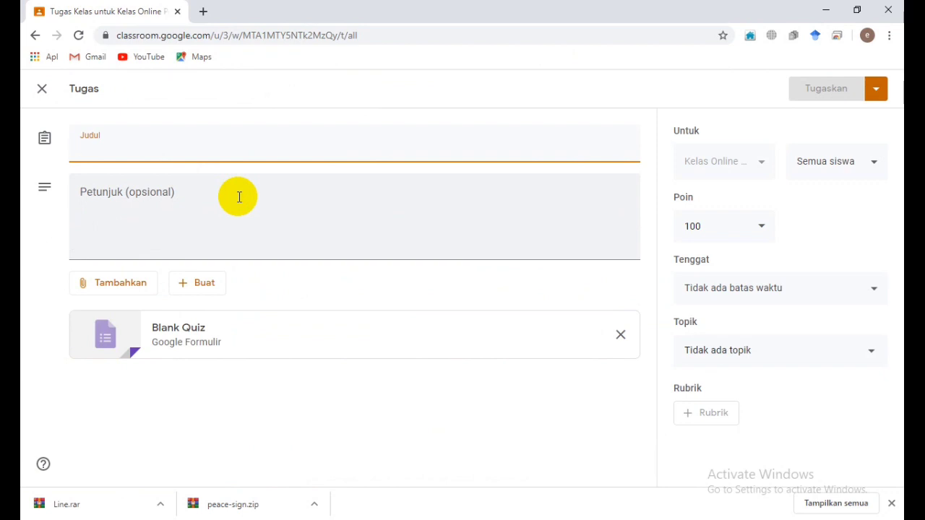
{"action": "type", "text": "UTS"}
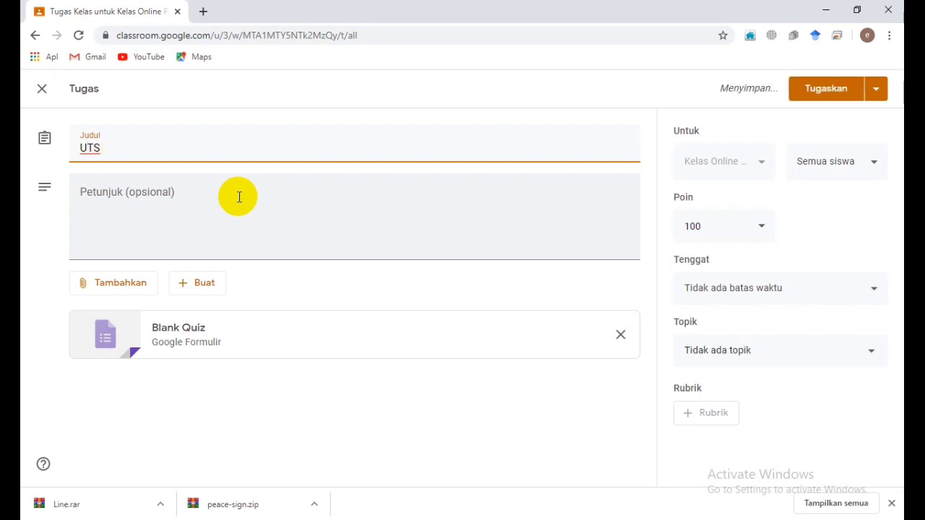
{"action": "type", "text": " PELAJARA"}
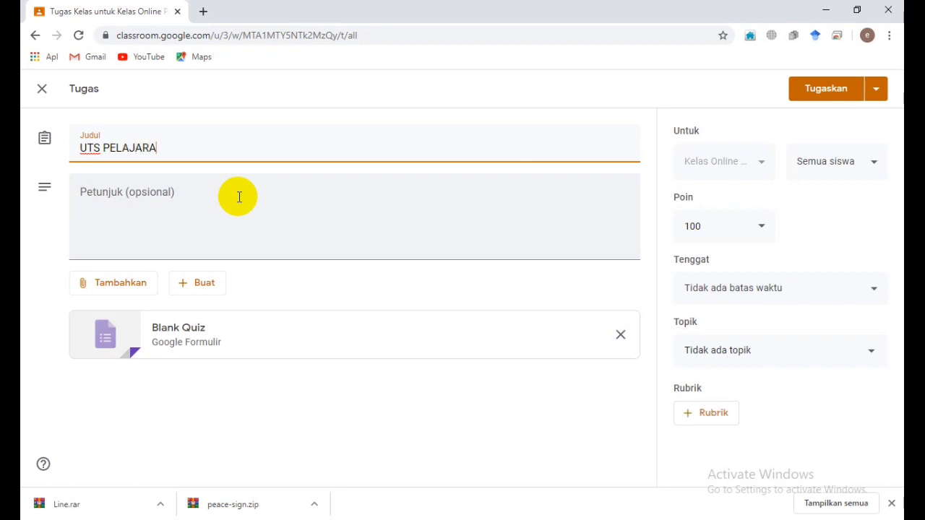
{"action": "type", "text": "N MATEMATIKA"}
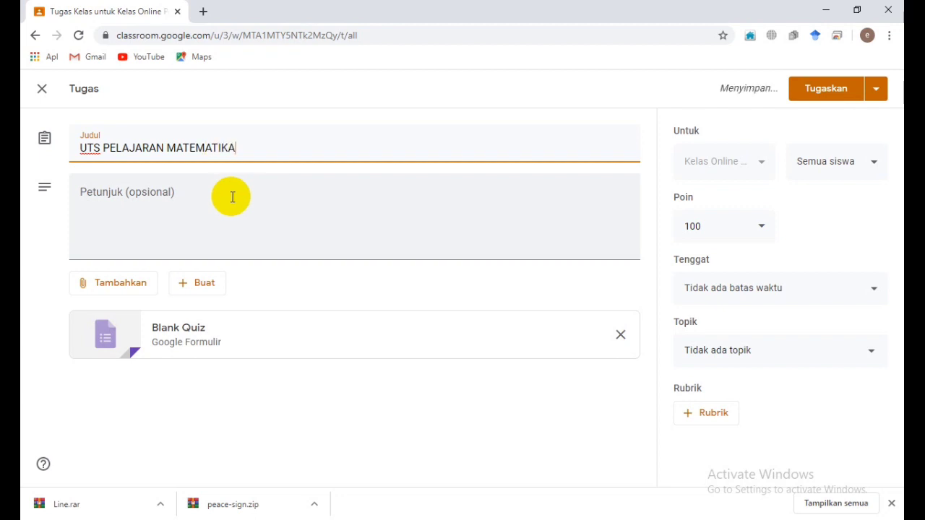
Step: Enter "Isilah Soal Dengan Jawaban Yang Benar" as the quiz assignment's instructions
{"action": "left_click", "coordinate": [232, 197]}
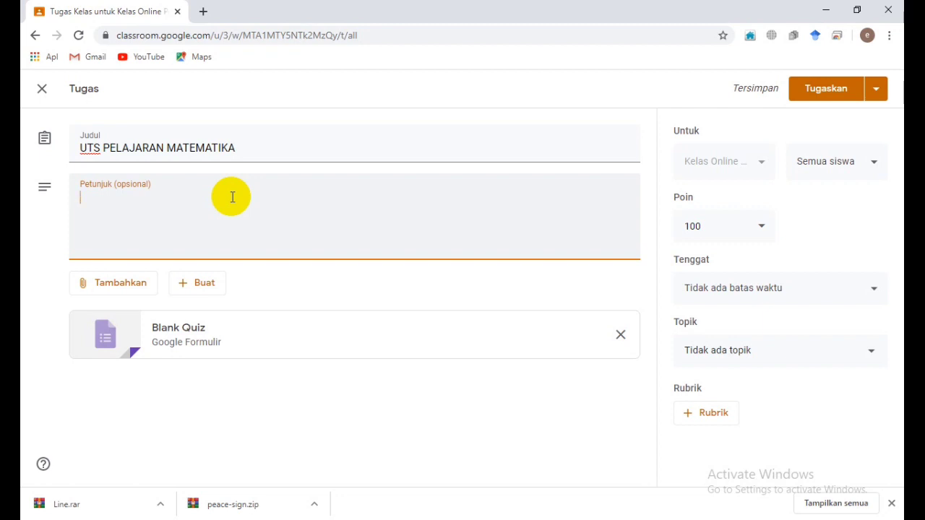
{"action": "type", "text": "Isilah"}
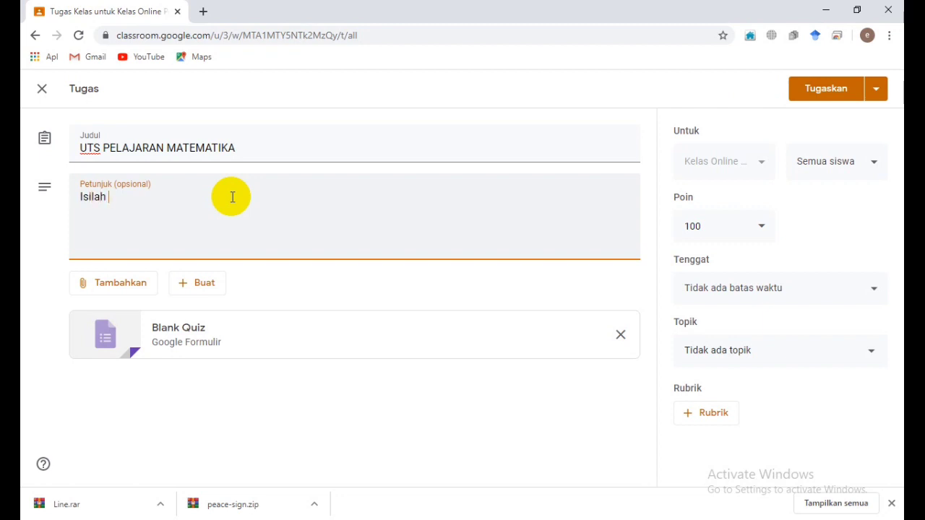
{"action": "type", "text": " Jawaban DE"}
{"action": "key", "text": "BackSpace"}
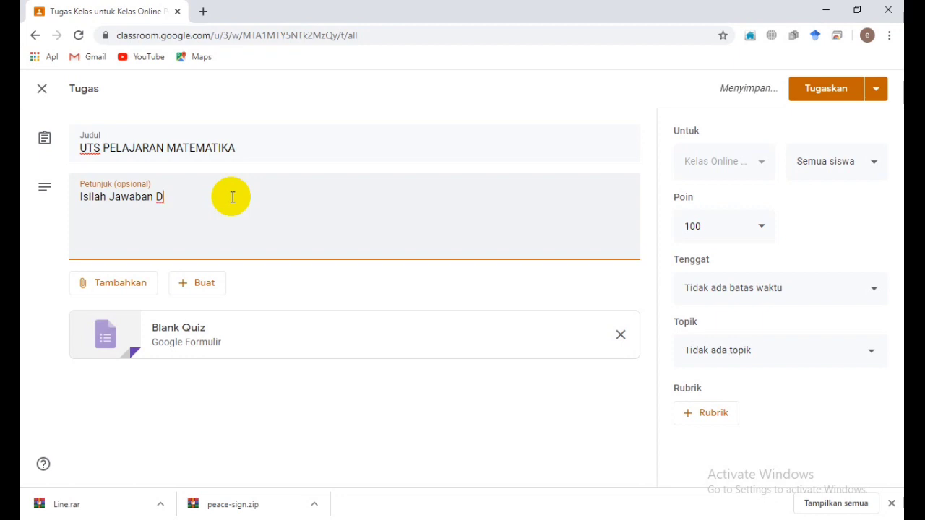
{"action": "key", "text": "BackSpace"}
{"action": "key", "text": "BackSpace"}
{"action": "key", "text": "BackSpace"}
{"action": "key", "text": "BackSpace"}
{"action": "key", "text": "BackSpace"}
{"action": "key", "text": "BackSpace"}
{"action": "key", "text": "BackSpace"}
{"action": "key", "text": "BackSpace"}
{"action": "key", "text": "BackSpace"}
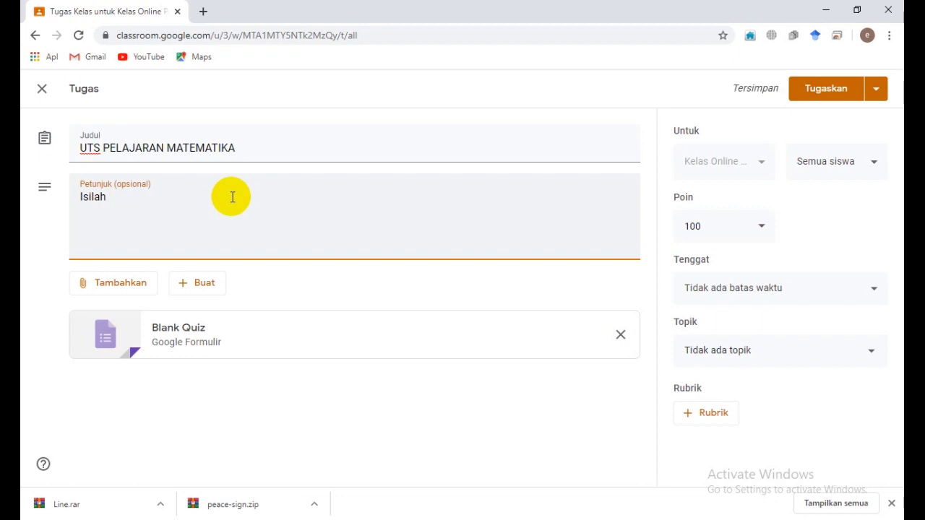
{"action": "type", "text": "Soal Denga"}
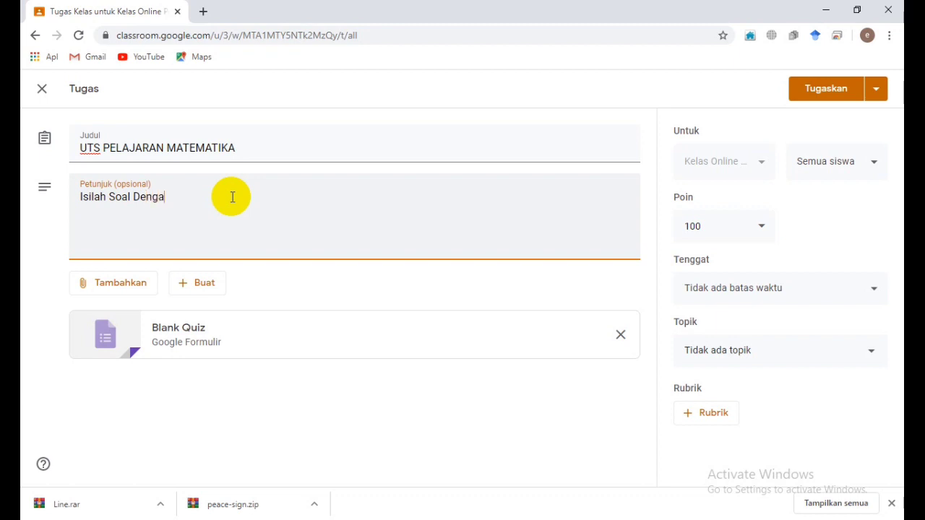
{"action": "type", "text": "n Jawaban Yang"}
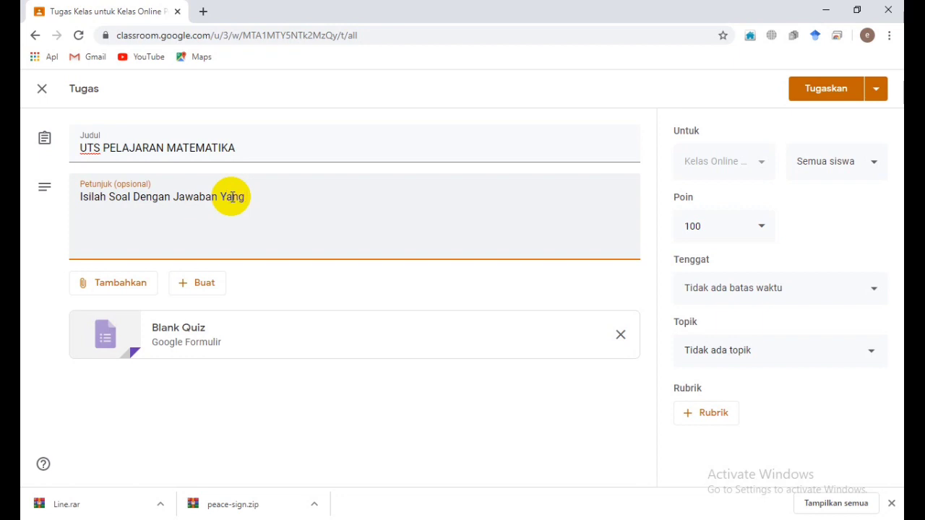
{"action": "type", "text": " Benar"}
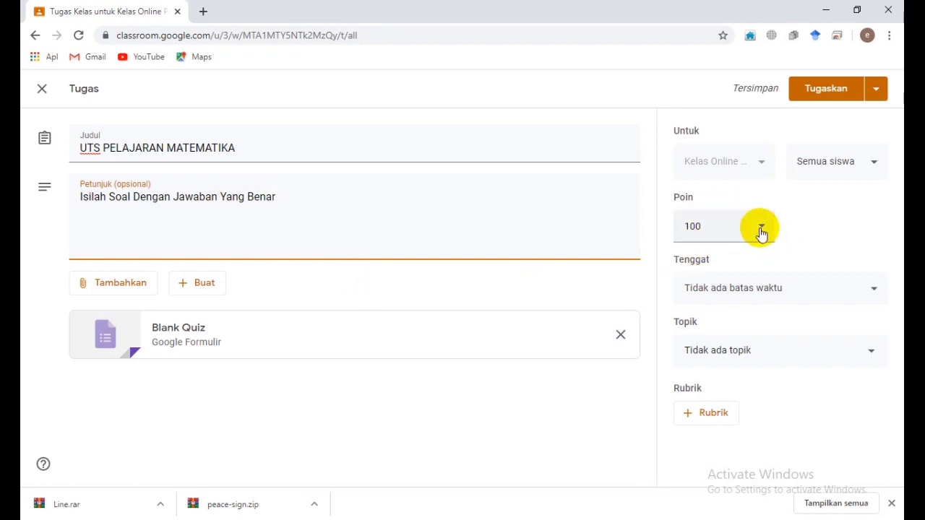
Step: Set the quiz assignment's due date to 26 Jun 2020
{"action": "left_click", "coordinate": [779, 296]}
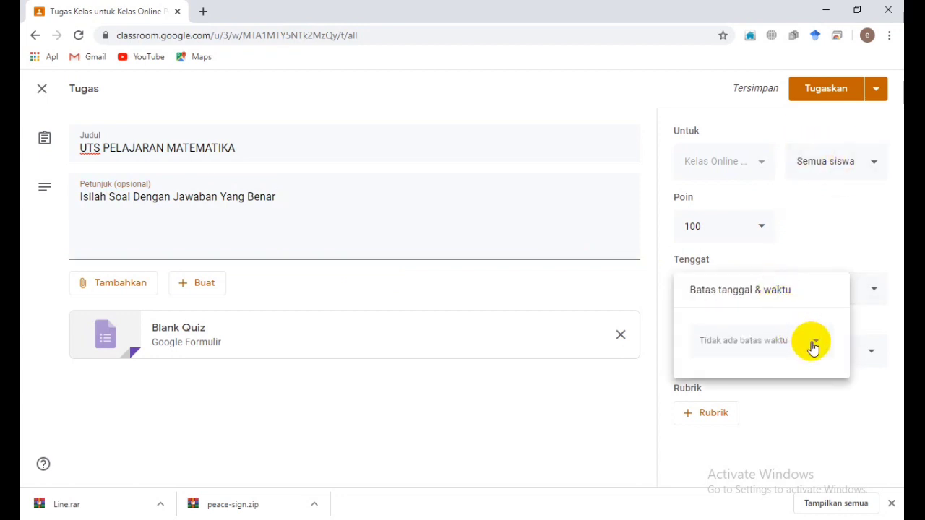
{"action": "left_click", "coordinate": [826, 228]}
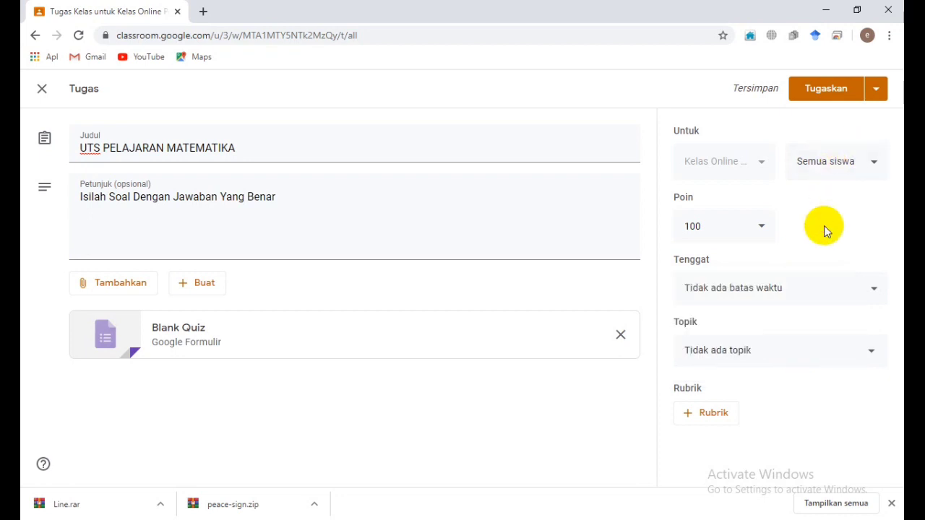
{"action": "left_click", "coordinate": [864, 295]}
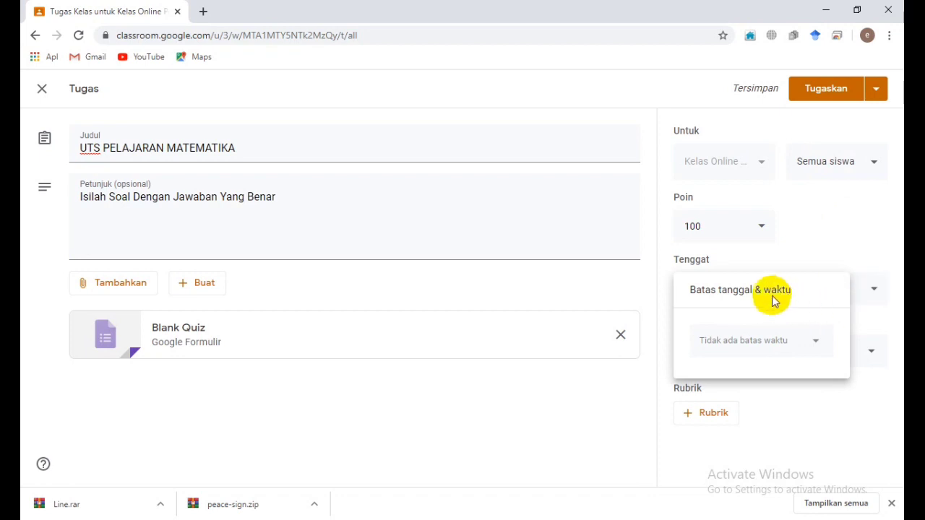
{"action": "left_click", "coordinate": [820, 348]}
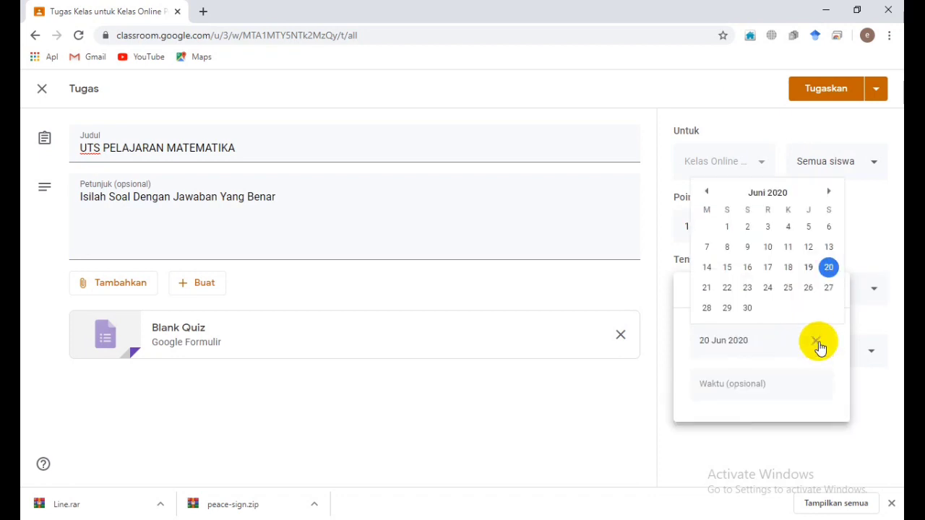
{"action": "left_click", "coordinate": [816, 292]}
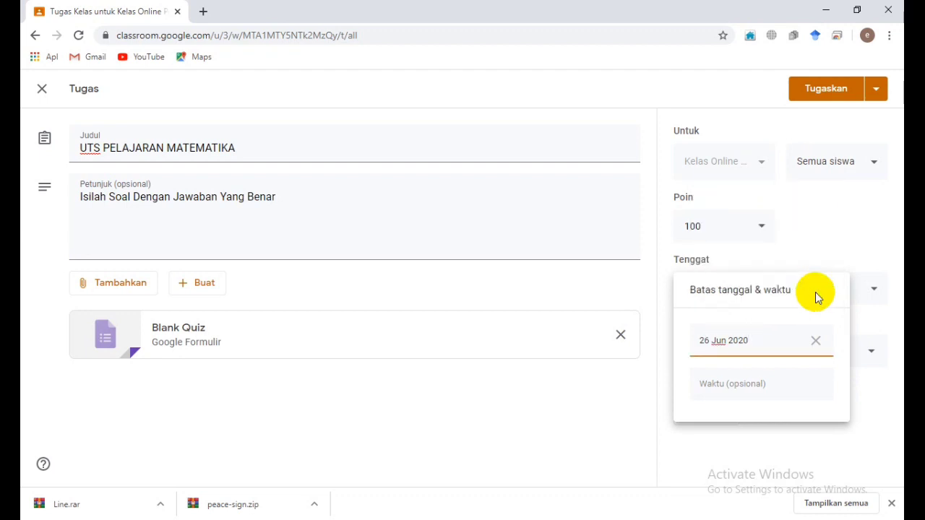
Step: Set the assignment's due time to 15.00 and file it under the MATERI 2 topic
{"action": "left_click", "coordinate": [775, 383]}
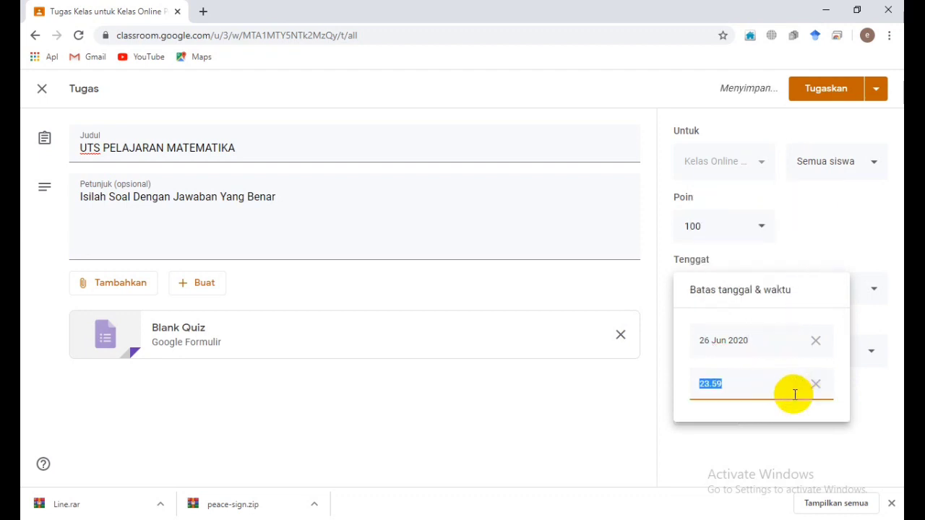
{"action": "type", "text": "15"}
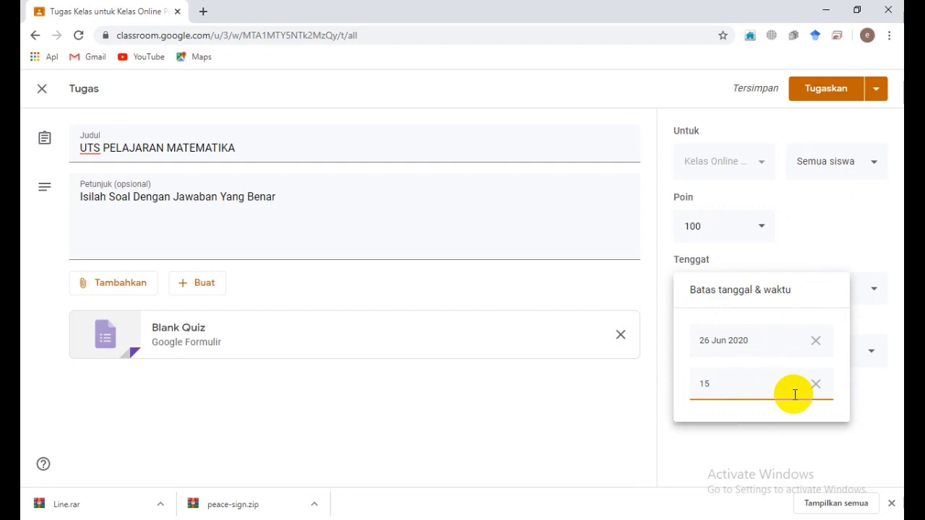
{"action": "type", "text": ".00"}
{"action": "left_click", "coordinate": [829, 249]}
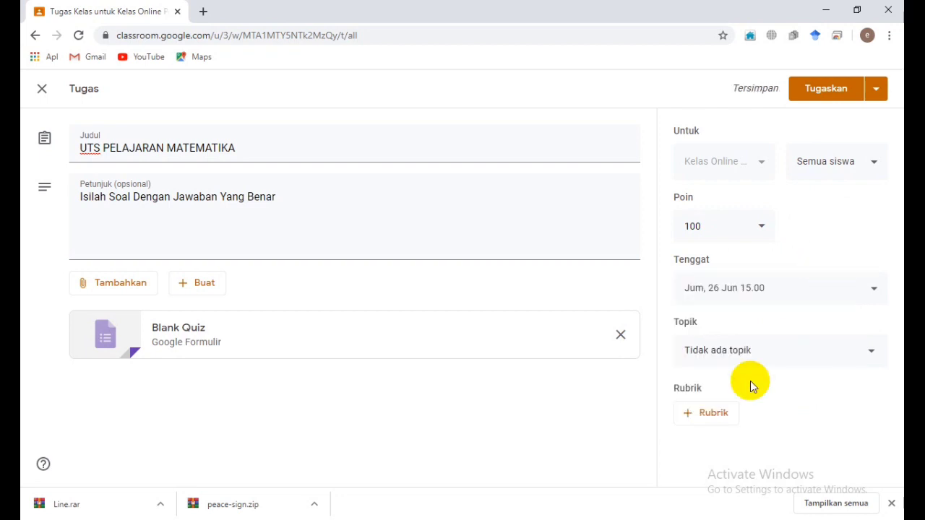
{"action": "left_click", "coordinate": [750, 361]}
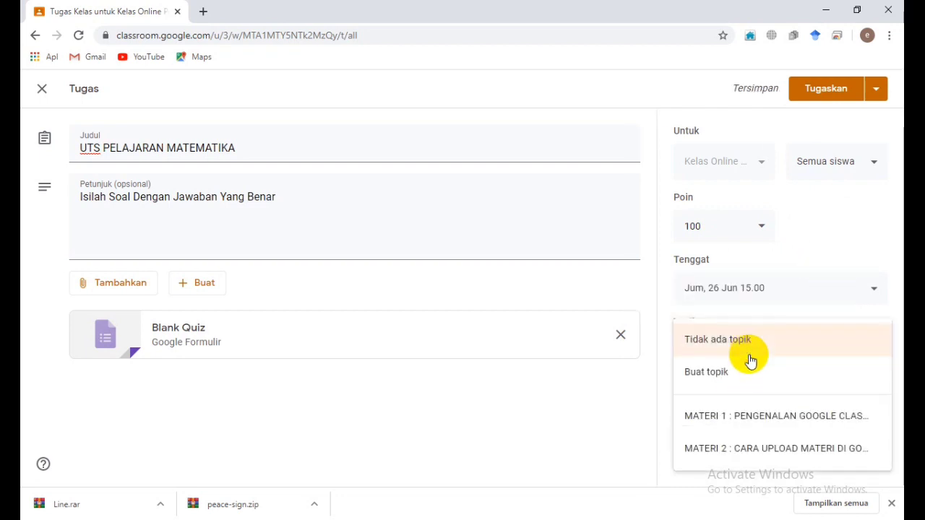
{"action": "left_click", "coordinate": [726, 449]}
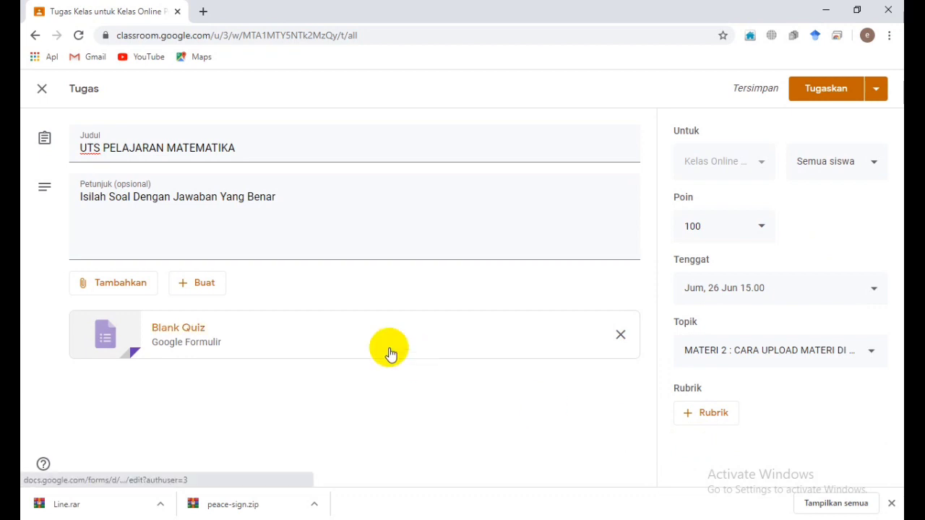
Step: Open the attached Blank Quiz form for editing in Google Forms and dismiss the introductory tour
{"action": "left_click", "coordinate": [182, 333]}
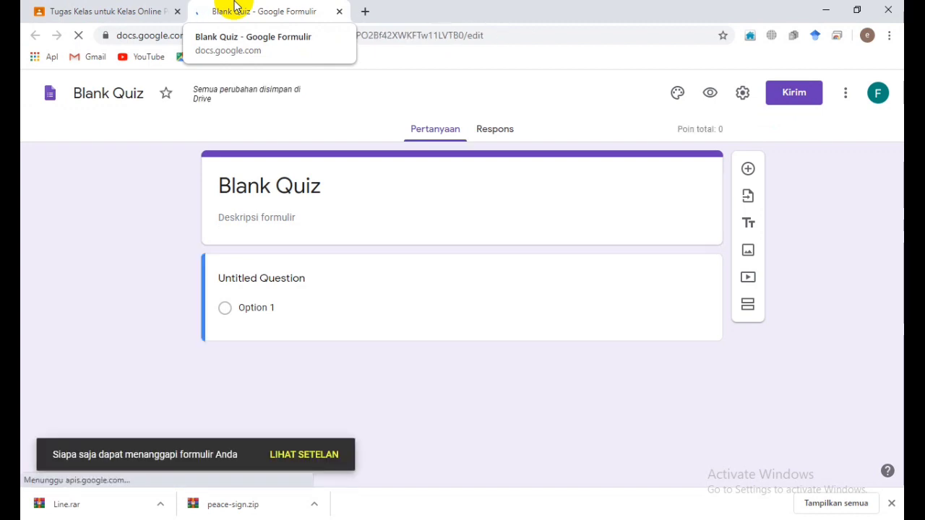
{"action": "left_click", "coordinate": [90, 6]}
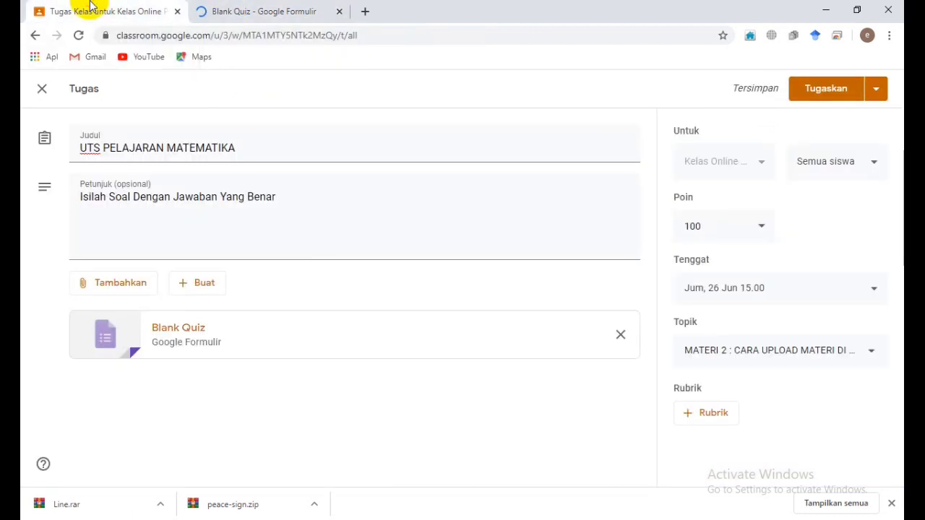
{"action": "left_click", "coordinate": [200, 8]}
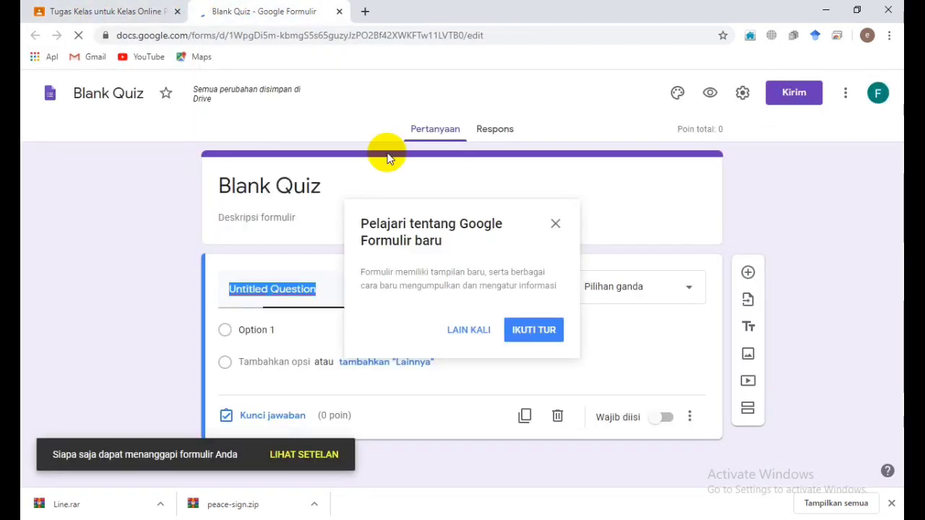
{"action": "left_click", "coordinate": [476, 331]}
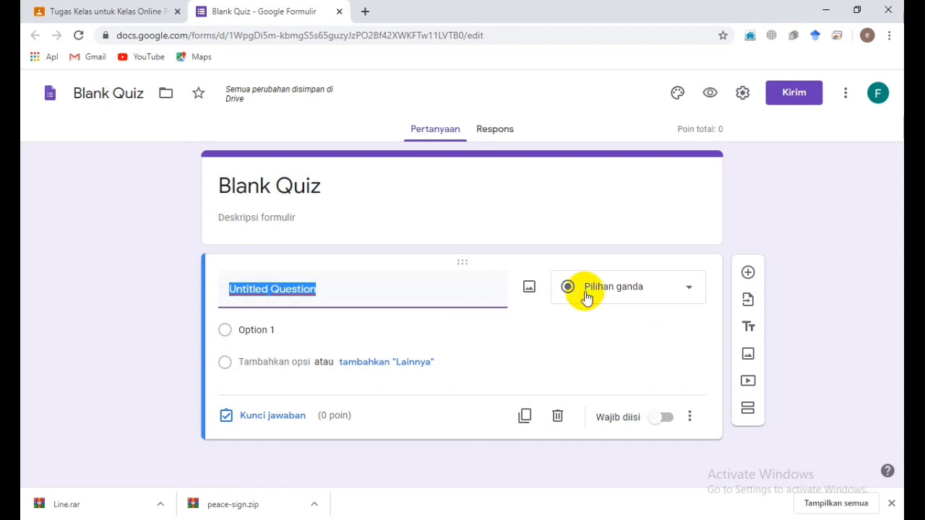
{"action": "left_click", "coordinate": [672, 296]}
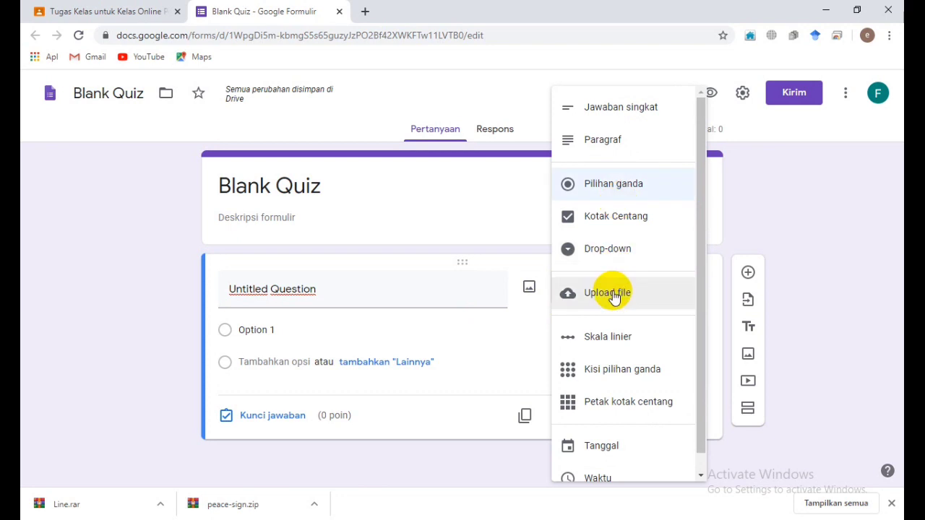
{"action": "left_click", "coordinate": [774, 238]}
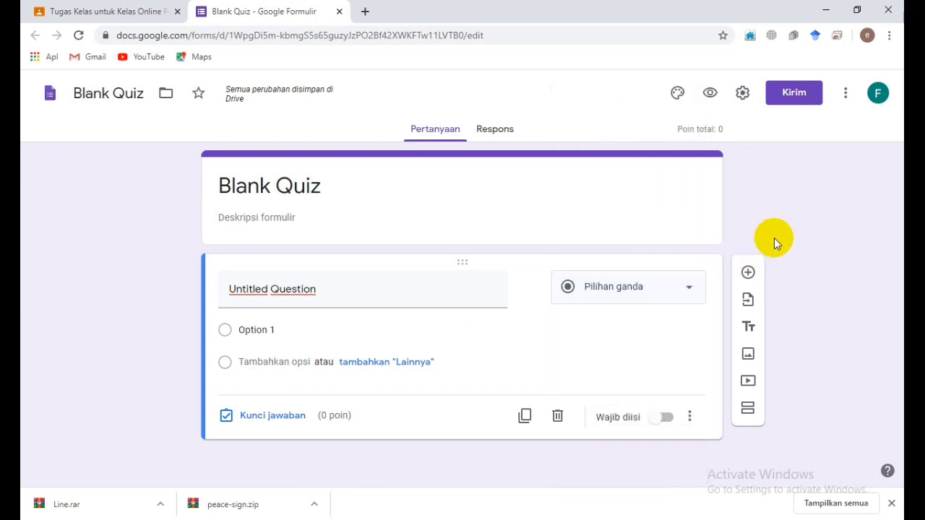
{"action": "left_click", "coordinate": [397, 291]}
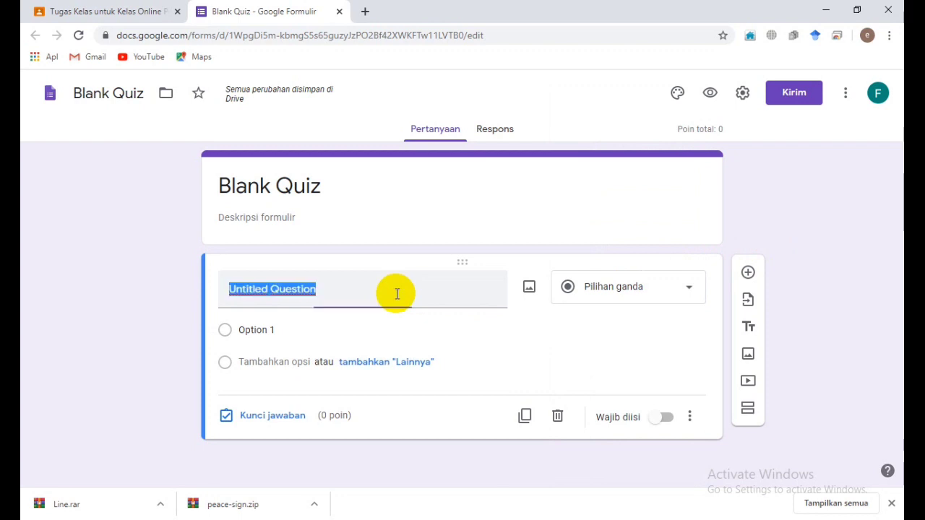
Step: Change the quiz form's title to "UTS MATEMATIKS"
{"action": "left_click", "coordinate": [297, 191]}
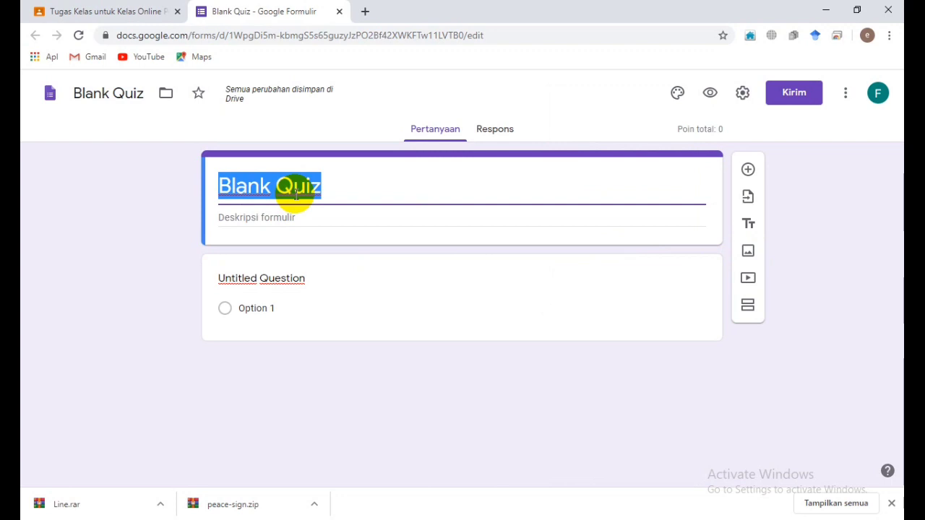
{"action": "type", "text": "UTS"}
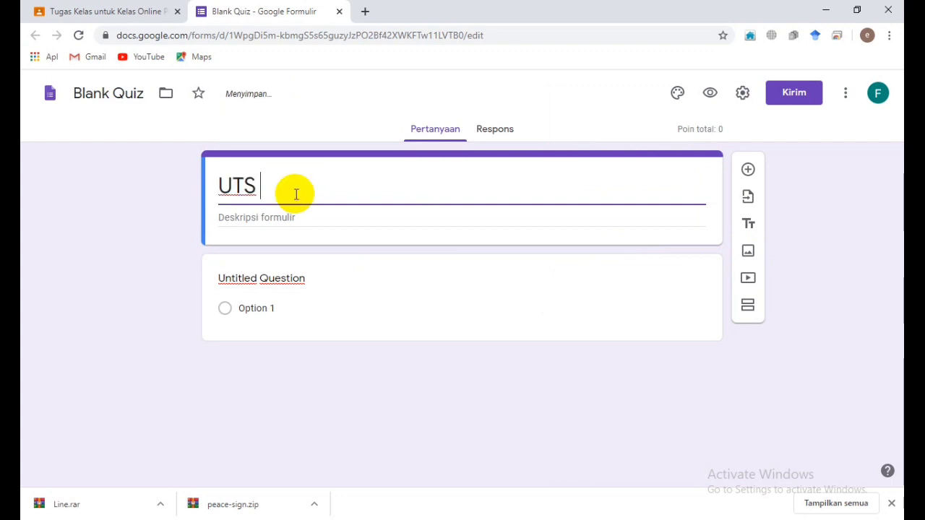
{"action": "type", "text": " MATE"}
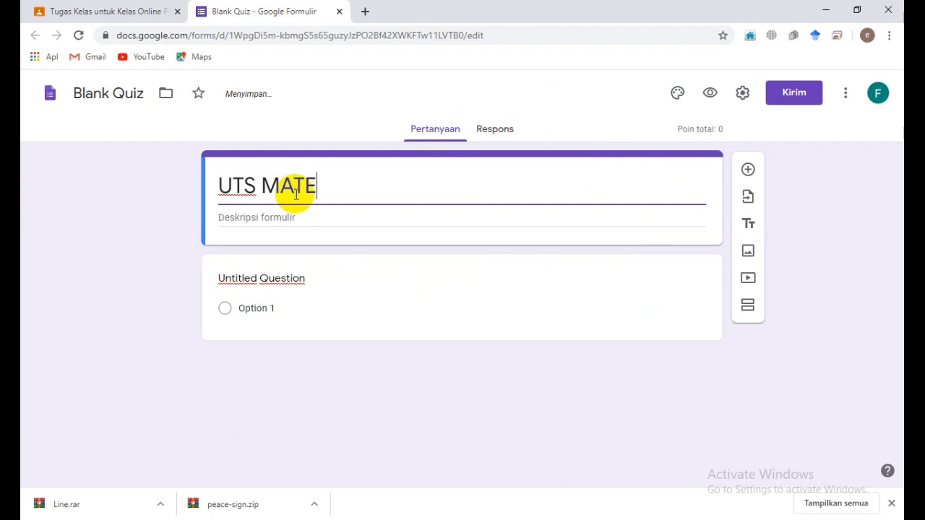
{"action": "type", "text": "MAT"}
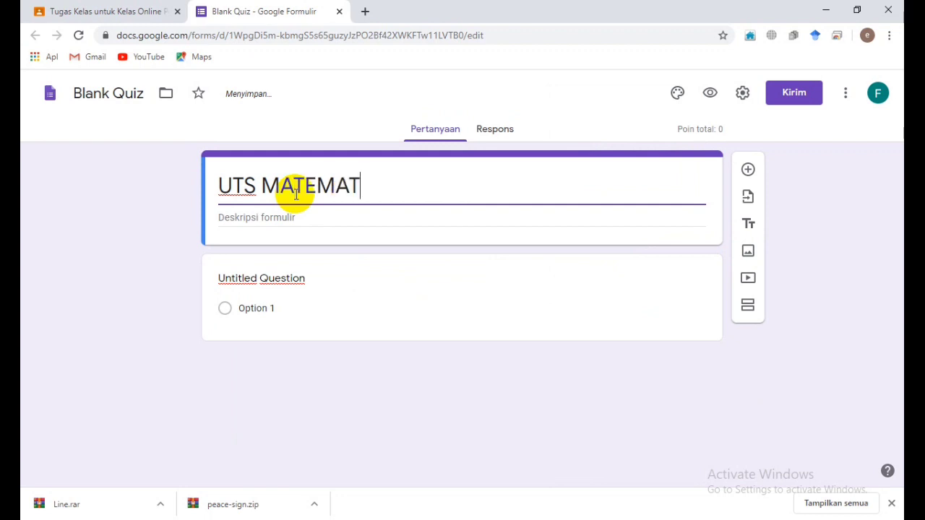
{"action": "type", "text": "IKS"}
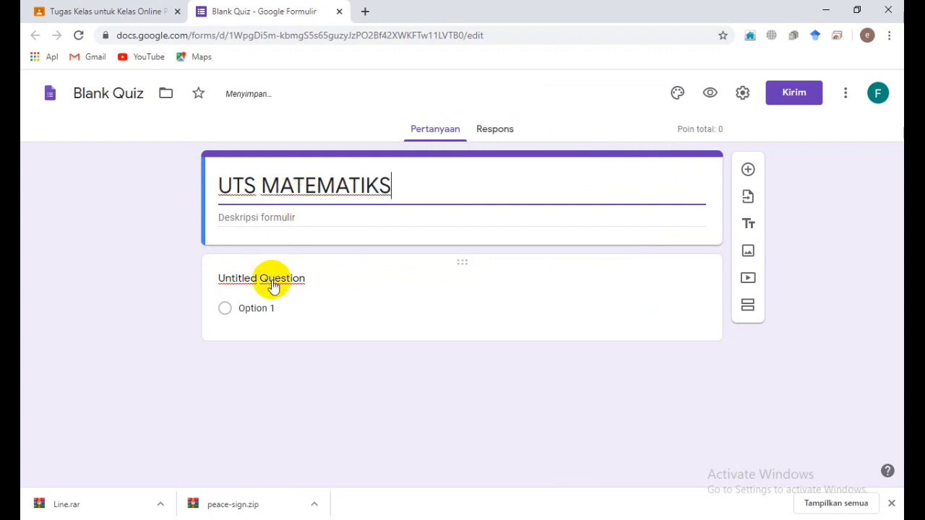
Step: Enter "1+4 = ............" as the text of the first multiple-choice question
{"action": "left_click", "coordinate": [273, 282]}
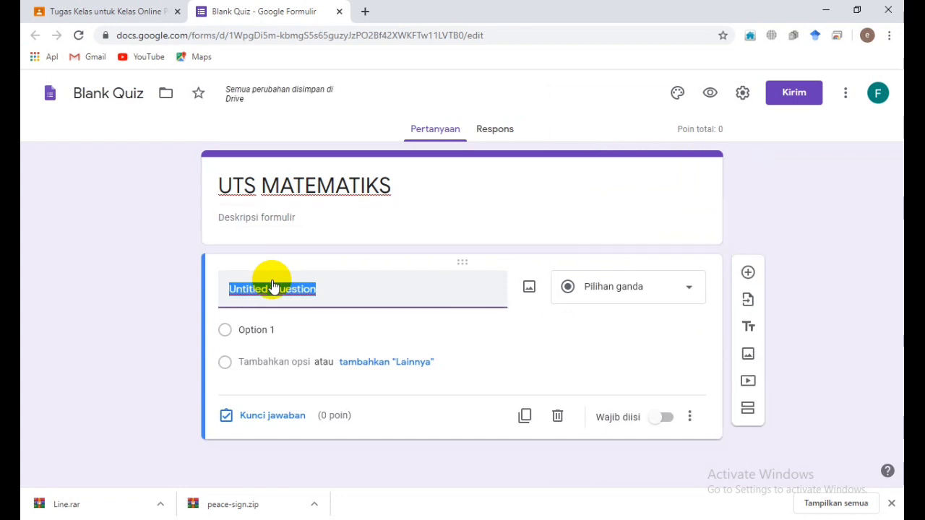
{"action": "type", "text": "1+"}
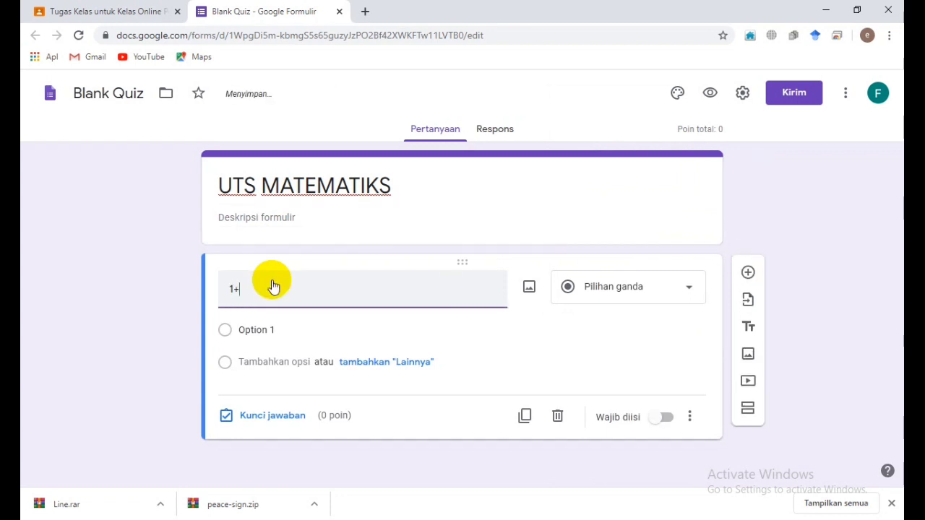
{"action": "type", "text": "3"}
{"action": "key", "text": "BackSpace"}
{"action": "type", "text": "4 = "}
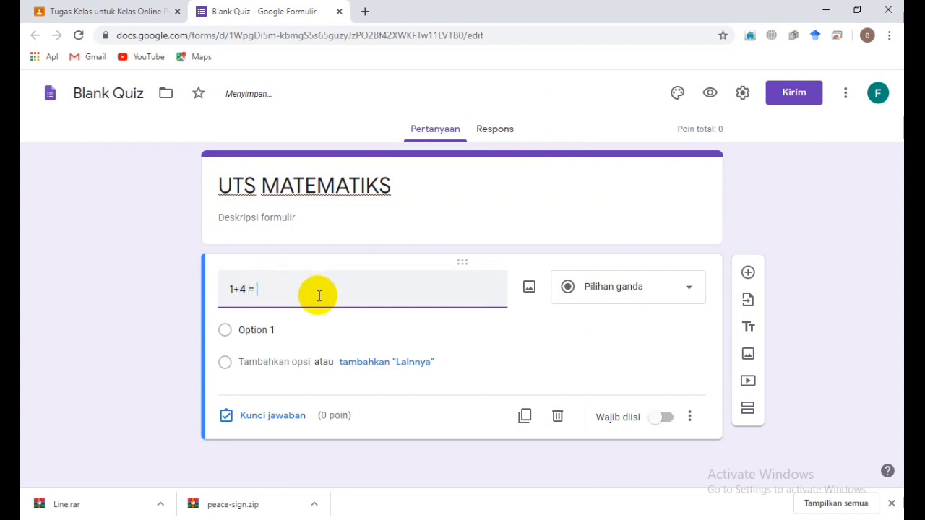
{"action": "type", "text": "............"}
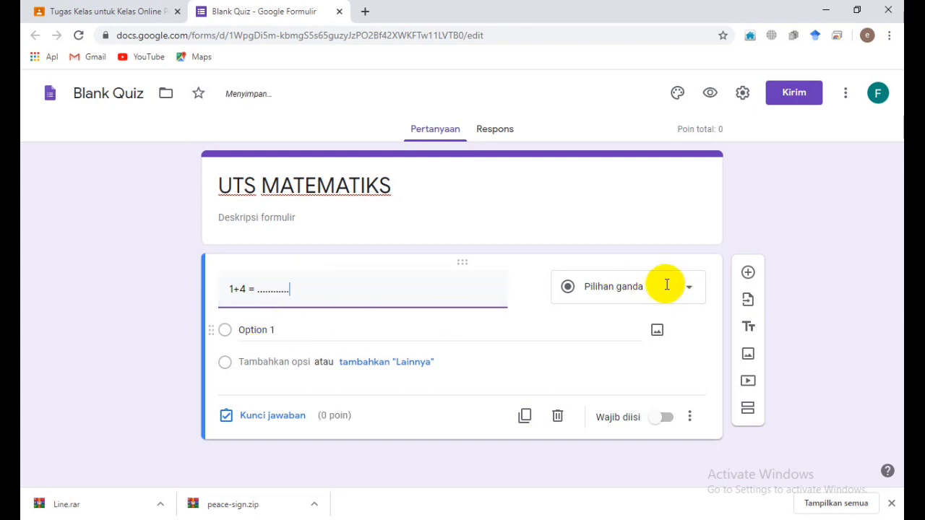
Step: Give the first question the four answer options 2, 3, 4 and 5
{"action": "left_click", "coordinate": [258, 330]}
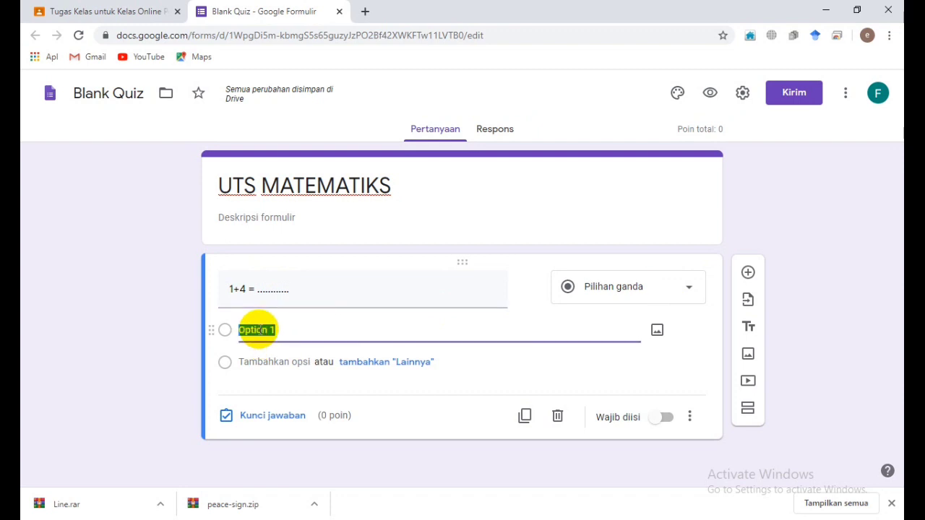
{"action": "type", "text": "2"}
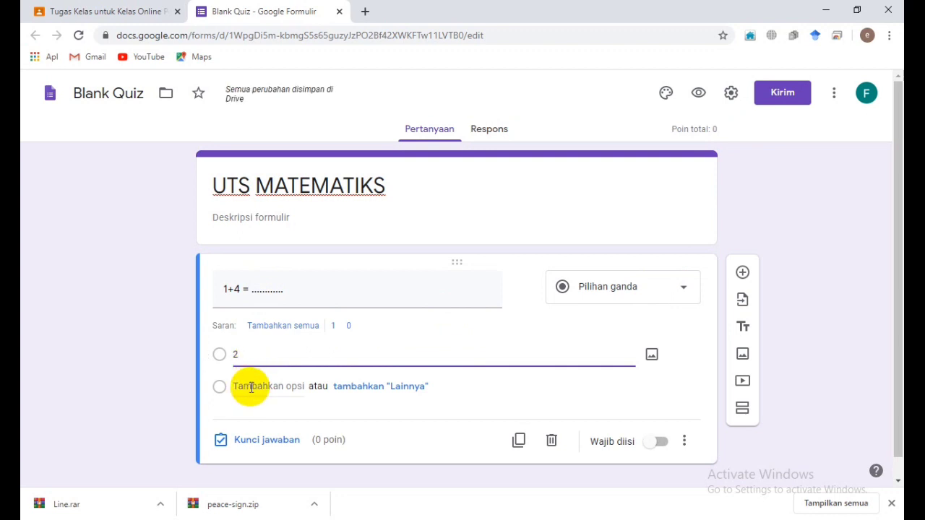
{"action": "left_click", "coordinate": [250, 386]}
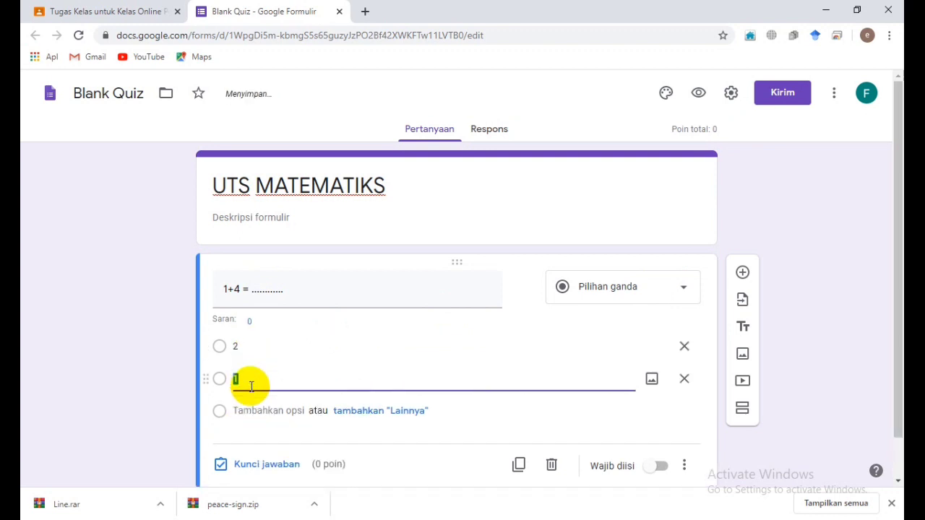
{"action": "type", "text": "3"}
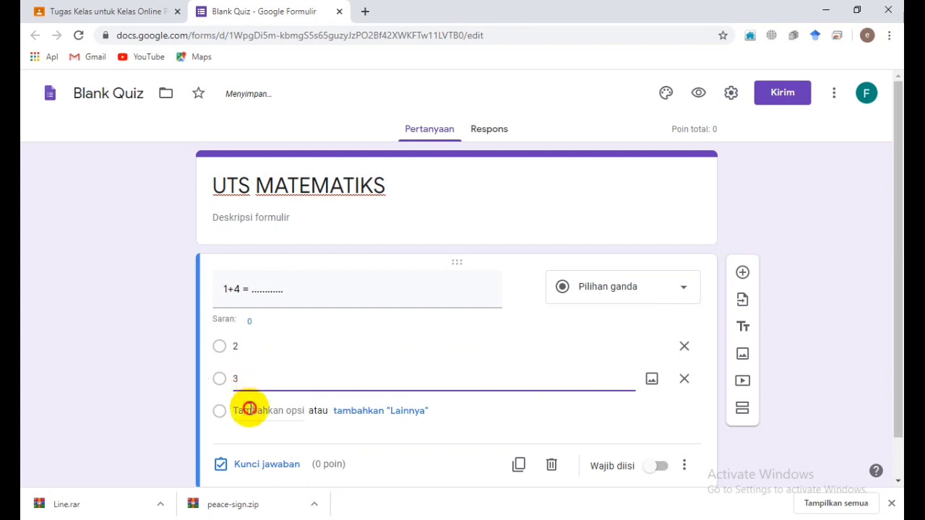
{"action": "left_click", "coordinate": [249, 409]}
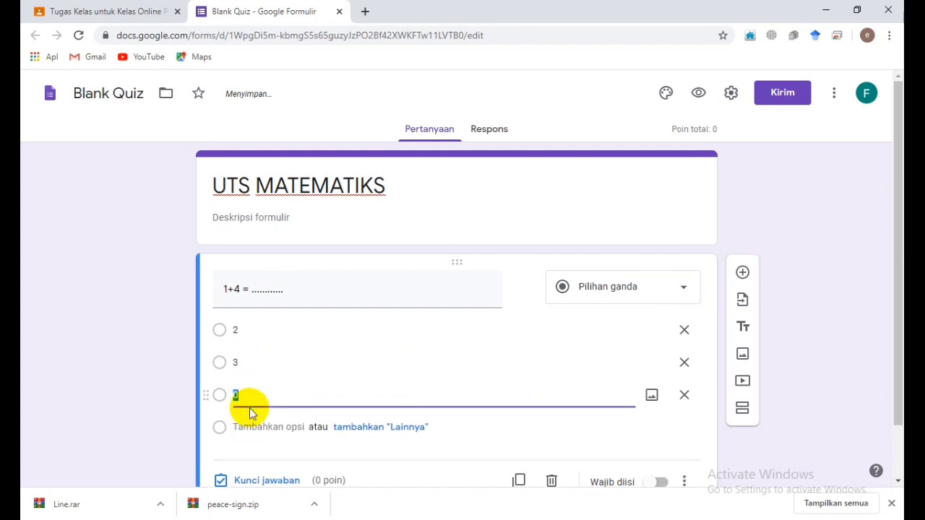
{"action": "type", "text": "4"}
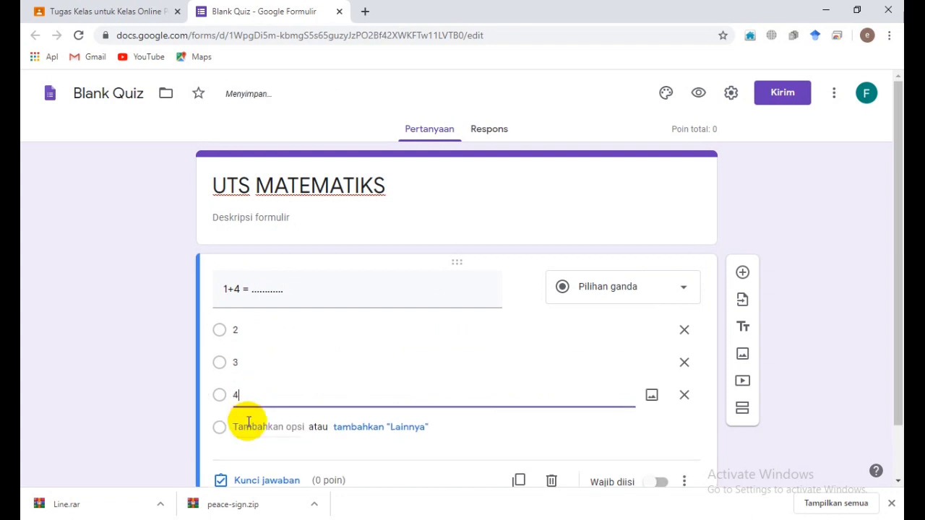
{"action": "left_click", "coordinate": [246, 425]}
{"action": "type", "text": "5"}
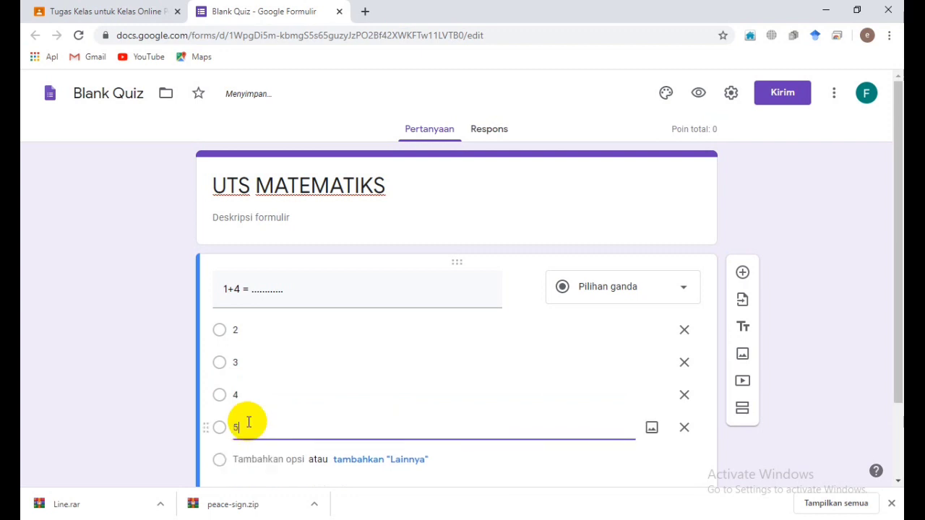
{"action": "left_click", "coordinate": [785, 293]}
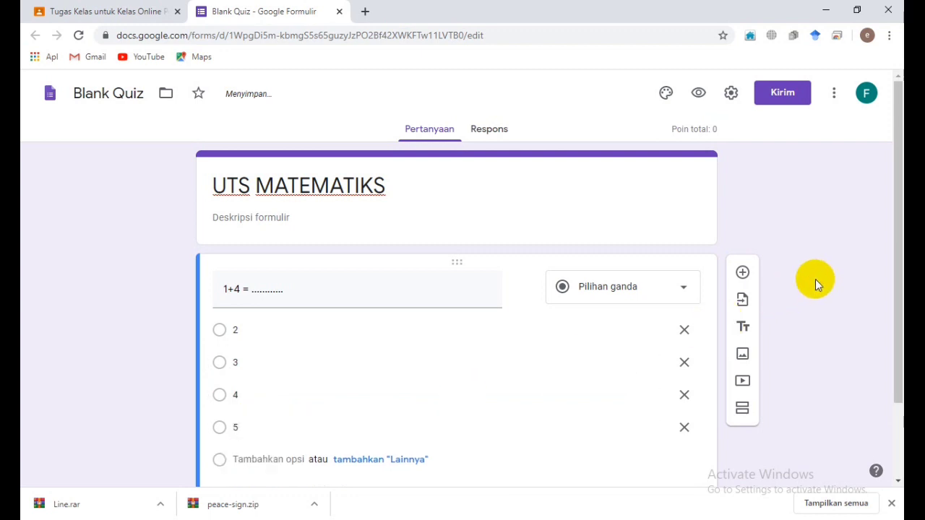
Step: Mark 5 as the correct answer in the first question's answer key and assign it 10 points
{"action": "left_click_drag", "start_coordinate": [896, 239], "coordinate": [895, 315]}
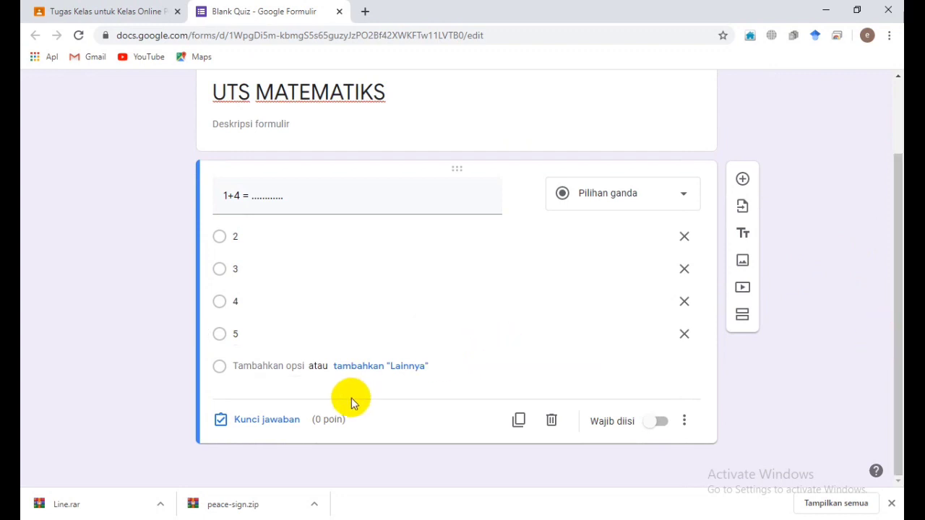
{"action": "left_click", "coordinate": [275, 426]}
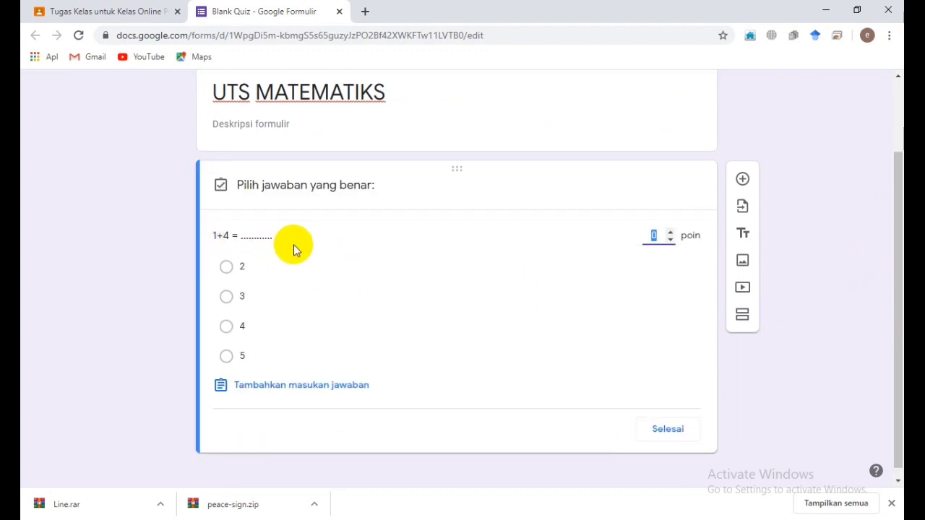
{"action": "left_click", "coordinate": [227, 358]}
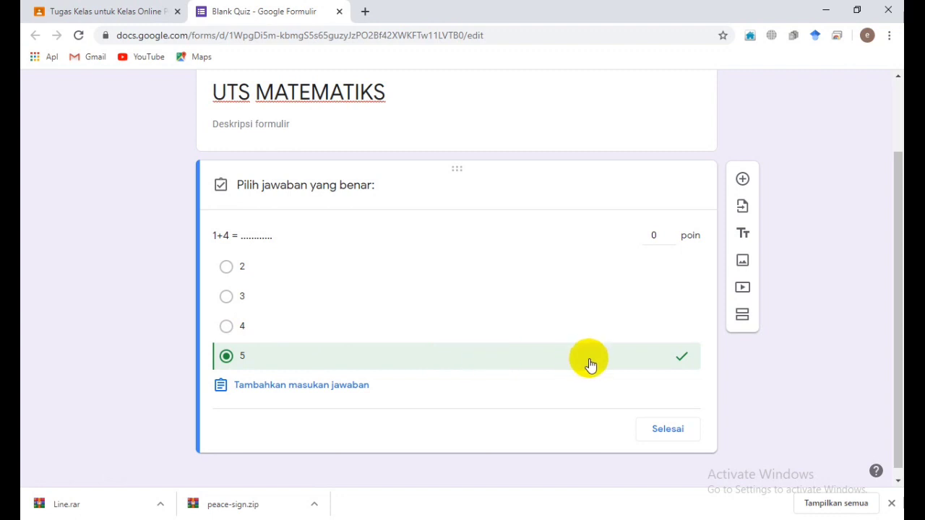
{"action": "double_click", "coordinate": [661, 238]}
{"action": "type", "text": "10"}
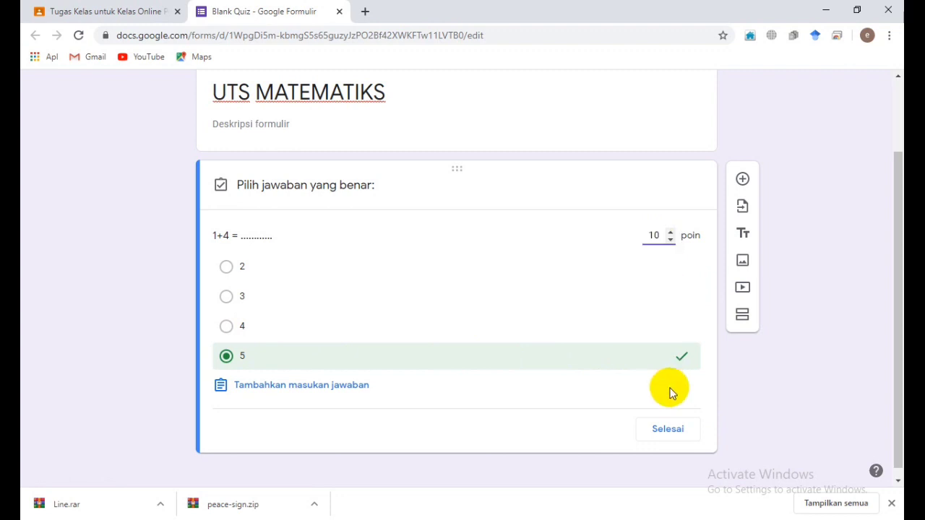
{"action": "left_click", "coordinate": [665, 430]}
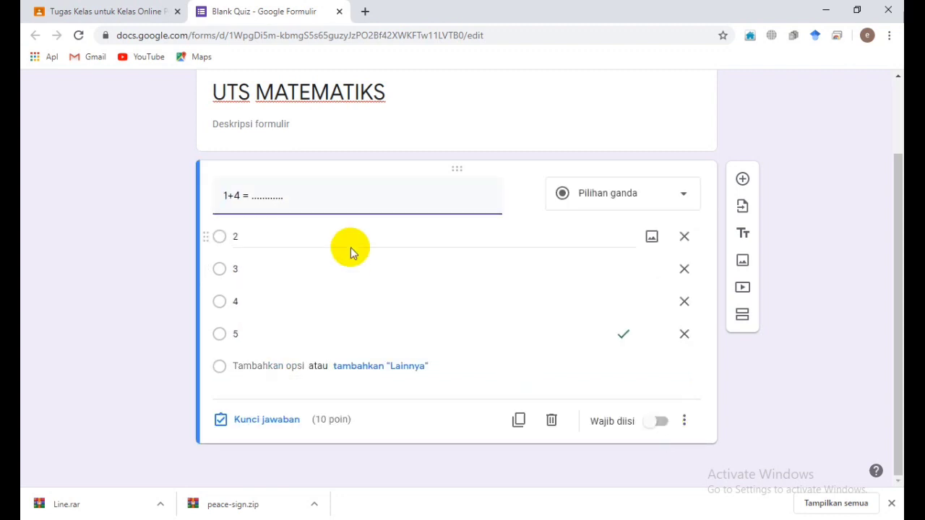
Step: Reword the first question to "1. Berapakah 1+4 = ............" and make it a required question
{"action": "type", "text": "1. BERAPAH"}
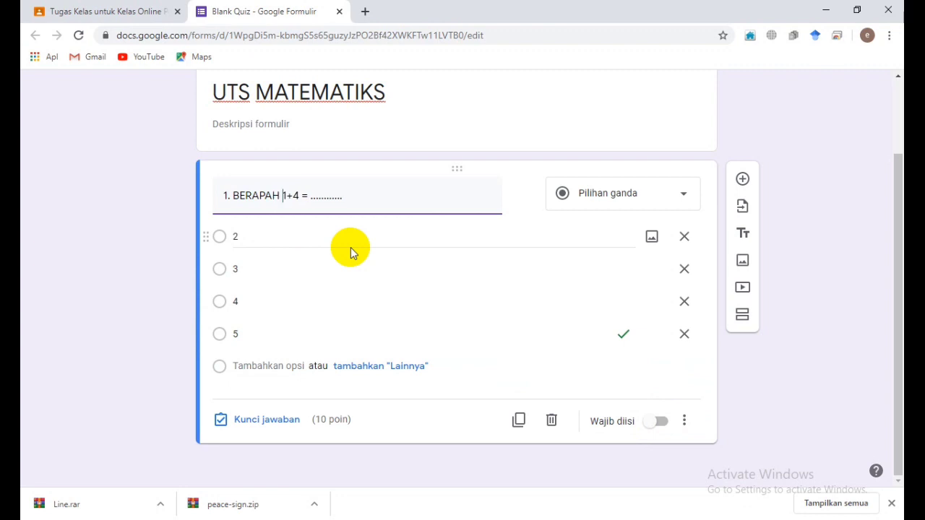
{"action": "key", "text": "BackSpace"}
{"action": "key", "text": "BackSpace"}
{"action": "key", "text": "BackSpace"}
{"action": "key", "text": "BackSpace"}
{"action": "key", "text": "BackSpace"}
{"action": "key", "text": "BackSpace"}
{"action": "key", "text": "BackSpace"}
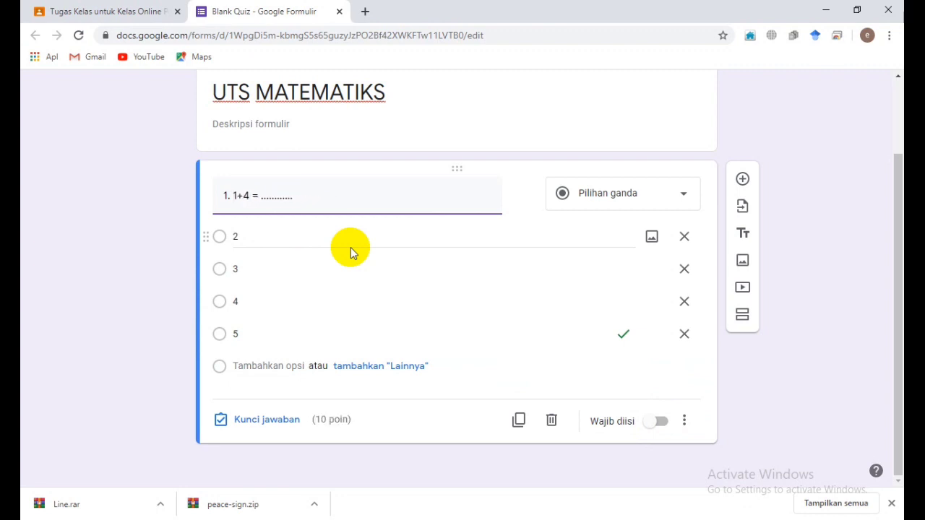
{"action": "type", "text": "Berapakah"}
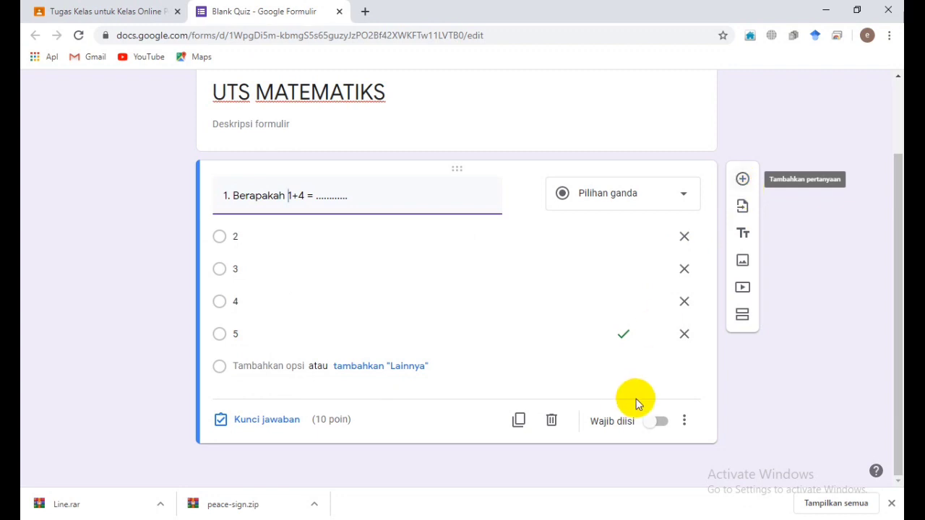
{"action": "left_click", "coordinate": [661, 423]}
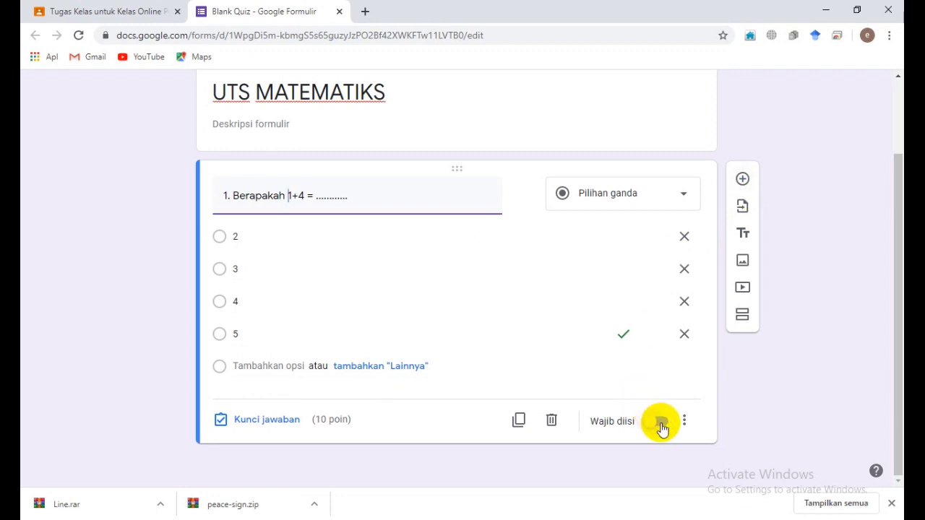
{"action": "left_click", "coordinate": [661, 423]}
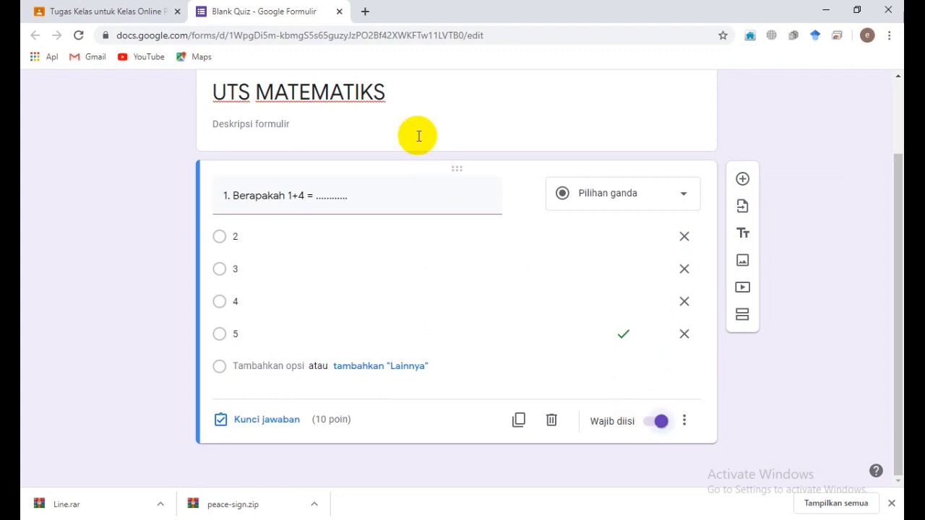
Step: Correct the quiz form's title to "UTS MATEMATIKA"
{"action": "left_click", "coordinate": [392, 91]}
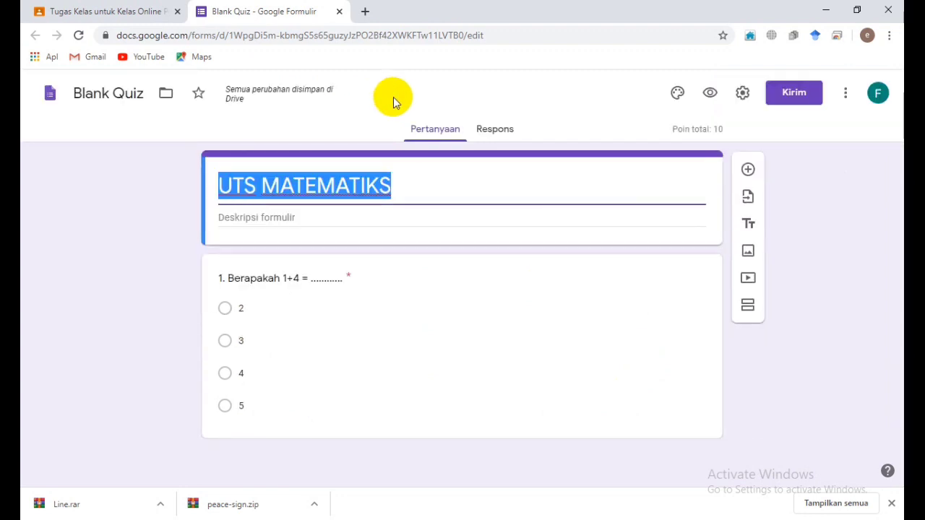
{"action": "left_click", "coordinate": [412, 180]}
{"action": "key", "text": "BackSpace"}
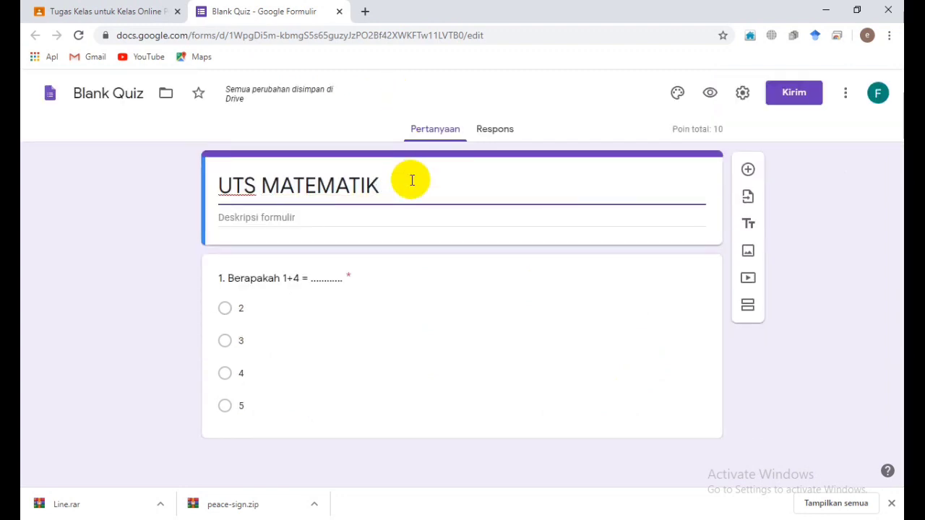
{"action": "type", "text": "A"}
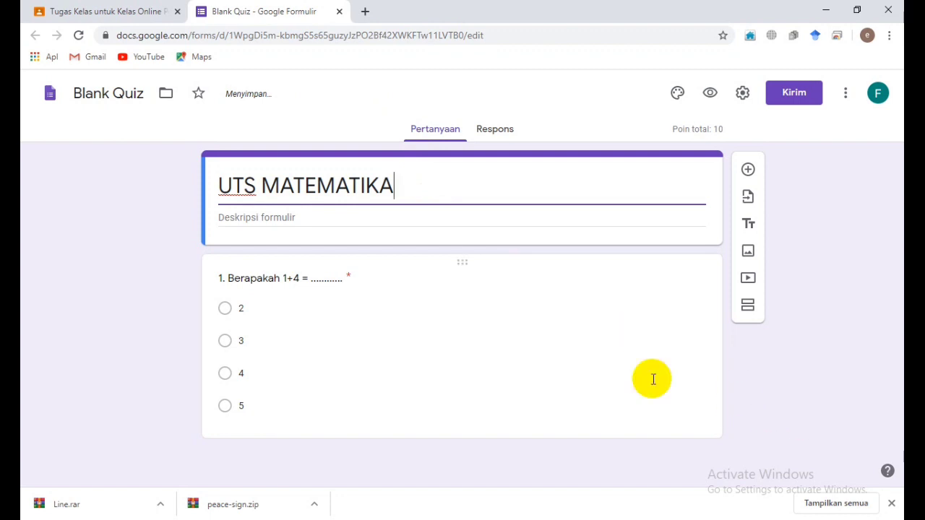
Step: Add a second question below the first one with the text "2. 3 X 6 .........."
{"action": "left_click", "coordinate": [593, 362]}
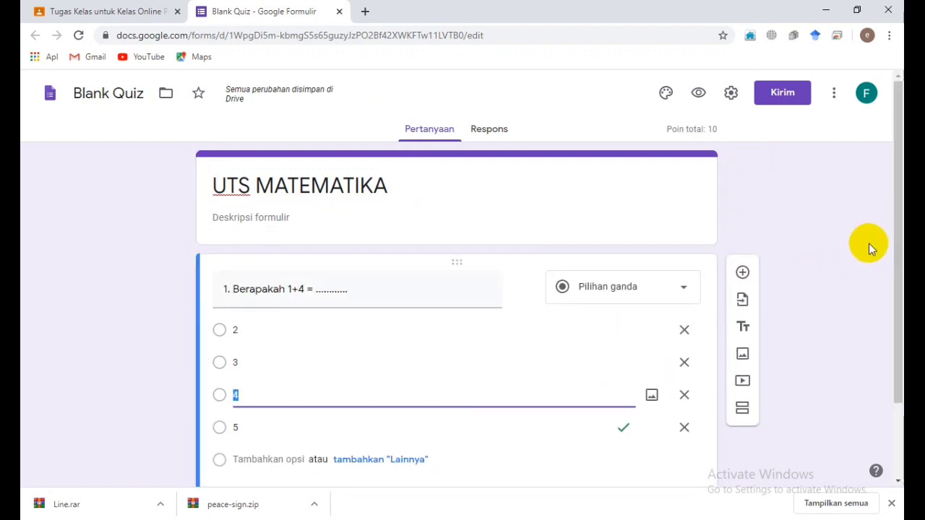
{"action": "left_click_drag", "start_coordinate": [897, 241], "coordinate": [894, 307]}
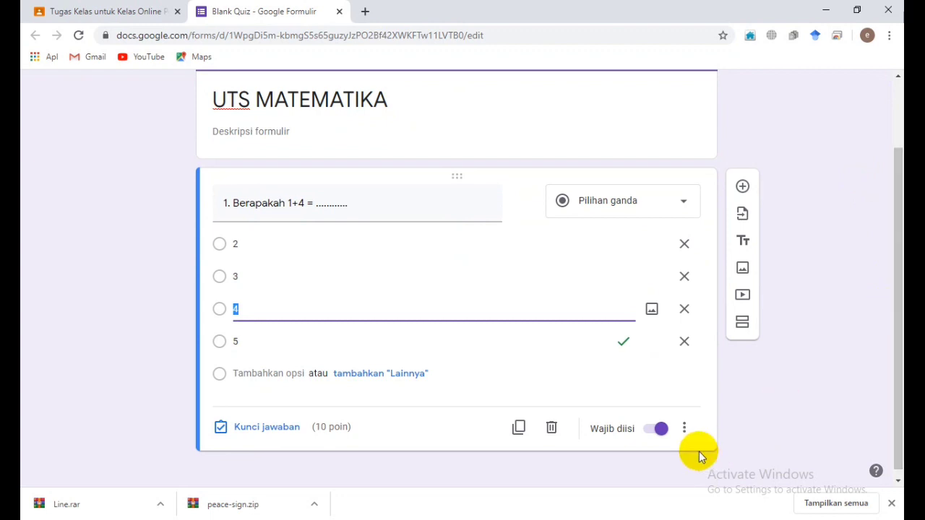
{"action": "left_click", "coordinate": [741, 187]}
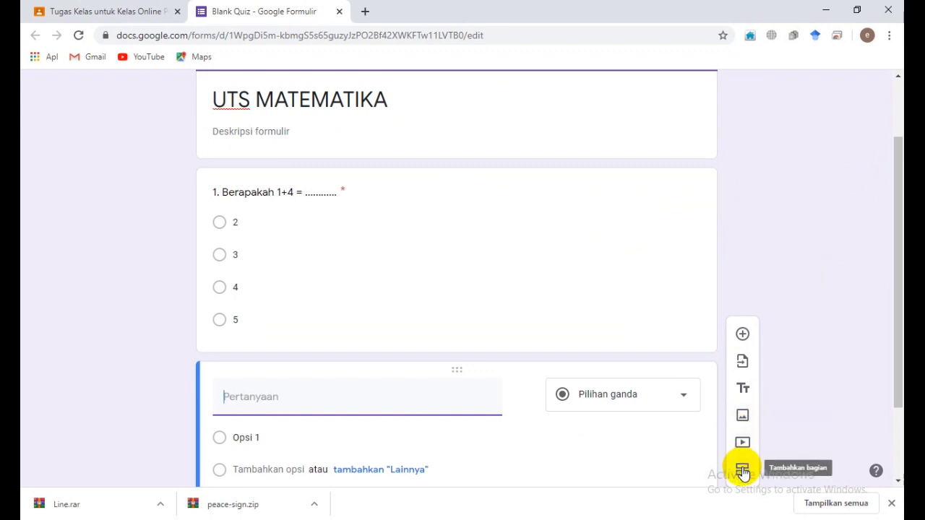
{"action": "left_click", "coordinate": [820, 398]}
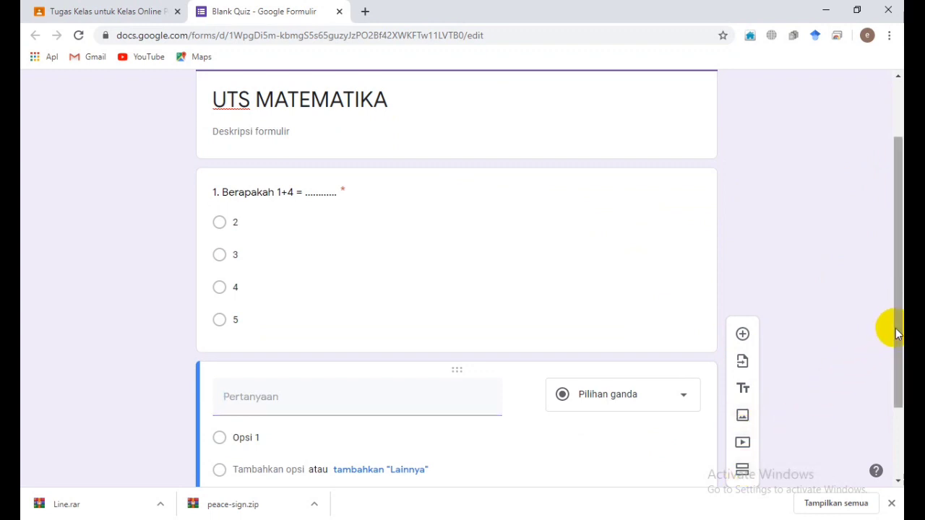
{"action": "left_click_drag", "start_coordinate": [893, 326], "coordinate": [896, 407]}
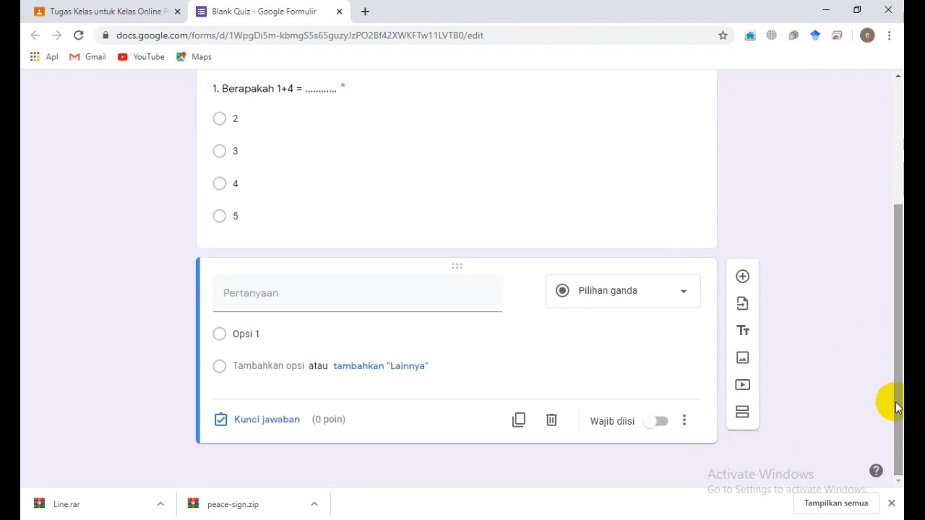
{"action": "left_click", "coordinate": [340, 302]}
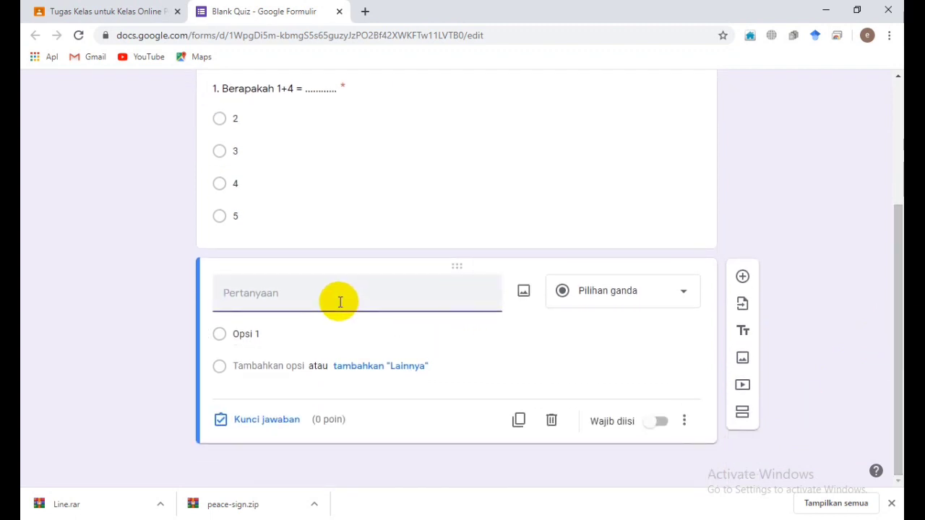
{"action": "type", "text": "2."}
{"action": "type", "text": " 3 X"}
{"action": "type", "text": " 6 ..."}
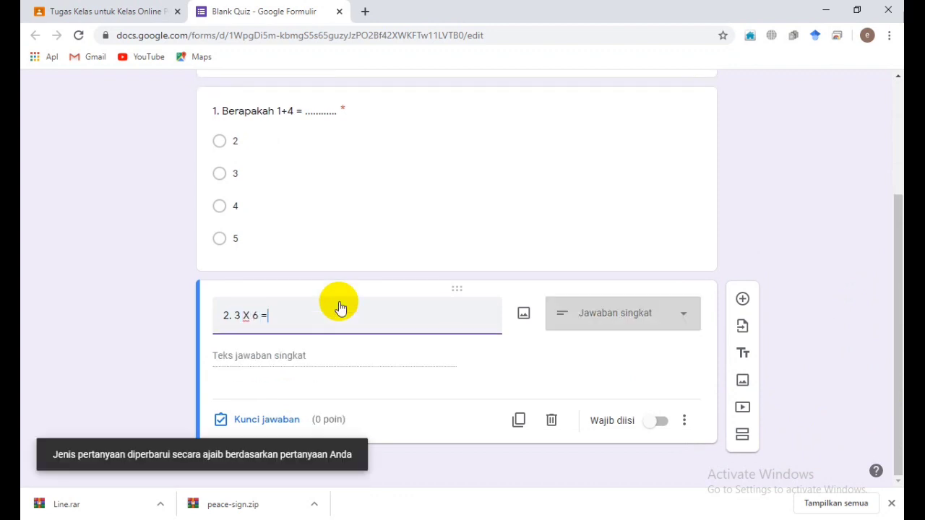
{"action": "type", "text": "..."}
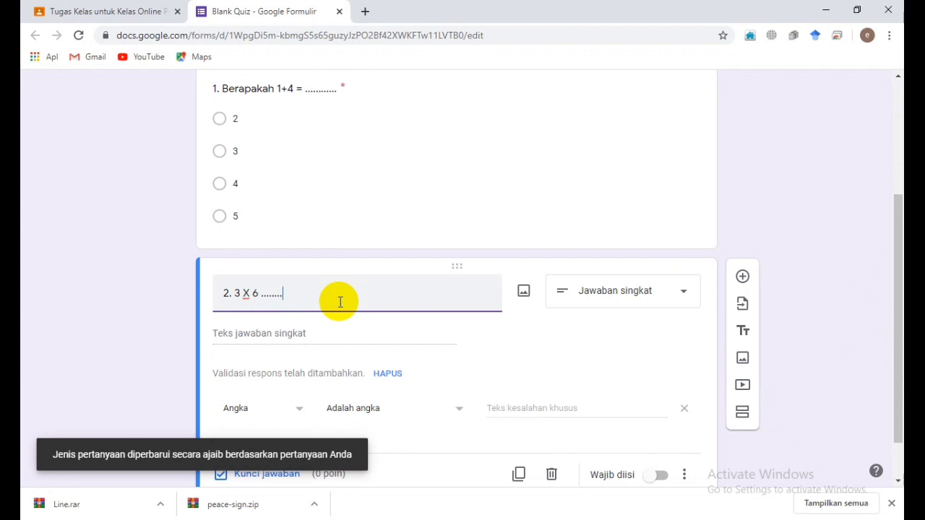
{"action": "left_click", "coordinate": [317, 338]}
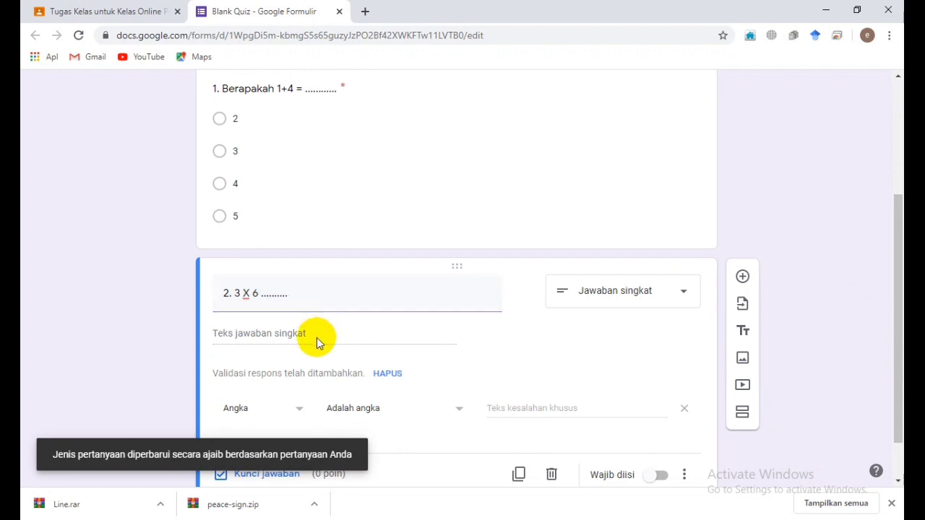
Step: Set the second question's type to multiple choice (Pilihan ganda) and give it the options 17, 18, 19 and 20
{"action": "left_click", "coordinate": [681, 300]}
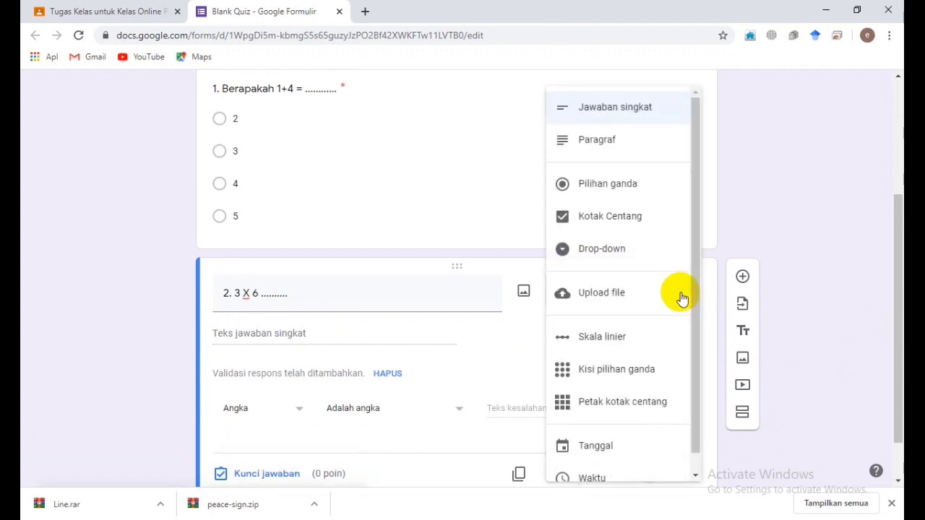
{"action": "left_click", "coordinate": [614, 186]}
{"action": "left_click", "coordinate": [258, 333]}
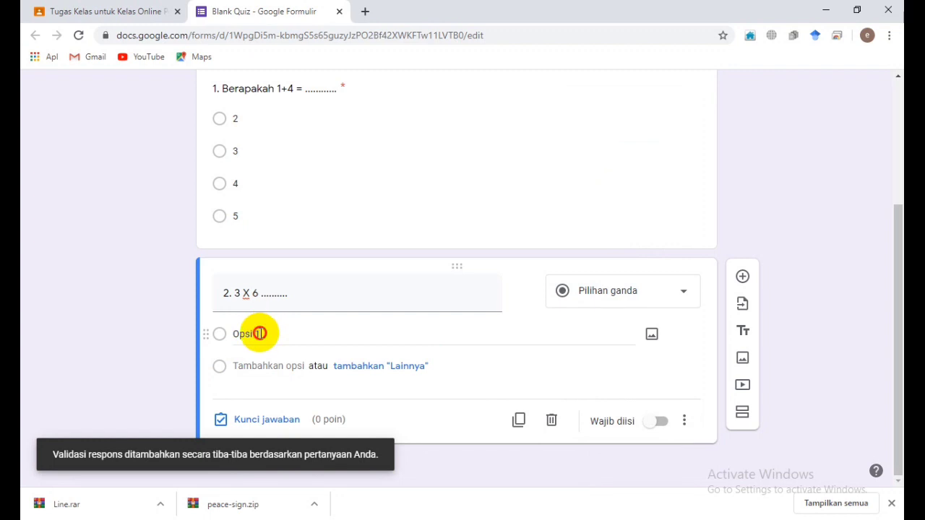
{"action": "type", "text": "17"}
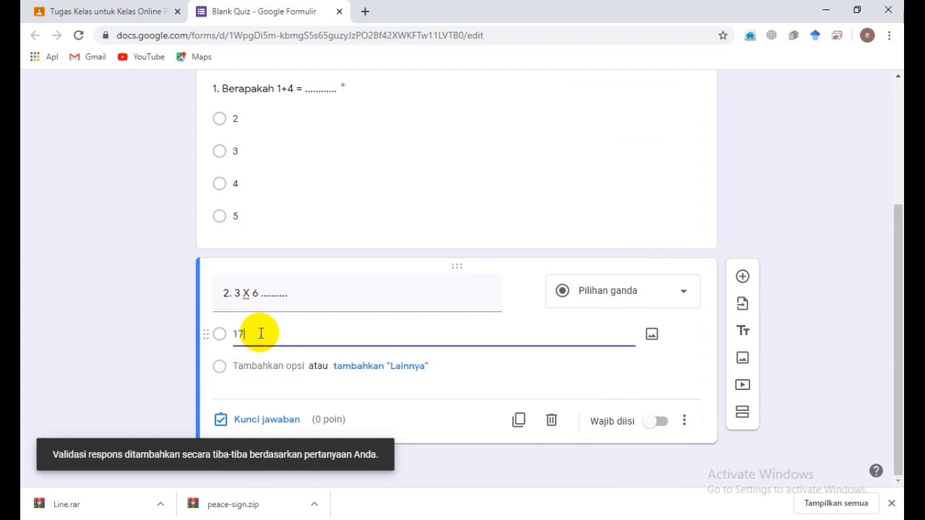
{"action": "left_click", "coordinate": [254, 365]}
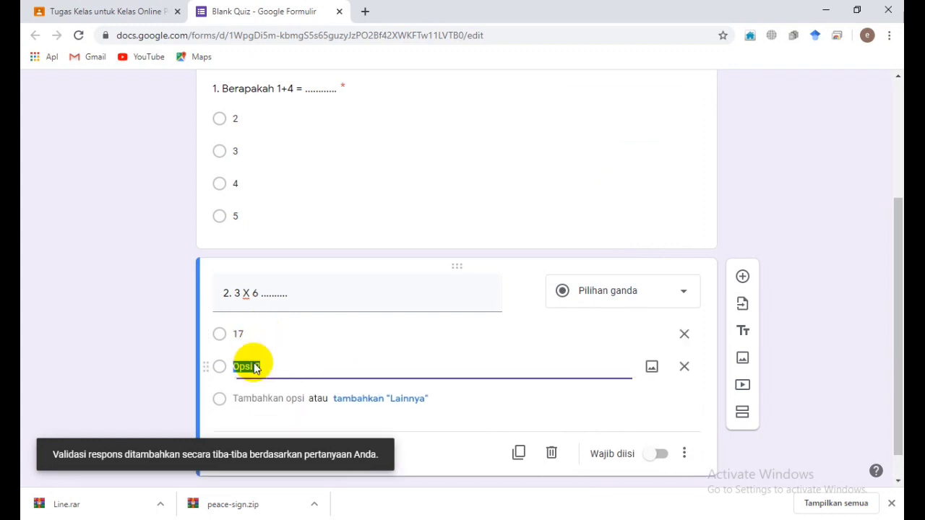
{"action": "type", "text": "18"}
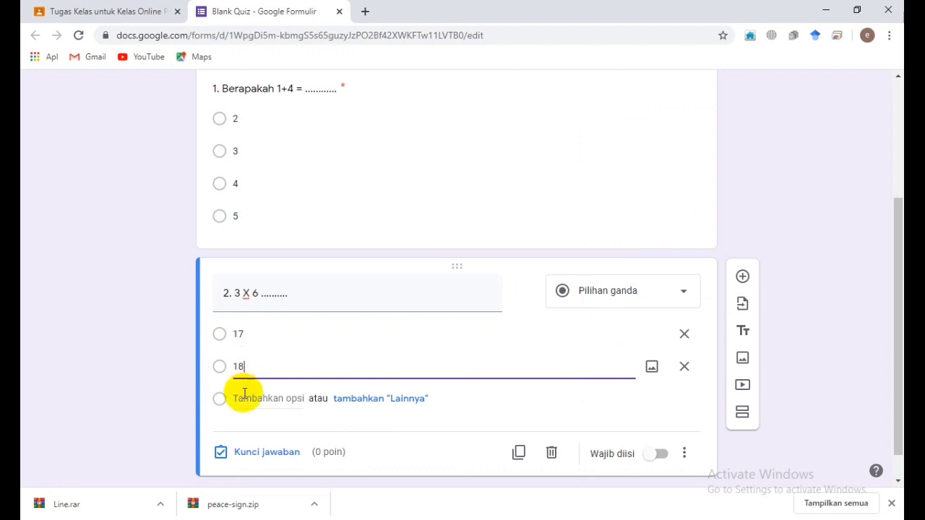
{"action": "left_click", "coordinate": [245, 397]}
{"action": "type", "text": "19"}
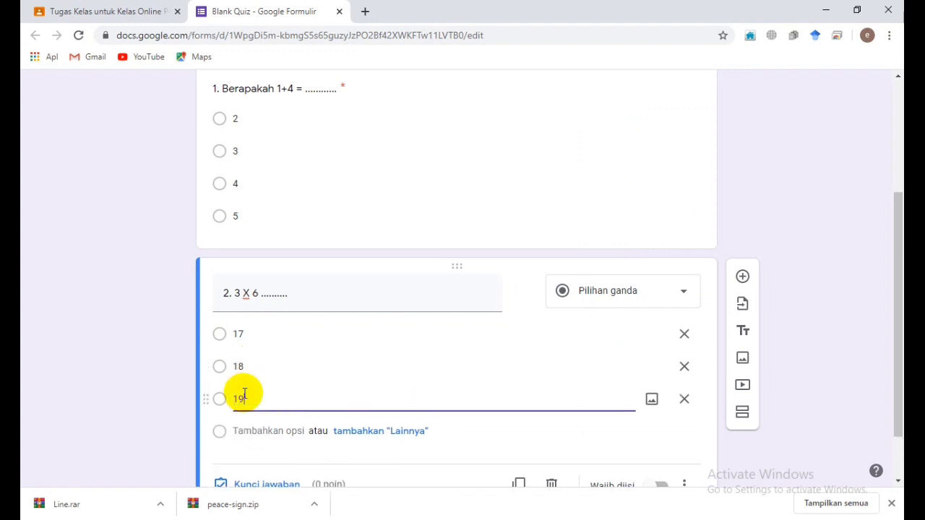
{"action": "left_click", "coordinate": [230, 431]}
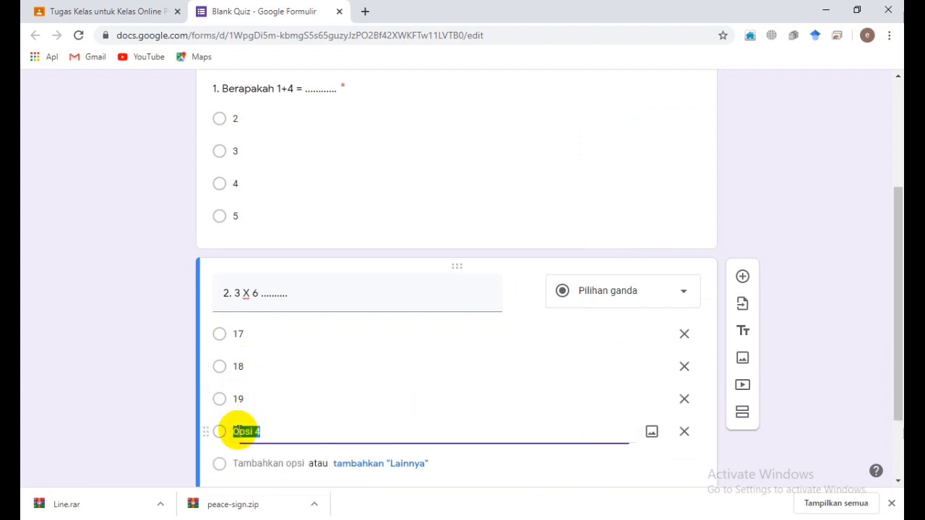
{"action": "type", "text": "20"}
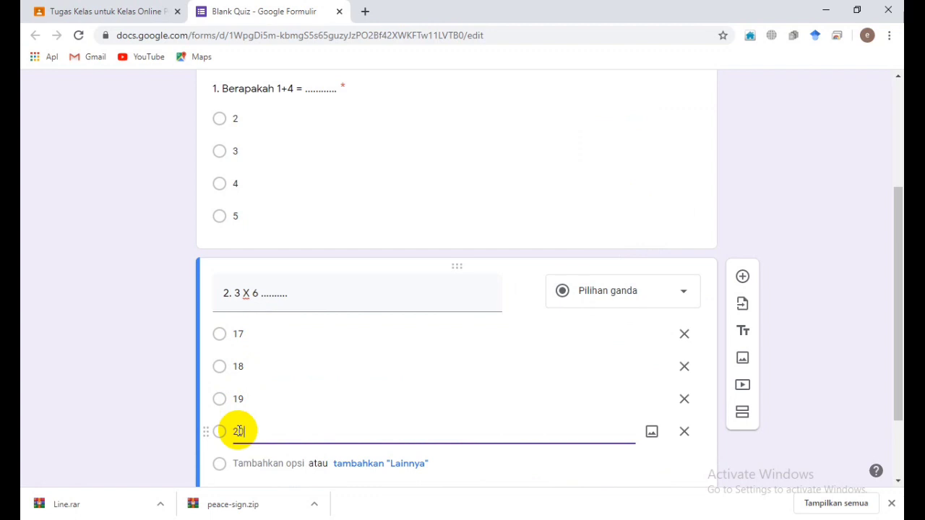
{"action": "left_click", "coordinate": [487, 461]}
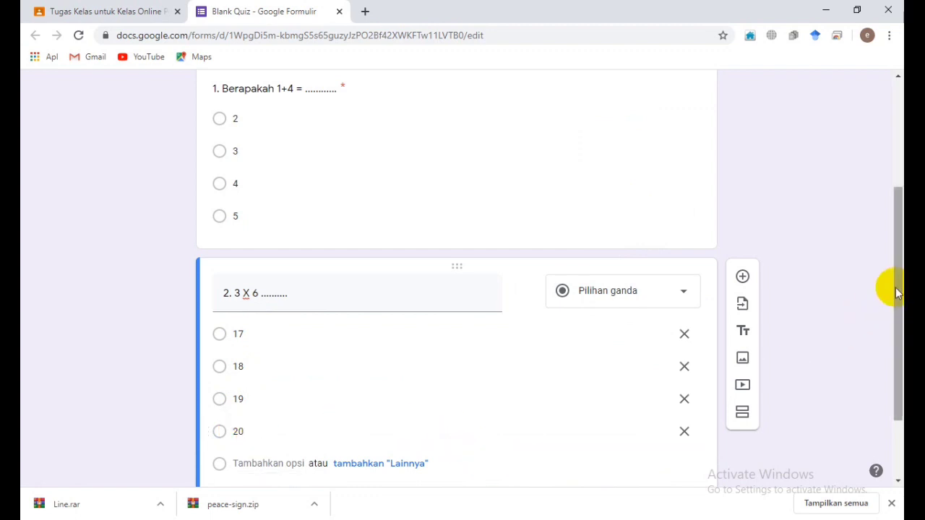
Step: Mark 18 as the correct answer in the second question's answer key and assign it 10 points
{"action": "left_click_drag", "start_coordinate": [897, 292], "coordinate": [893, 347]}
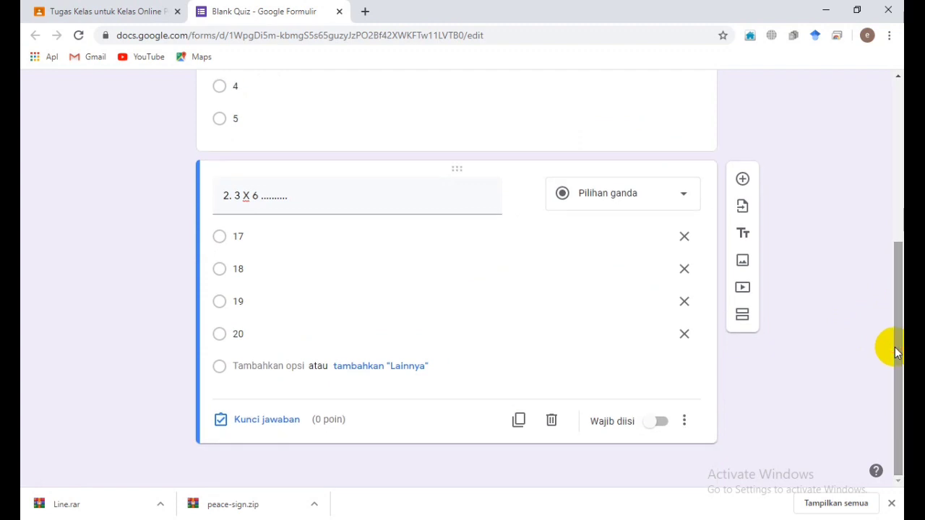
{"action": "left_click", "coordinate": [259, 419]}
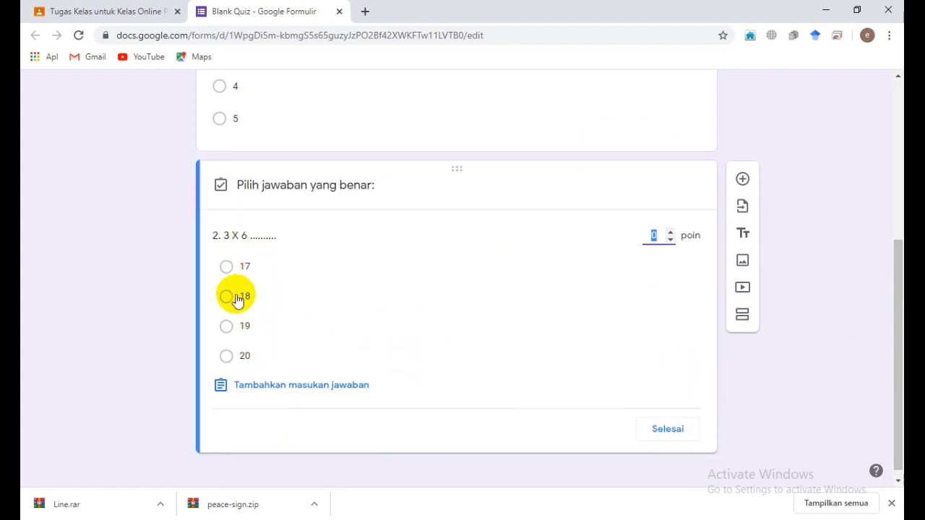
{"action": "left_click", "coordinate": [227, 296]}
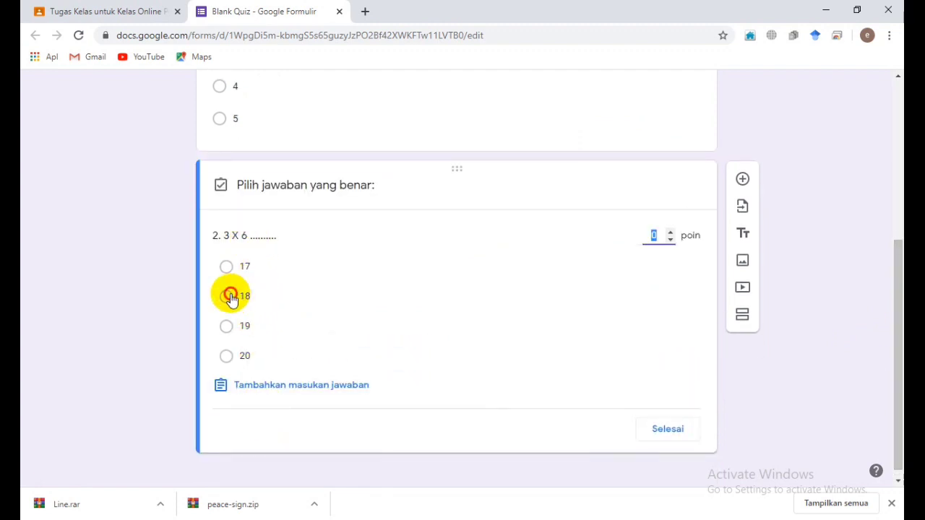
{"action": "left_click", "coordinate": [661, 240]}
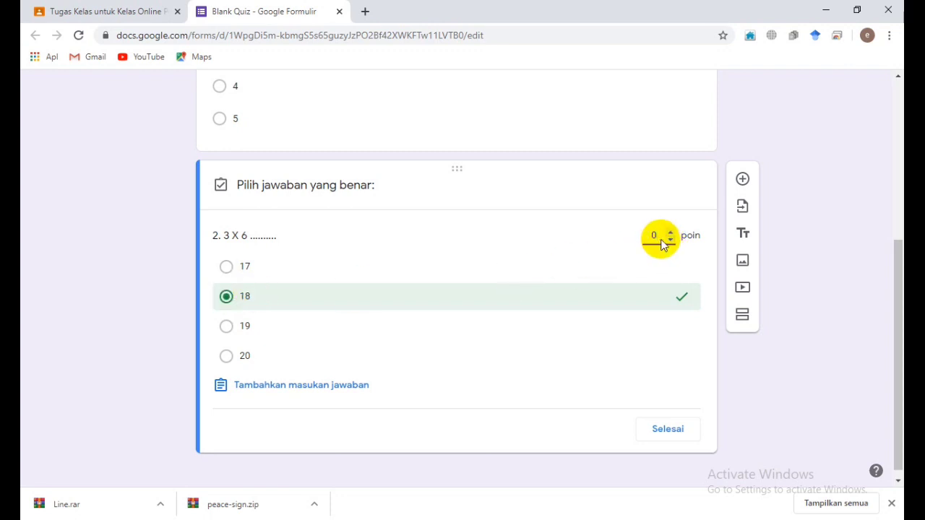
{"action": "key", "text": "BackSpace"}
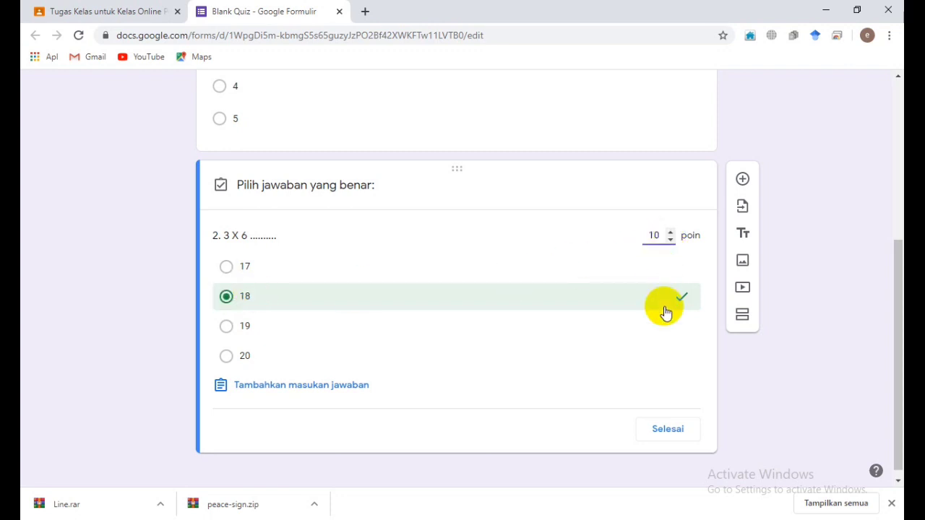
{"action": "left_click", "coordinate": [664, 432]}
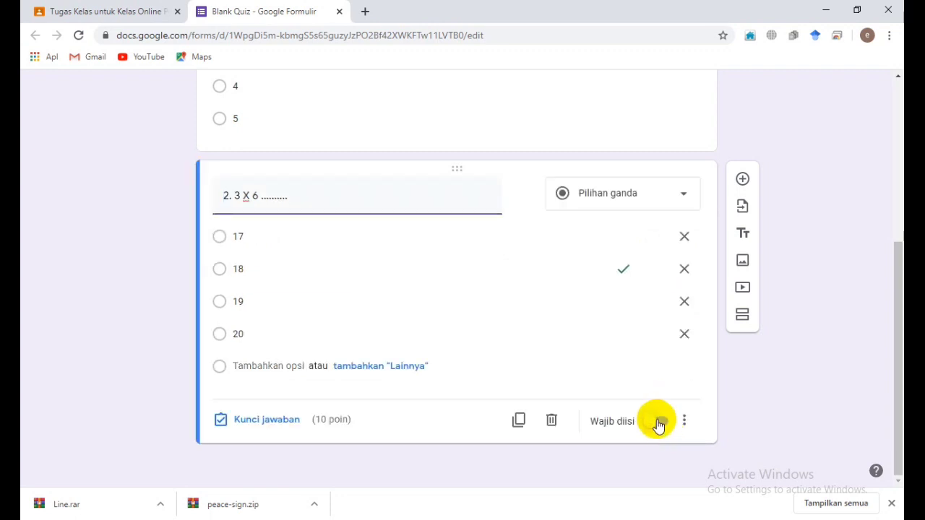
Step: Make the second question required and add a blank third question below it
{"action": "left_click", "coordinate": [660, 425]}
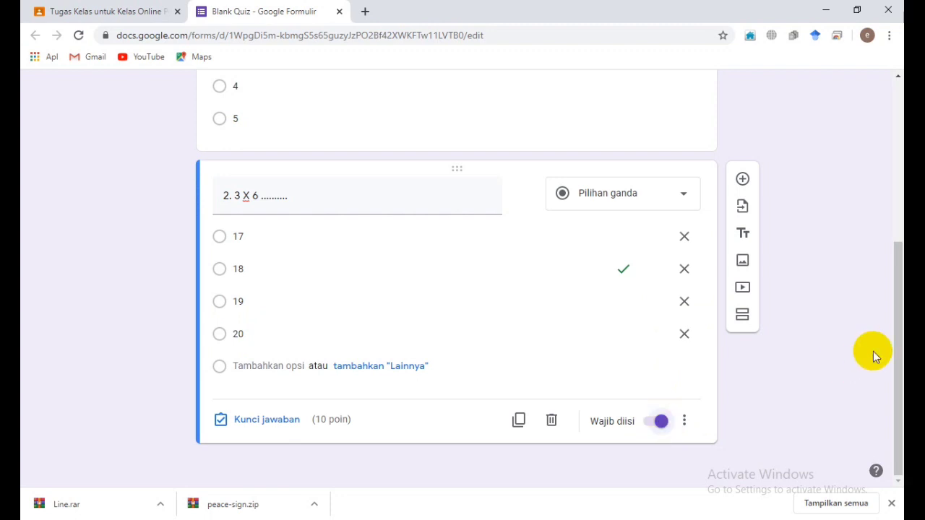
{"action": "left_click_drag", "start_coordinate": [899, 253], "coordinate": [899, 268]}
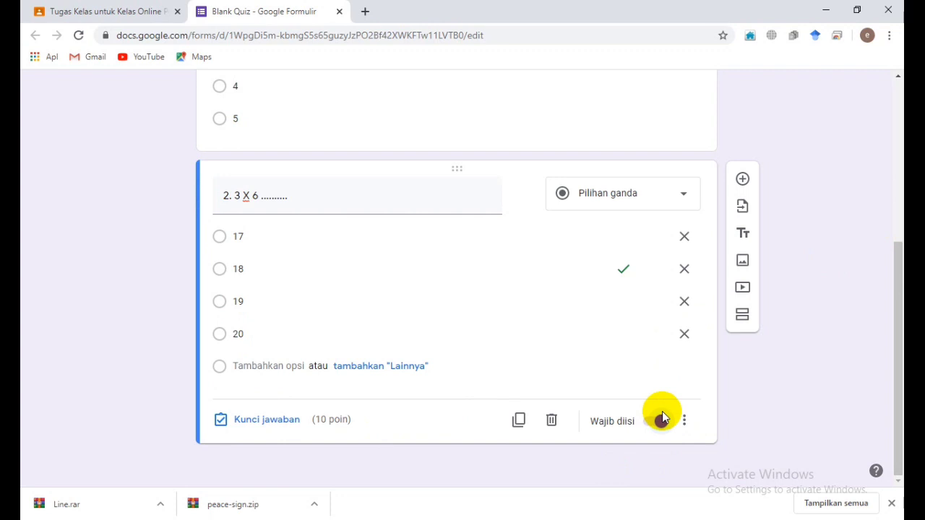
{"action": "left_click", "coordinate": [742, 180]}
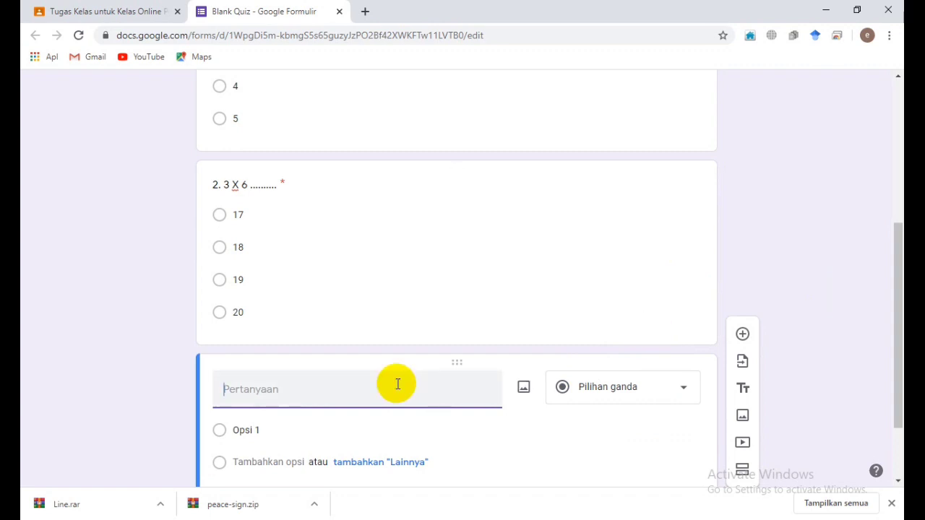
Step: Enter "3. Berapakah 6-3?" as the text of the blank third question
{"action": "type", "text": "Berapakah"}
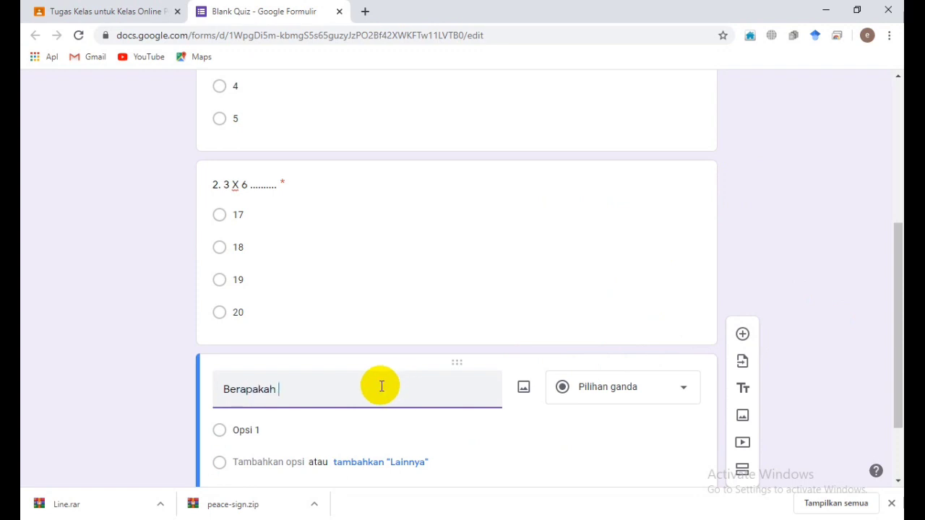
{"action": "left_click", "coordinate": [224, 389]}
{"action": "type", "text": "3."}
{"action": "left_click", "coordinate": [294, 392]}
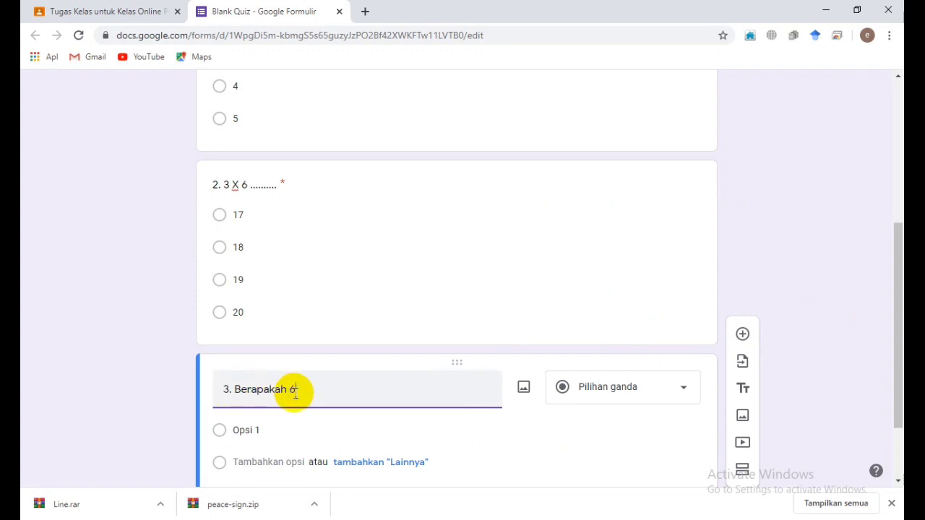
{"action": "type", "text": "6-3?"}
Step: Give the third question the answer options 2, 3, 4 and 5
{"action": "left_click", "coordinate": [312, 431]}
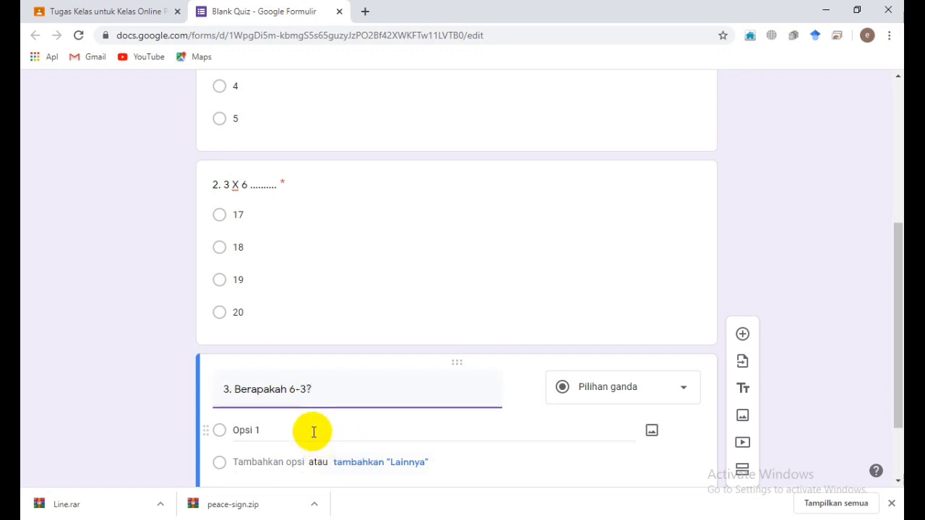
{"action": "type", "text": "2"}
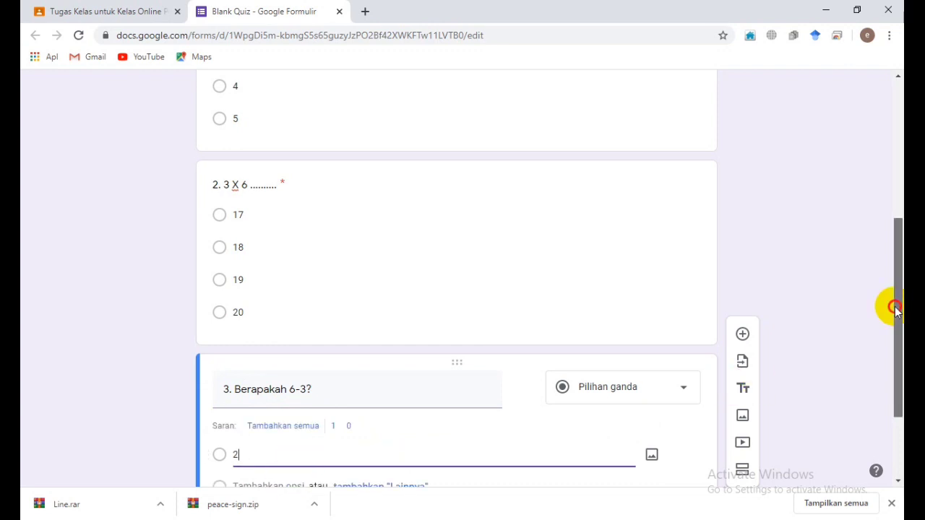
{"action": "left_click_drag", "start_coordinate": [892, 305], "coordinate": [892, 364]}
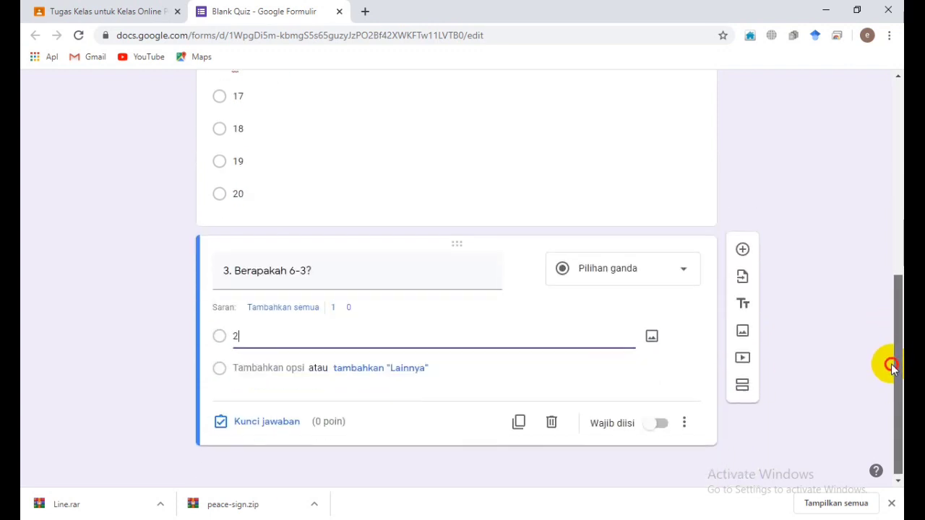
{"action": "left_click", "coordinate": [291, 366]}
{"action": "type", "text": "3"}
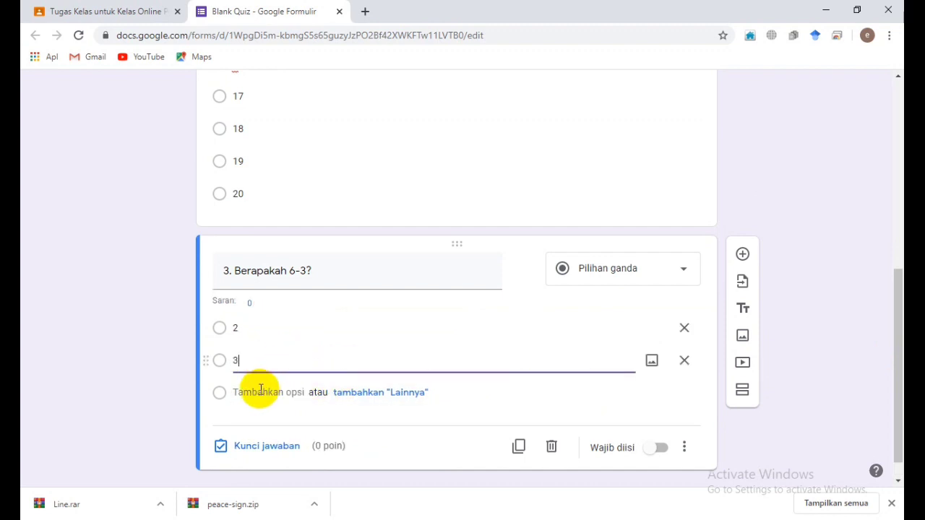
{"action": "left_click", "coordinate": [258, 390]}
{"action": "type", "text": "4"}
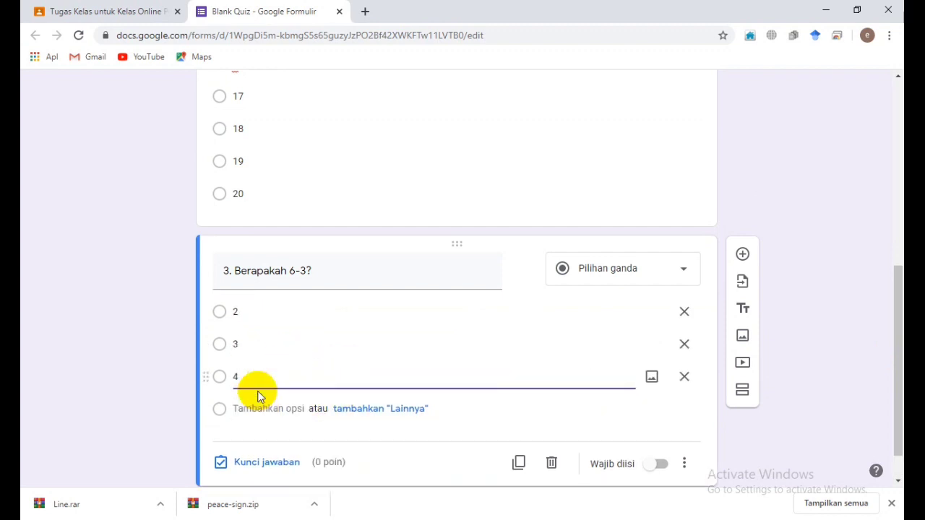
{"action": "left_click", "coordinate": [248, 407]}
{"action": "type", "text": "5"}
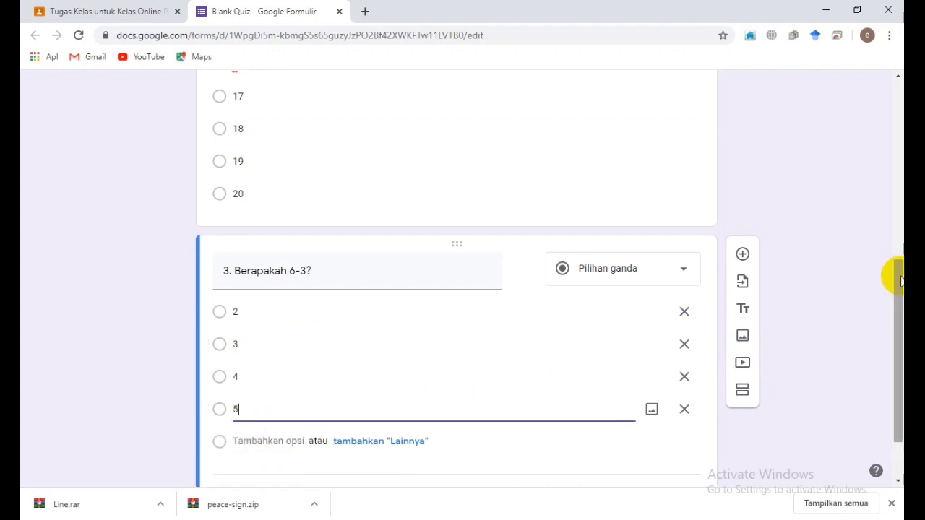
Step: Mark 3 as the correct answer in the third question's answer key and assign it 10 points
{"action": "left_click_drag", "start_coordinate": [896, 278], "coordinate": [889, 354]}
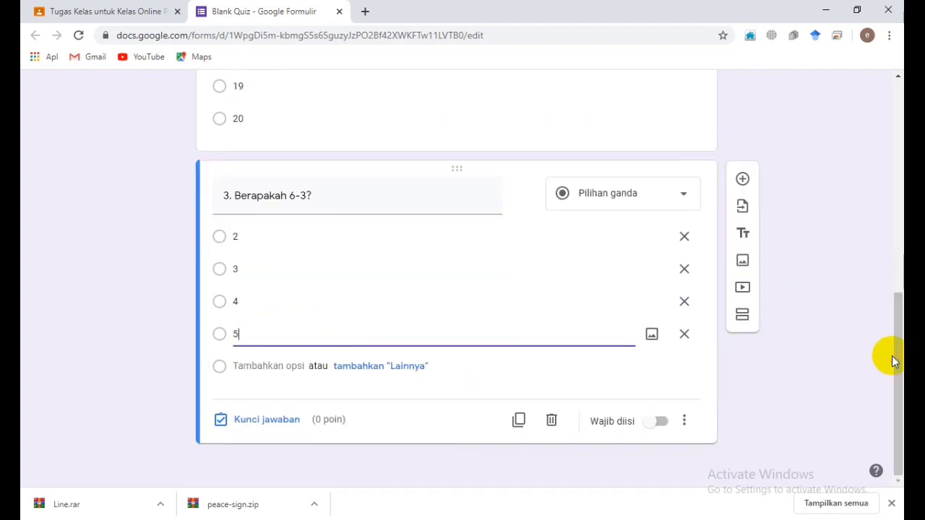
{"action": "left_click", "coordinate": [265, 426]}
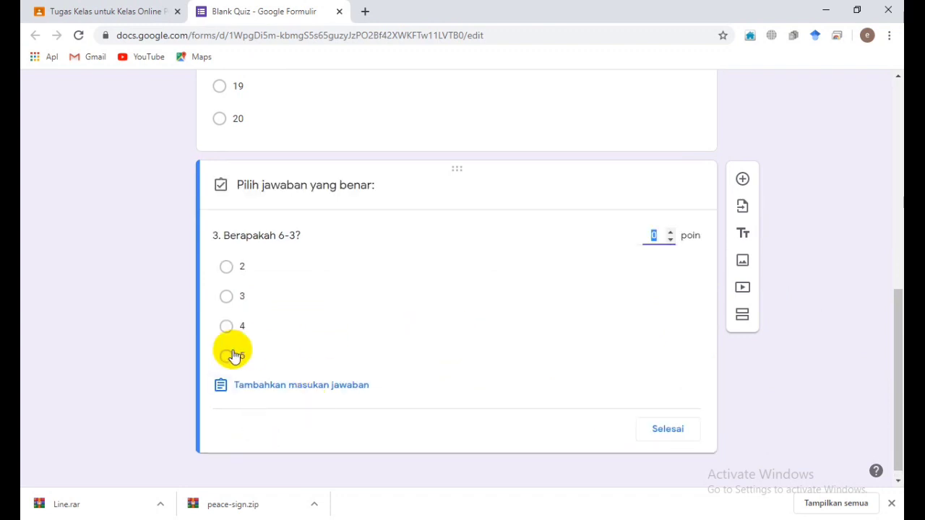
{"action": "left_click", "coordinate": [233, 296]}
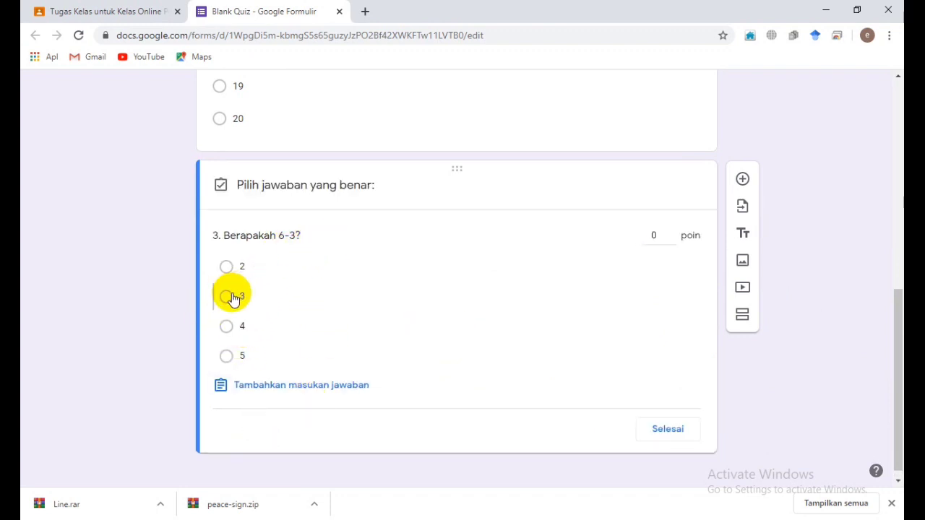
{"action": "left_click", "coordinate": [665, 237]}
{"action": "type", "text": "1"}
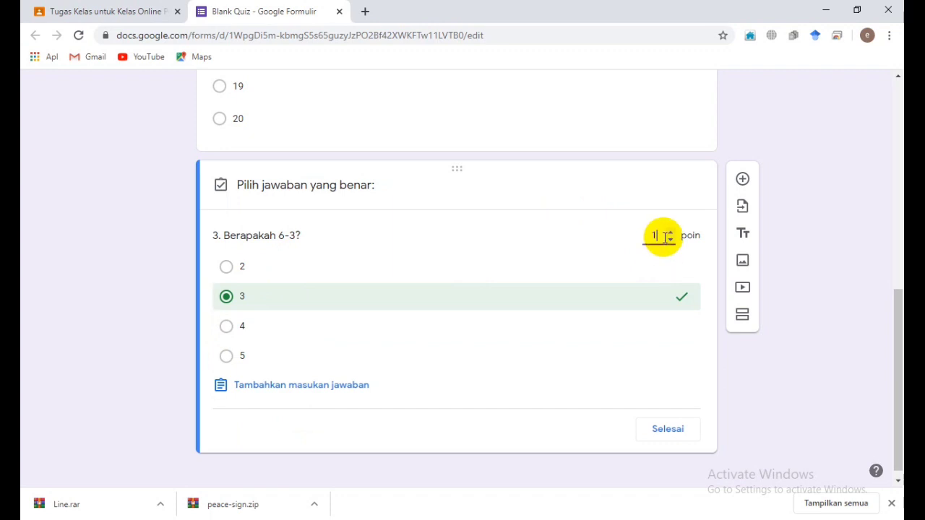
{"action": "type", "text": "0"}
{"action": "left_click", "coordinate": [667, 433]}
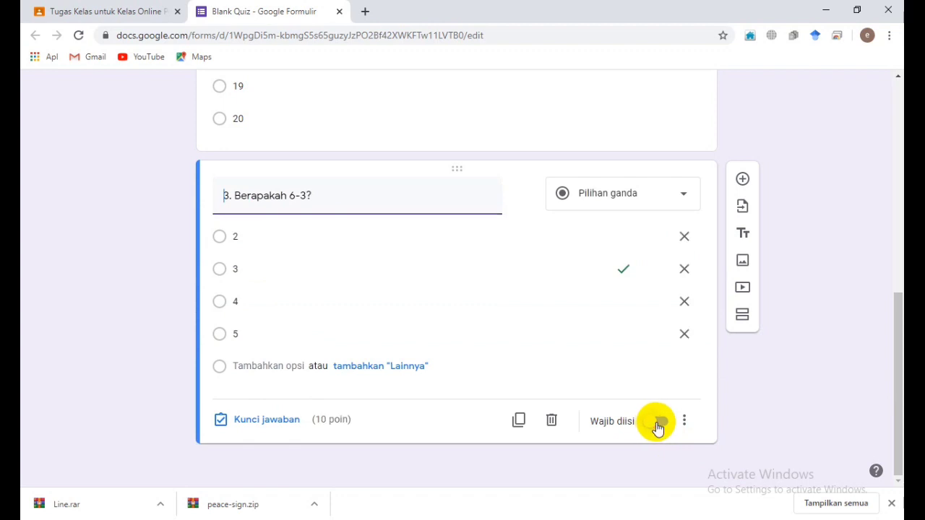
Step: Make the third question required and add a blank fourth question below it
{"action": "left_click", "coordinate": [657, 427]}
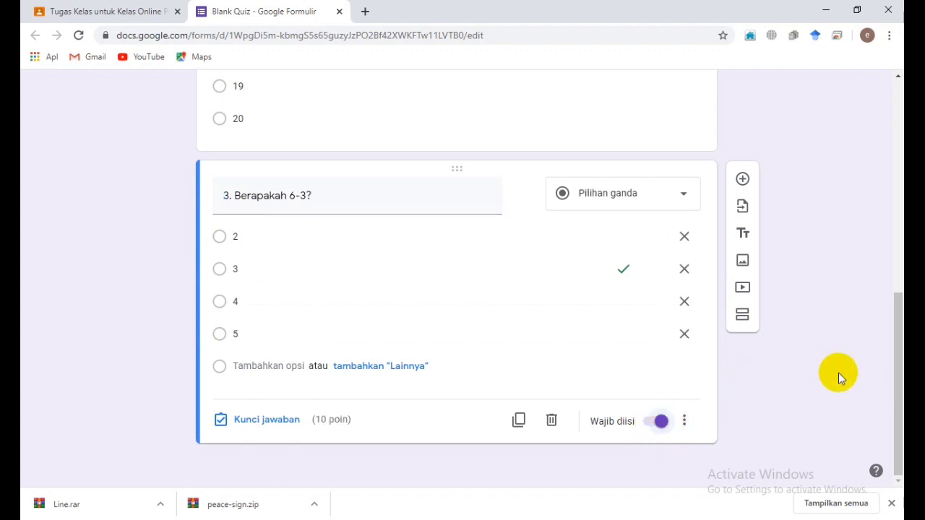
{"action": "left_click_drag", "start_coordinate": [895, 371], "coordinate": [860, 399]}
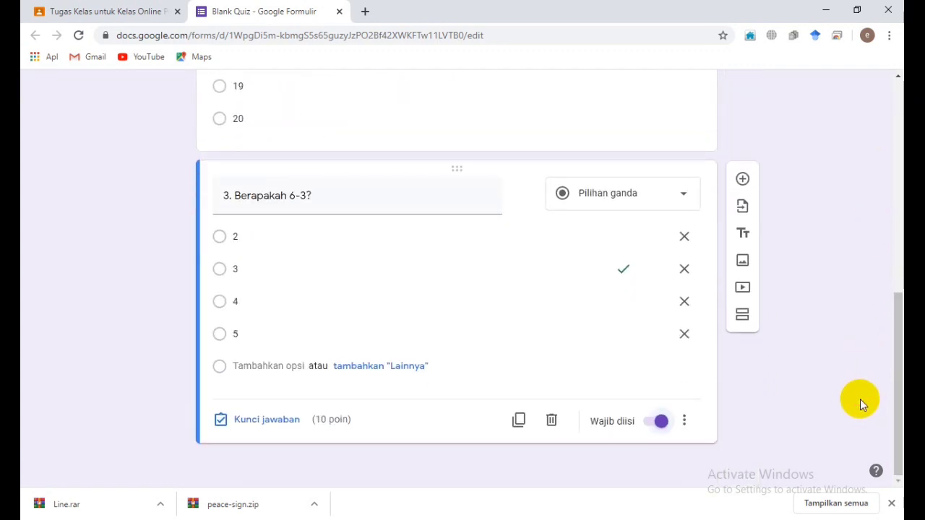
{"action": "left_click", "coordinate": [744, 180]}
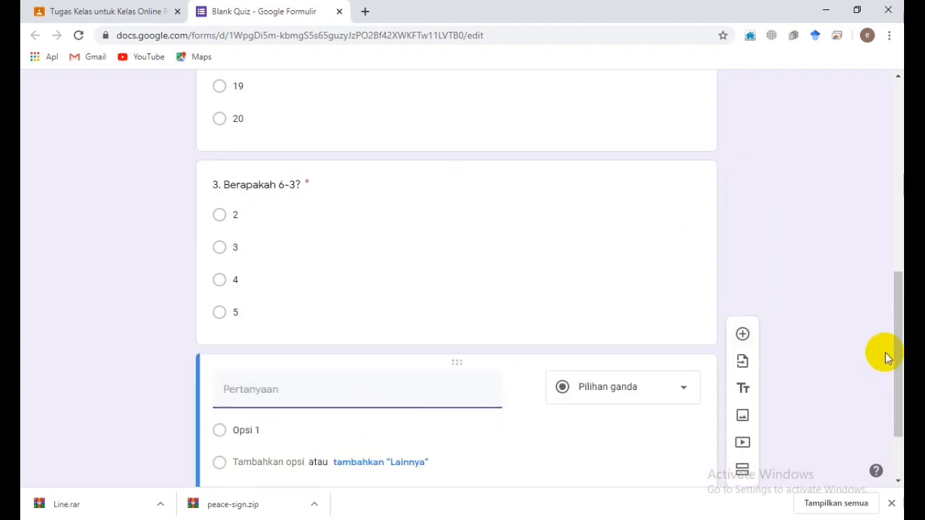
Step: Set the fourth question's type to short answer (Jawaban singkat) and enter the text "4. Sapa Presiden pertama Indonesia"
{"action": "left_click_drag", "start_coordinate": [892, 341], "coordinate": [893, 404]}
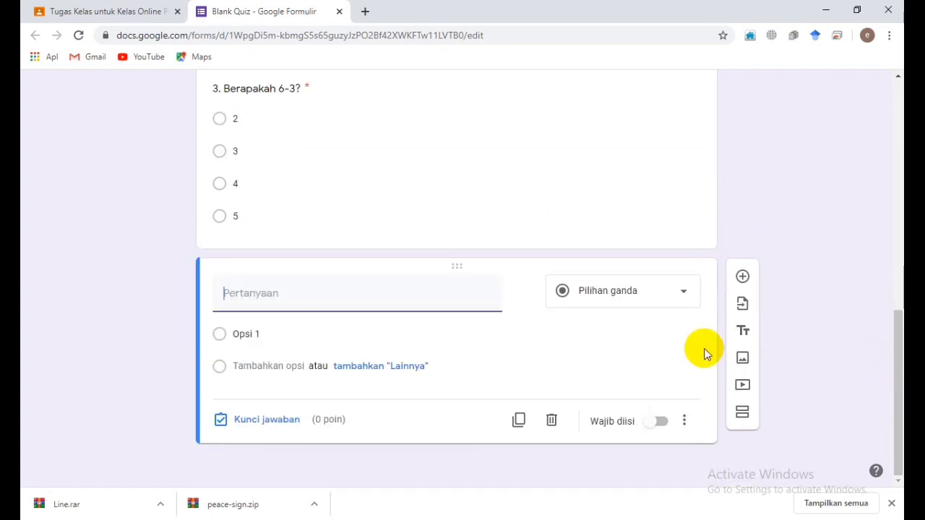
{"action": "left_click", "coordinate": [684, 295]}
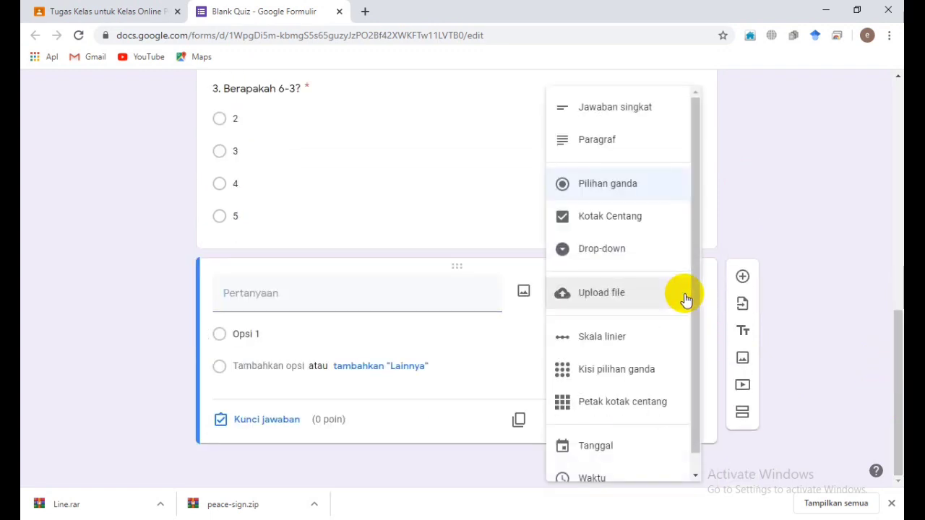
{"action": "left_click", "coordinate": [622, 115]}
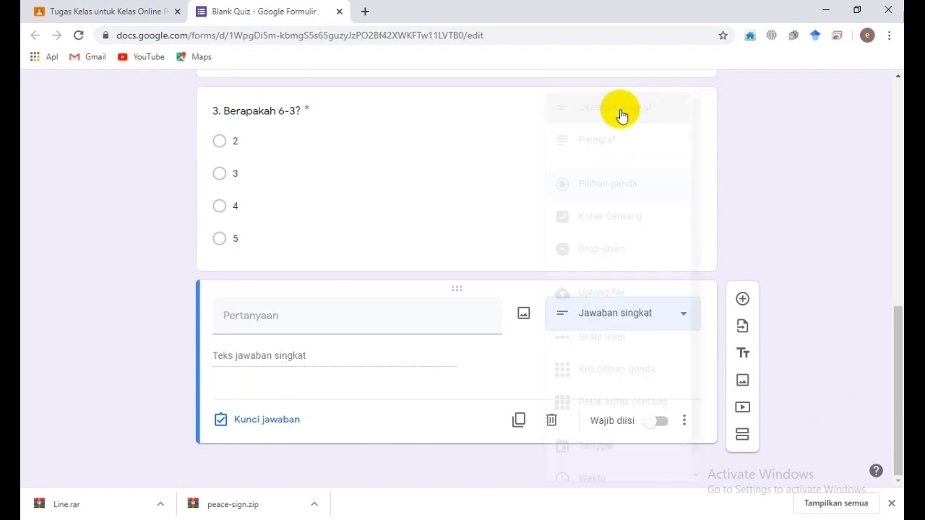
{"action": "left_click", "coordinate": [359, 319]}
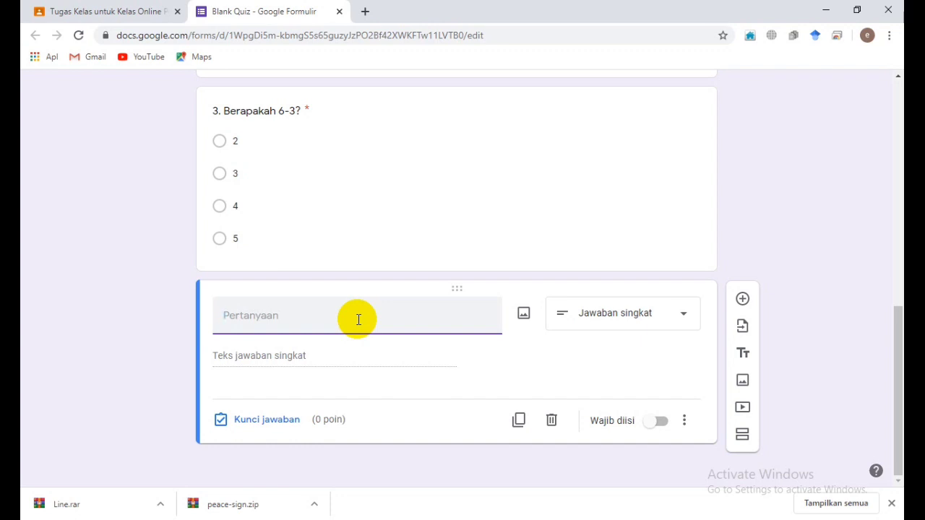
{"action": "type", "text": "4. Sapa"}
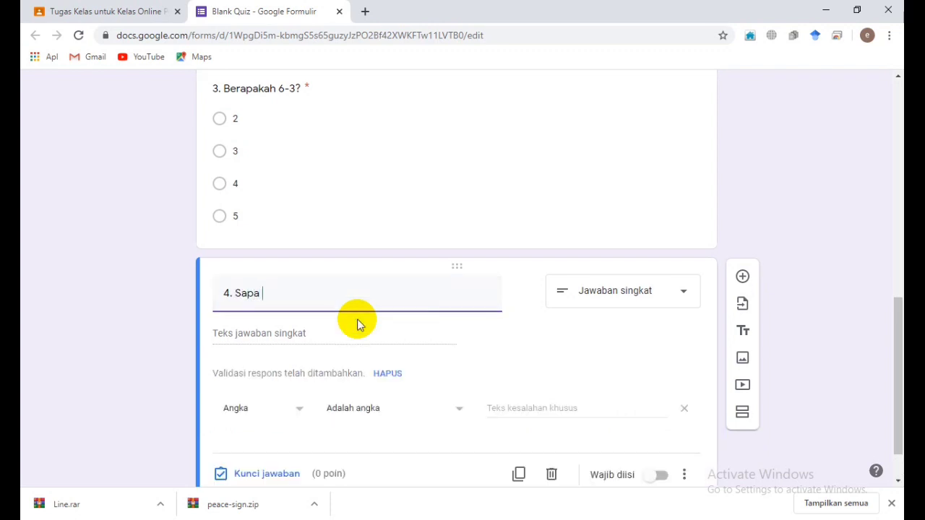
{"action": "type", "text": " Pres"}
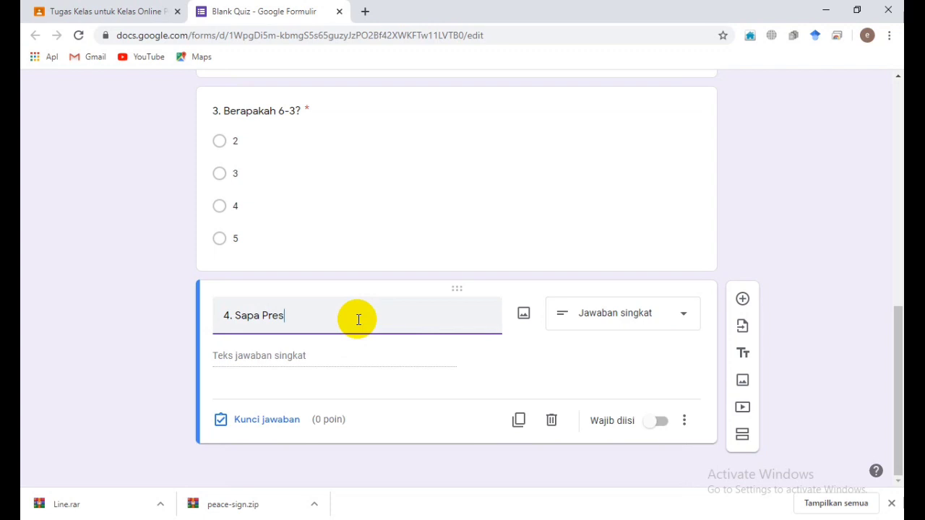
{"action": "type", "text": "iden pertama Indonesia"}
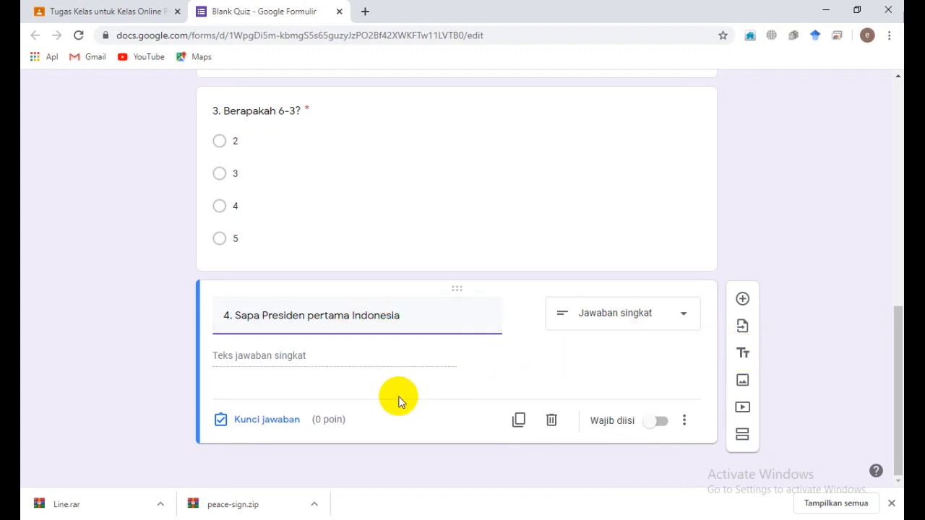
Step: Add "Soekarno" as the correct answer in the fourth question's answer key and assign it 10 points
{"action": "left_click", "coordinate": [287, 418]}
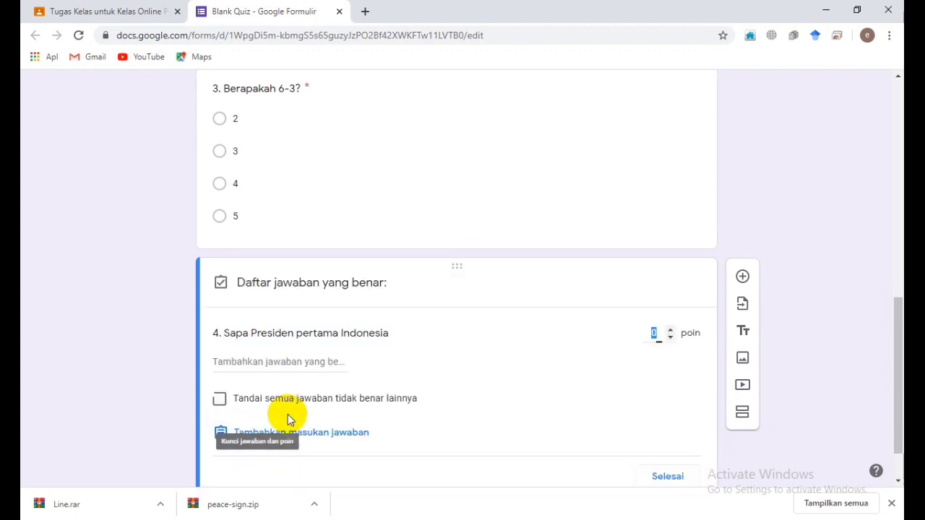
{"action": "left_click", "coordinate": [307, 359]}
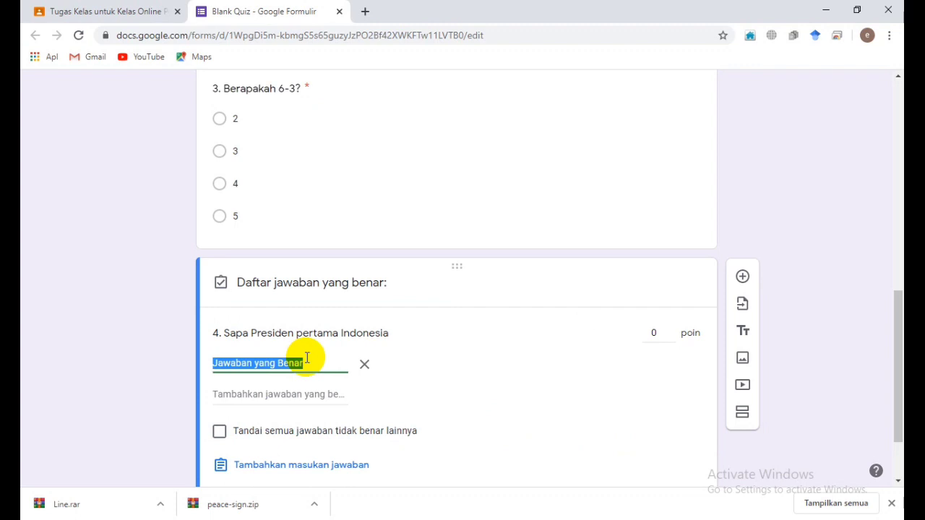
{"action": "type", "text": "S"}
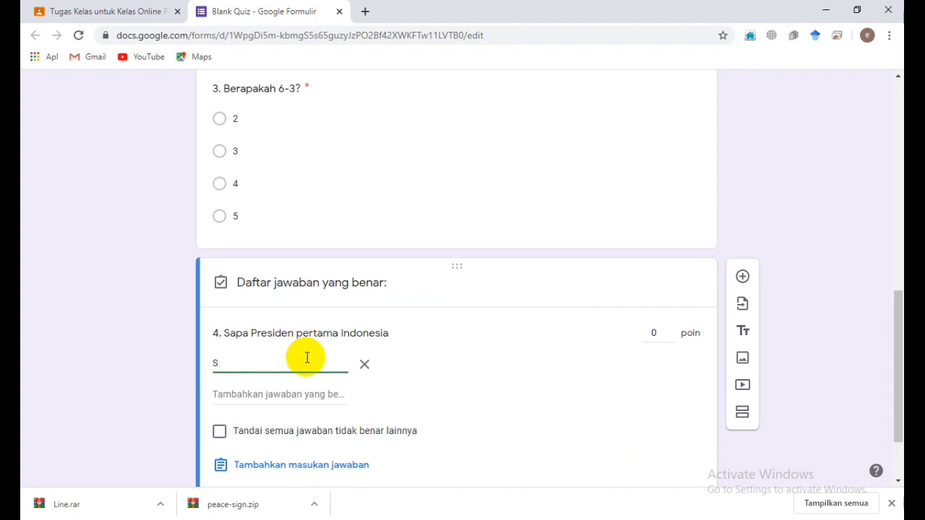
{"action": "type", "text": "oekarno"}
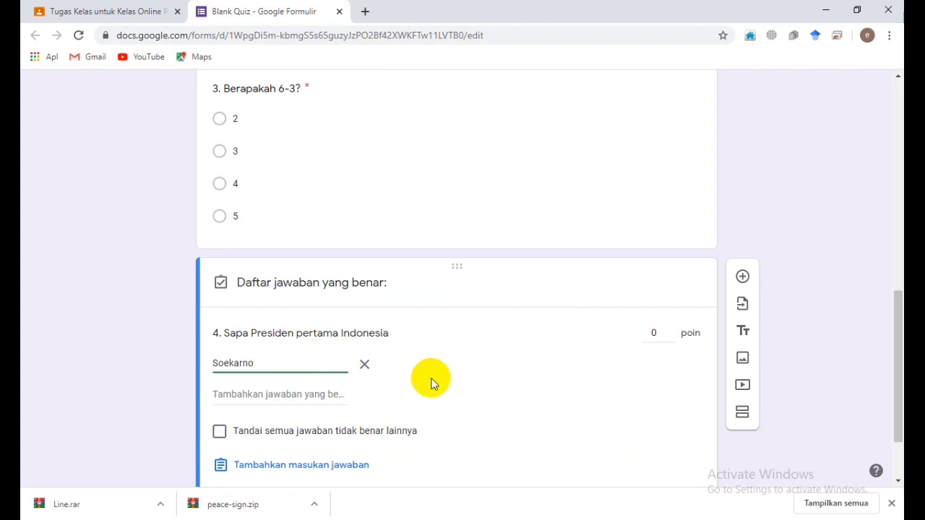
{"action": "left_click", "coordinate": [455, 384]}
{"action": "left_click", "coordinate": [654, 333]}
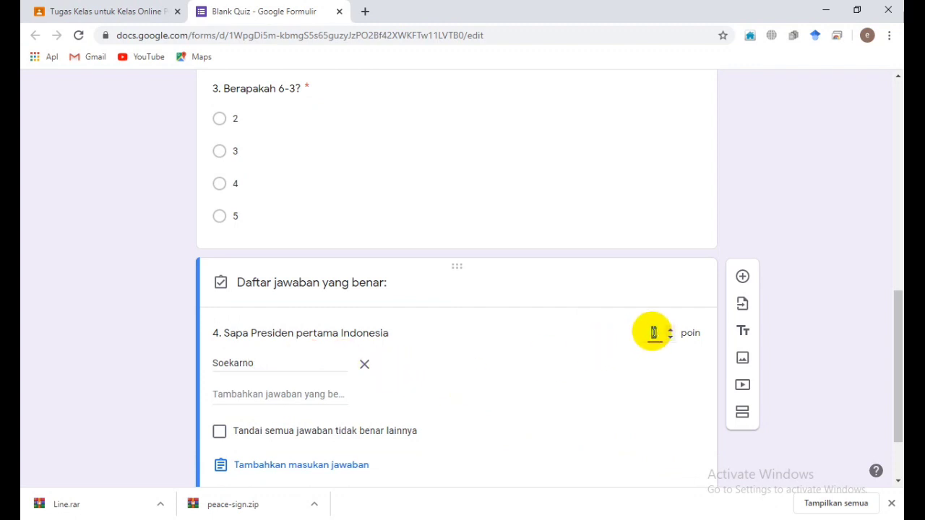
{"action": "type", "text": "10"}
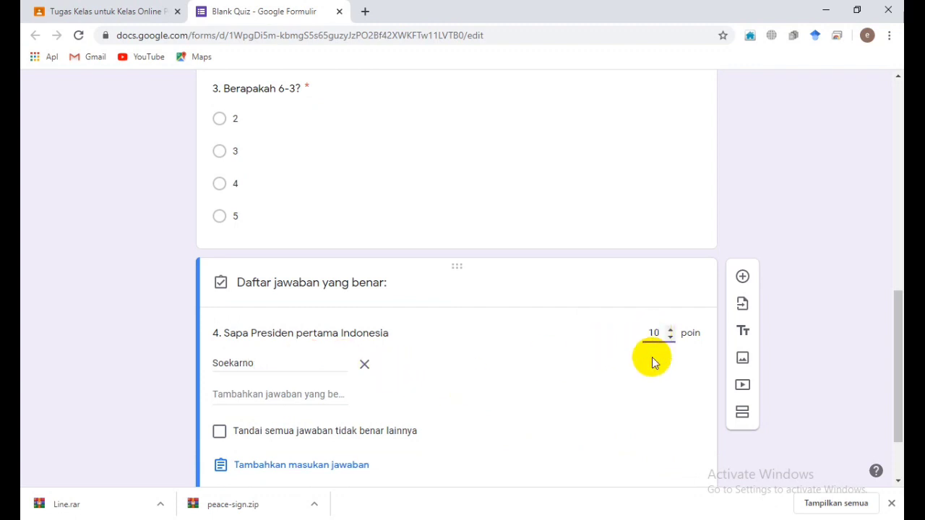
{"action": "left_click", "coordinate": [651, 380]}
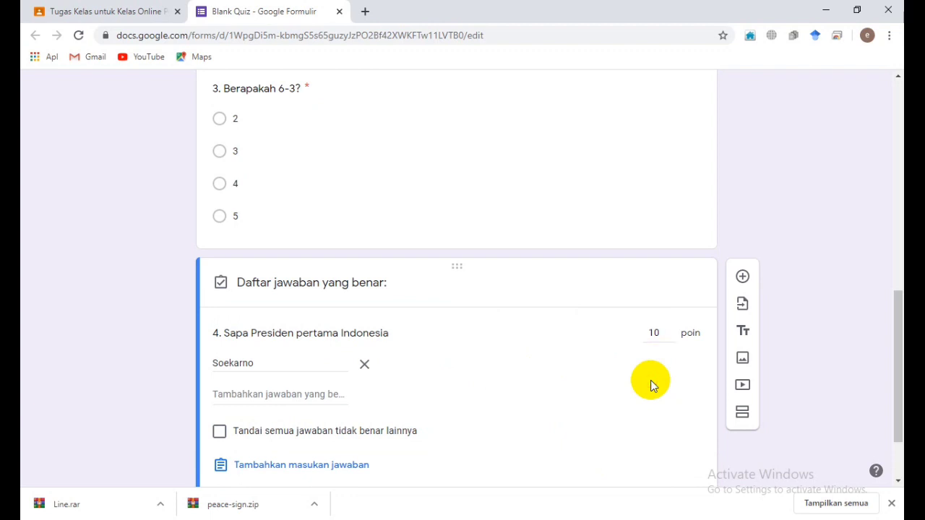
Step: Try adding the lowercase variant "soekarno" as a second correct answer to the fourth question and remove it again
{"action": "left_click", "coordinate": [246, 394]}
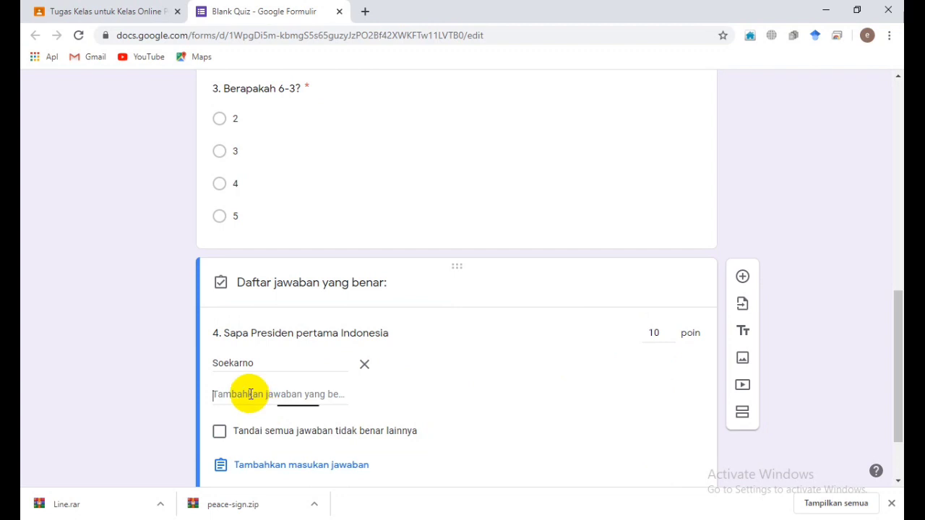
{"action": "type", "text": "so"}
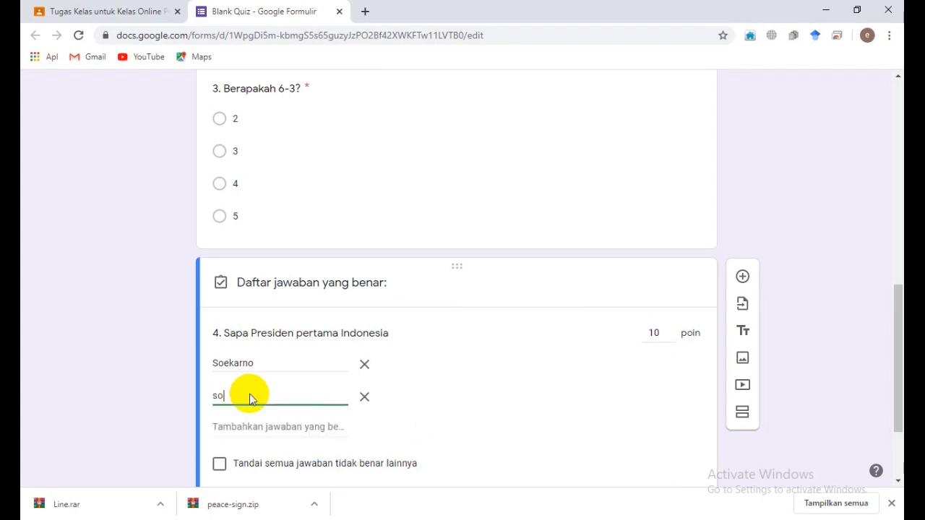
{"action": "type", "text": "ekarno"}
{"action": "left_click_drag", "start_coordinate": [252, 394], "coordinate": [210, 392]}
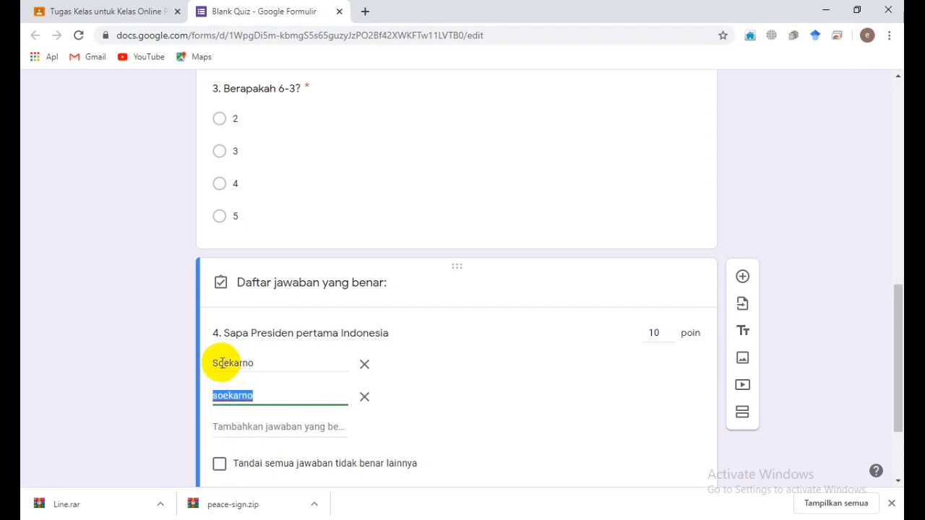
{"action": "left_click", "coordinate": [364, 399]}
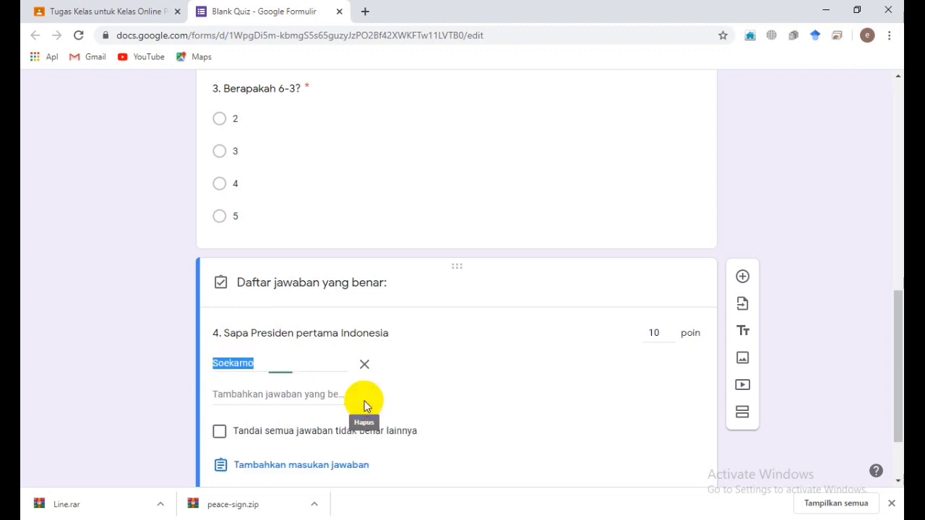
{"action": "left_click", "coordinate": [257, 364]}
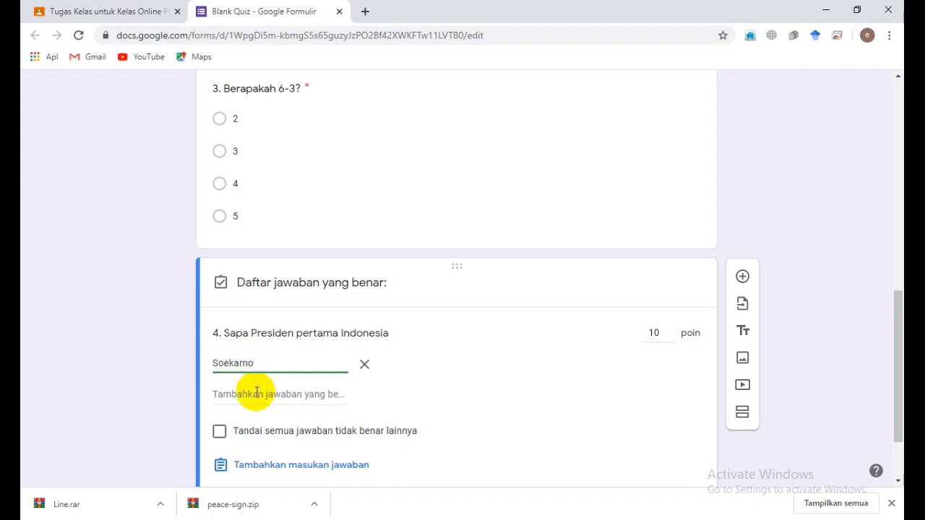
Step: Add "Ir.soekarno" as a second correct answer in the fourth question's answer key
{"action": "left_click", "coordinate": [256, 394]}
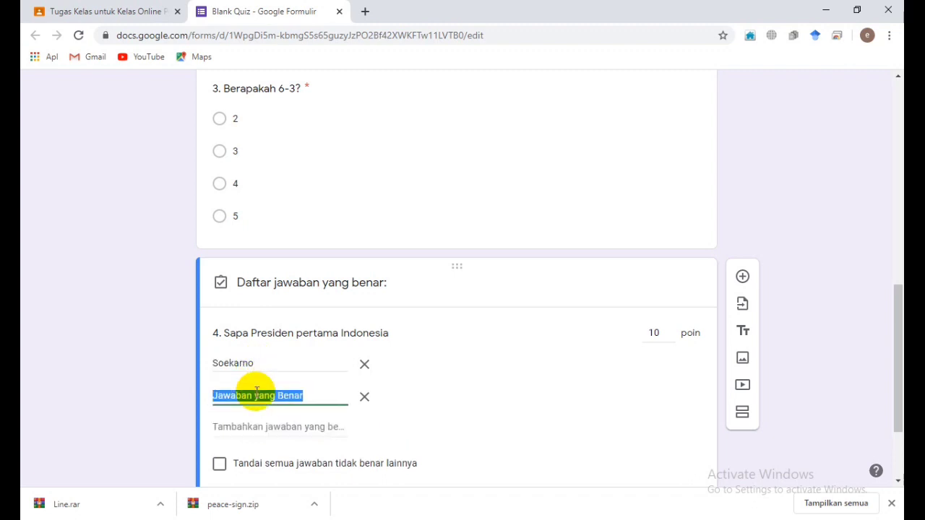
{"action": "type", "text": "soe"}
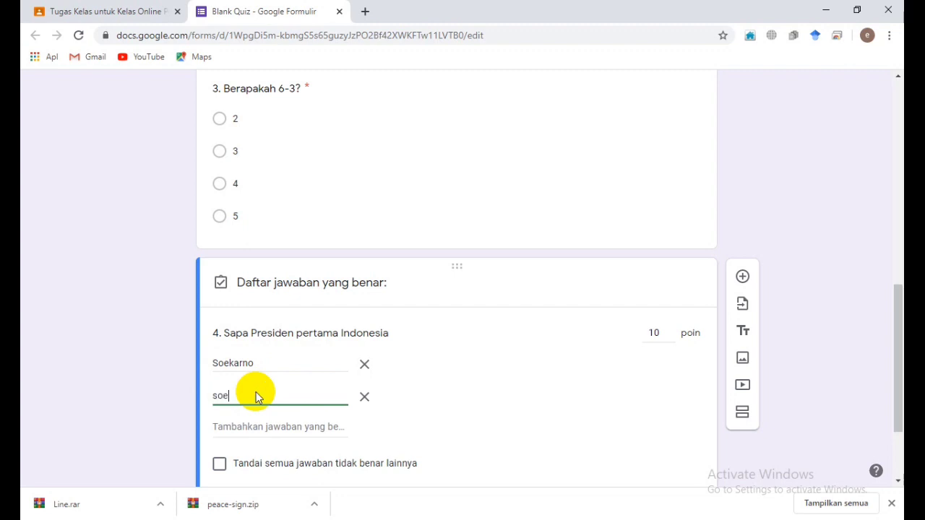
{"action": "type", "text": "karno"}
{"action": "left_click", "coordinate": [216, 397]}
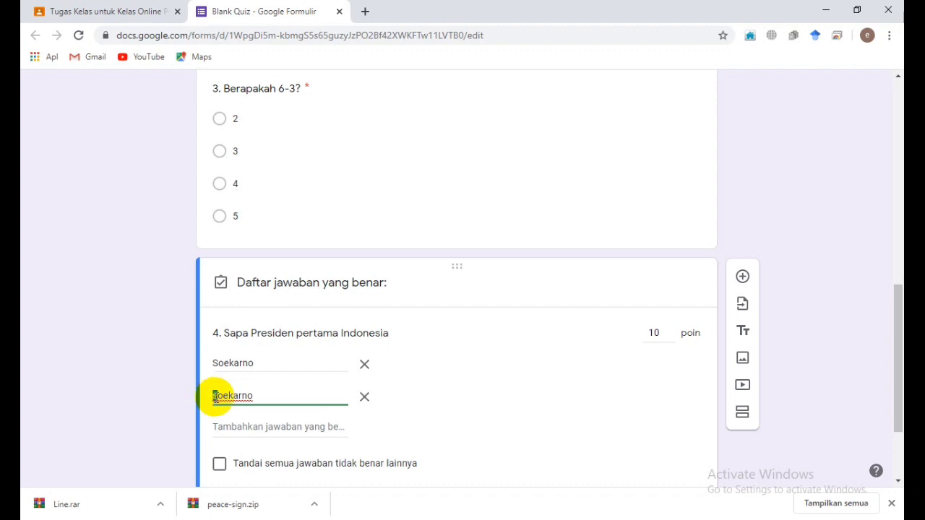
{"action": "type", "text": "S"}
{"action": "type", "text": "Ir. s"}
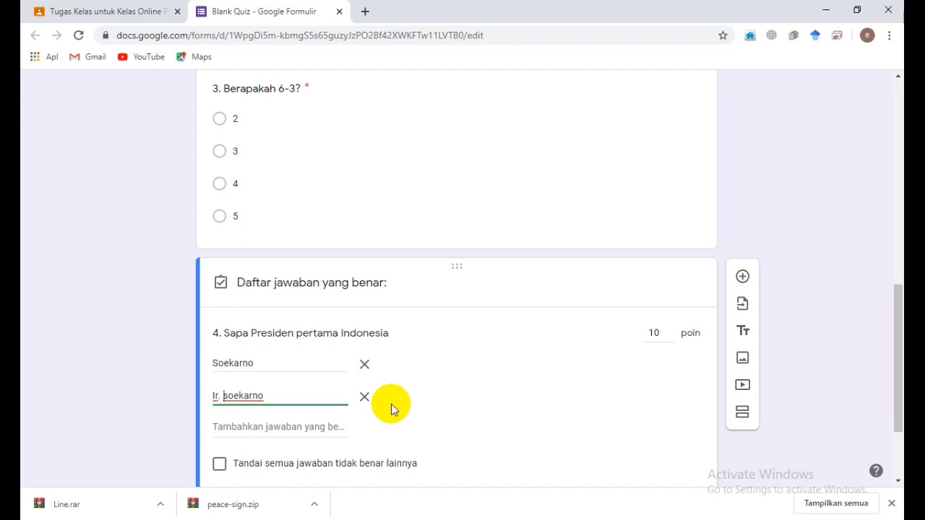
{"action": "key", "text": "BackSpace"}
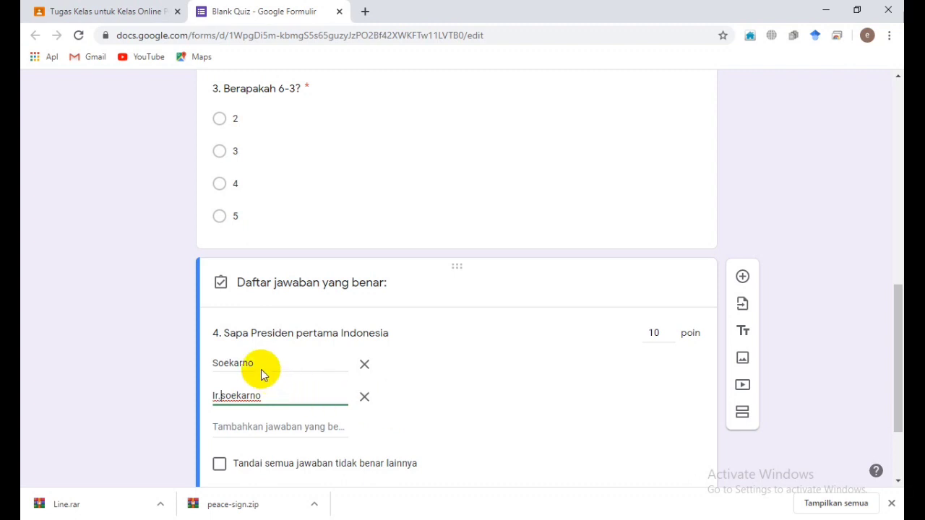
Step: Add "soekarno" and "sukarno" as further correct answers to the fourth question and finish its answer key
{"action": "left_click", "coordinate": [289, 428]}
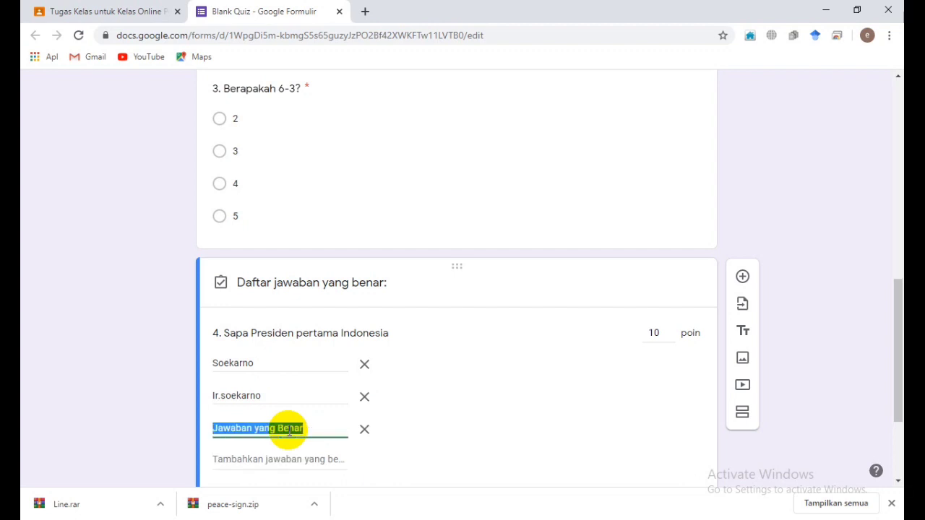
{"action": "type", "text": "soeka"}
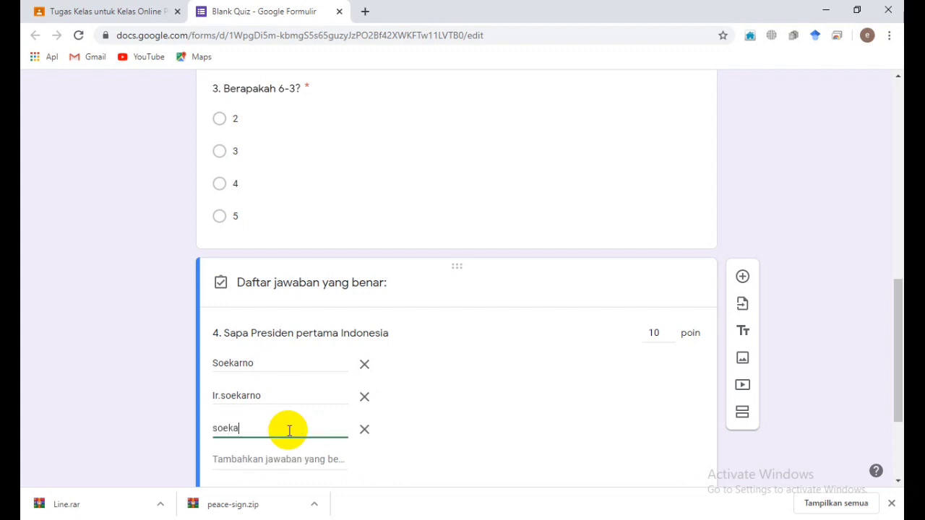
{"action": "type", "text": "rno"}
{"action": "left_click", "coordinate": [289, 457]}
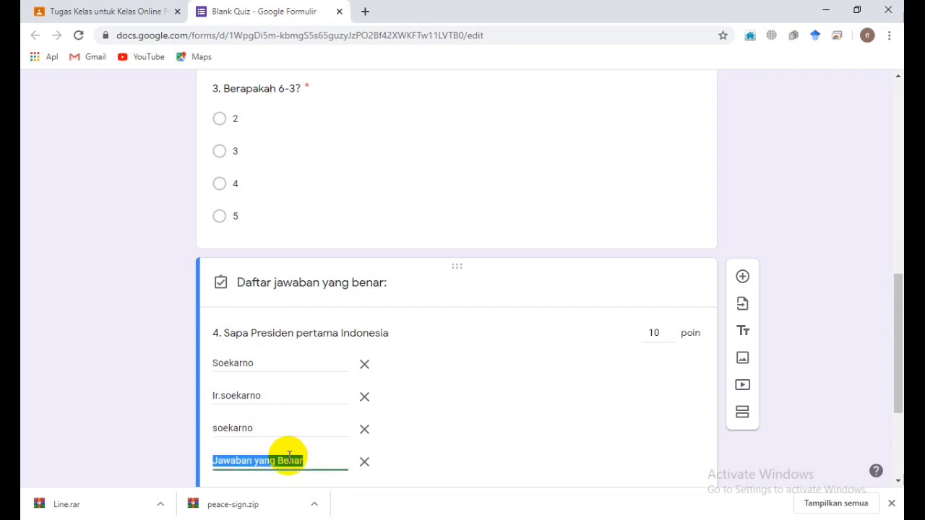
{"action": "type", "text": "sukarno"}
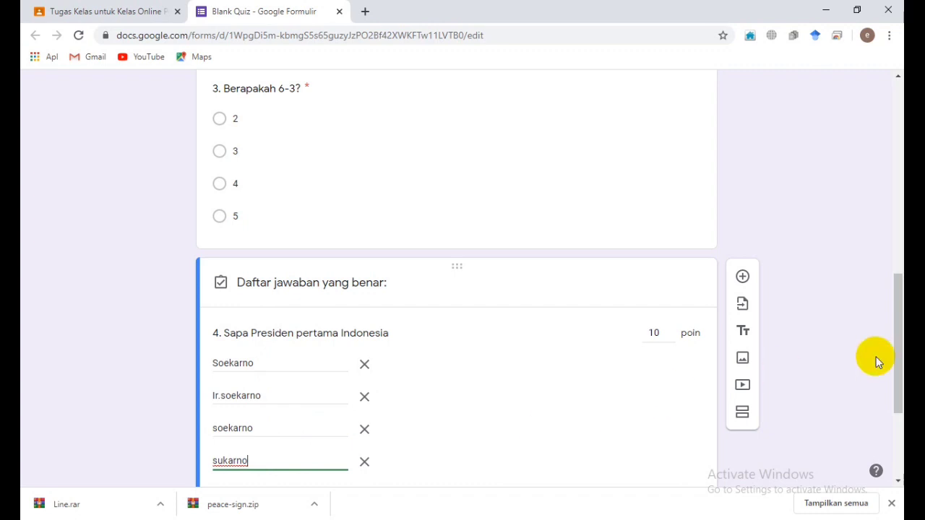
{"action": "left_click_drag", "start_coordinate": [898, 343], "coordinate": [900, 391]}
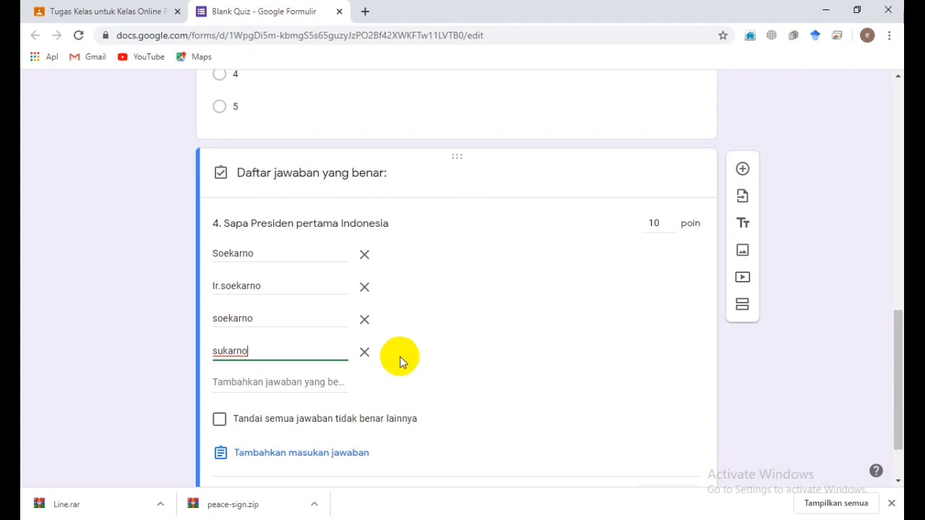
{"action": "left_click_drag", "start_coordinate": [260, 352], "coordinate": [252, 296]}
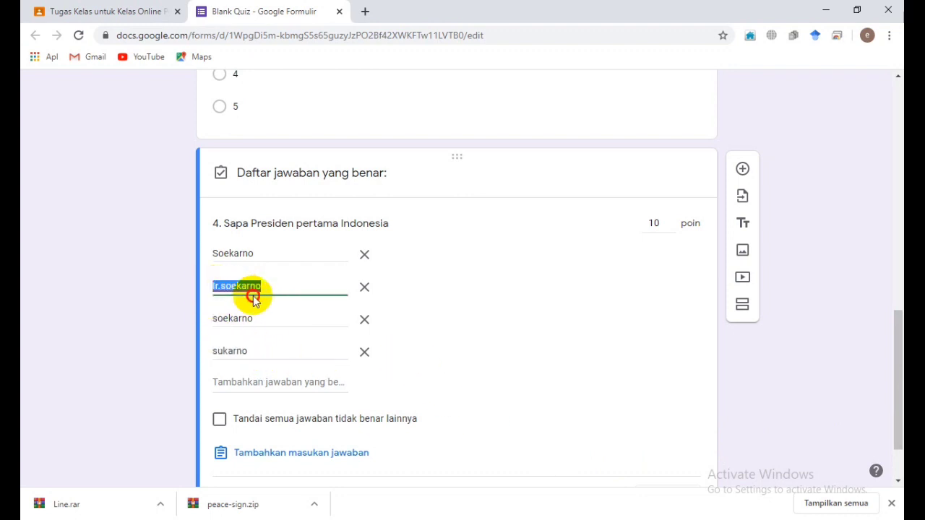
{"action": "double_click", "coordinate": [223, 318]}
{"action": "double_click", "coordinate": [226, 350]}
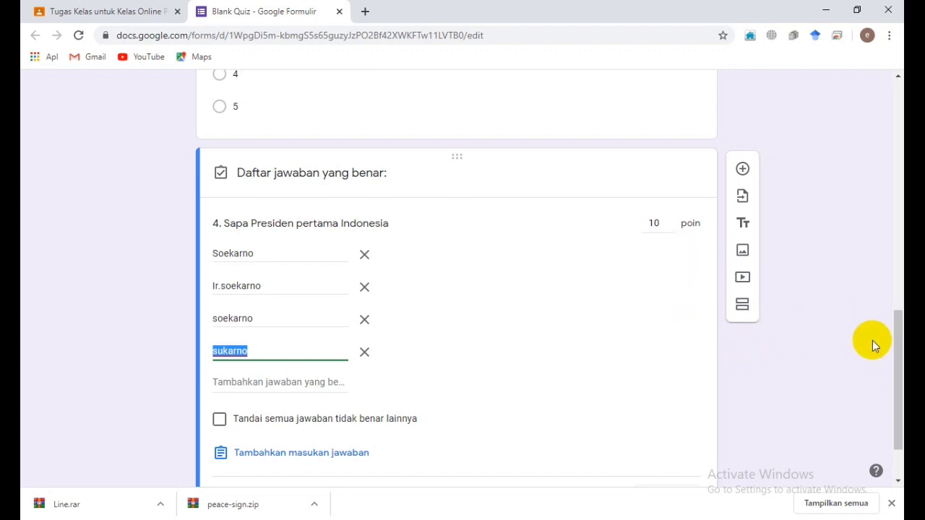
{"action": "left_click_drag", "start_coordinate": [896, 345], "coordinate": [895, 383]}
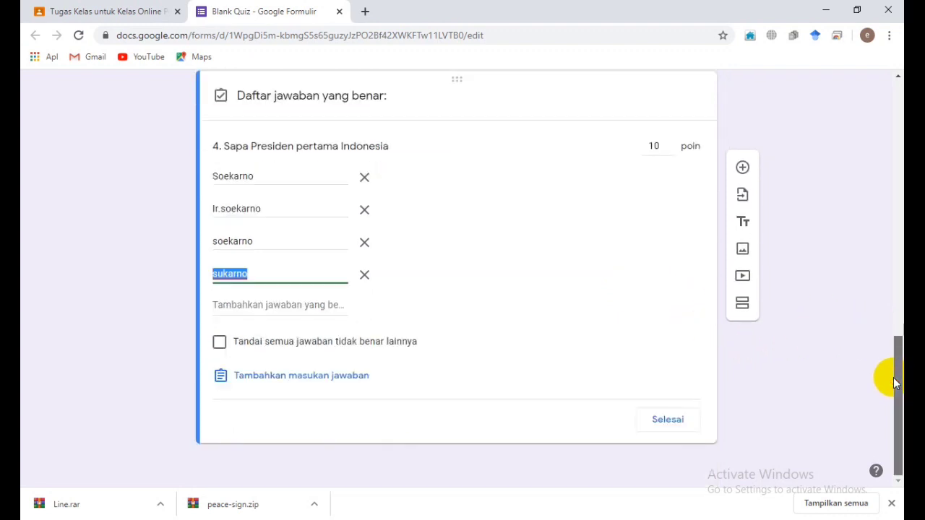
{"action": "left_click", "coordinate": [670, 418]}
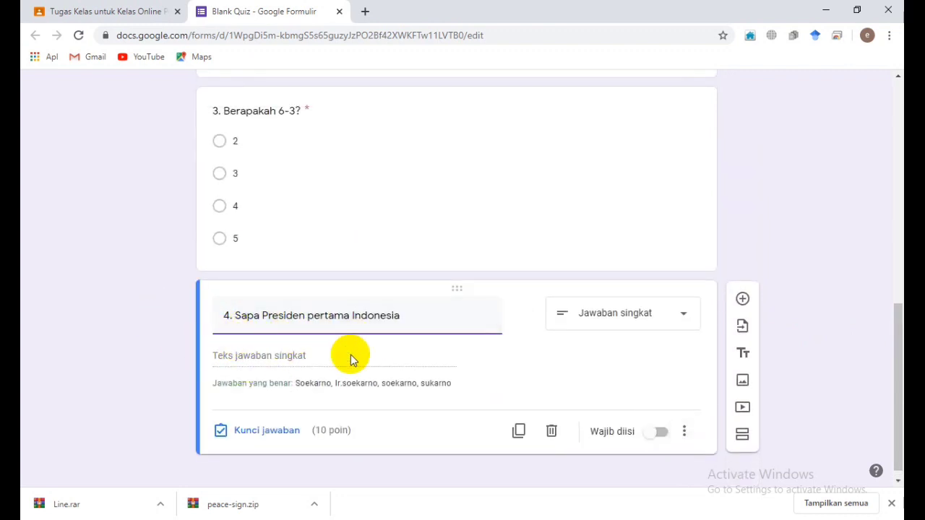
Step: Add a fifth, short-answer question below the fourth with the text "5. berapakh 5 x 3?"
{"action": "left_click", "coordinate": [743, 304]}
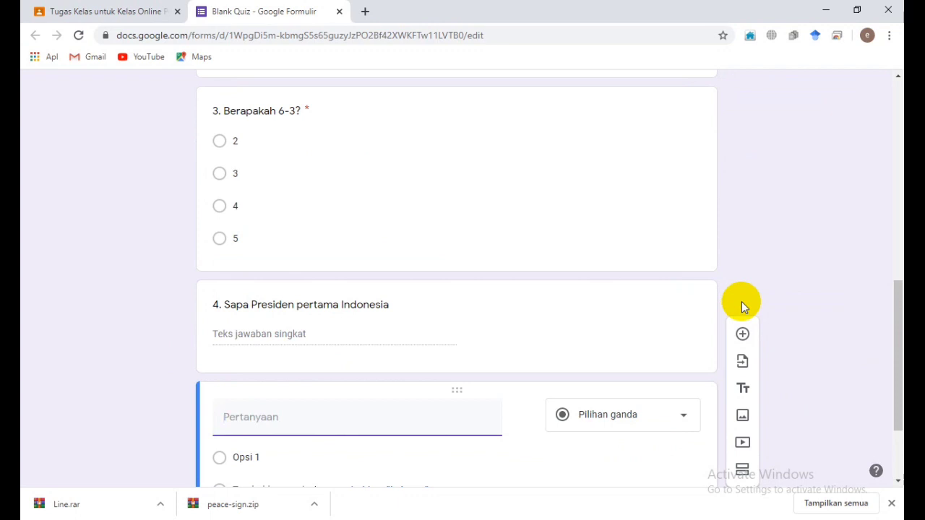
{"action": "type", "text": "6"}
{"action": "key", "text": "BackSpace"}
{"action": "type", "text": "5. berapakh 5 x"}
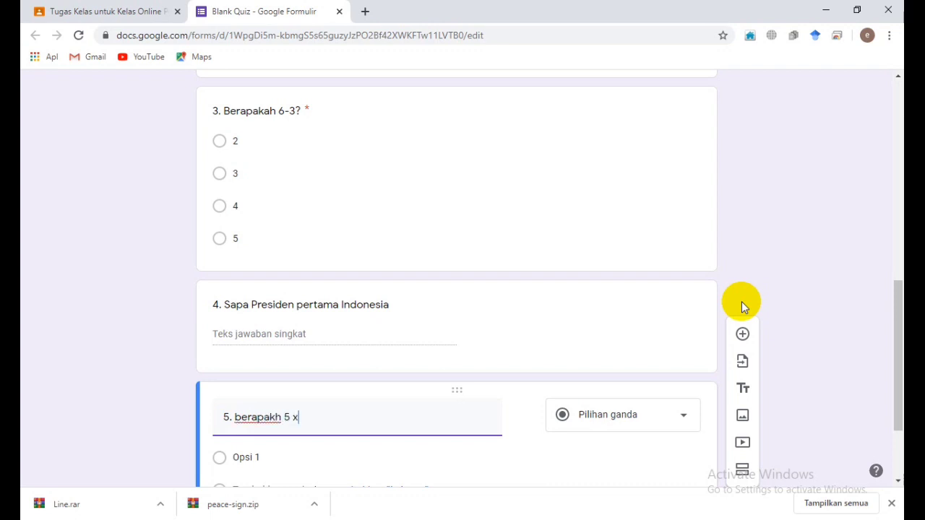
{"action": "type", "text": " 3?"}
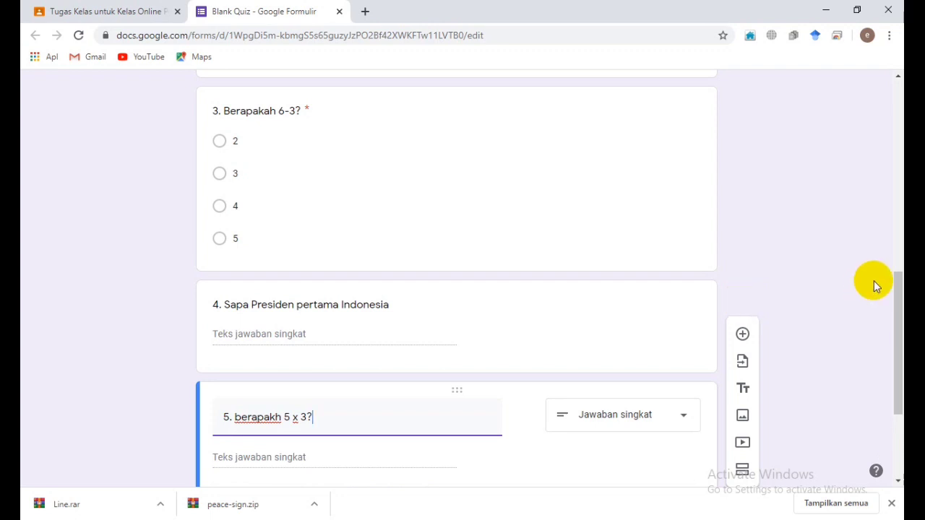
Step: Enter "15" as the correct answer in the fifth question's answer key and assign it 10 points
{"action": "left_click_drag", "start_coordinate": [894, 279], "coordinate": [895, 315]}
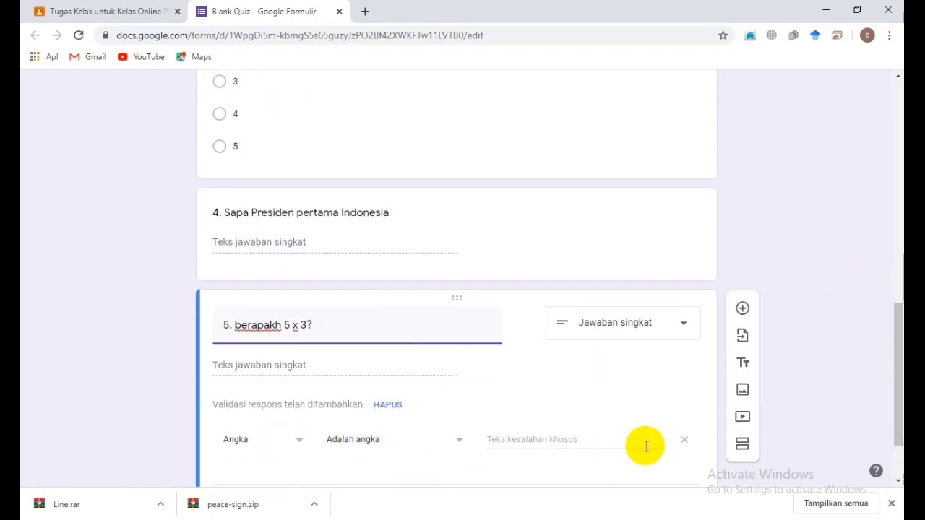
{"action": "left_click_drag", "start_coordinate": [895, 355], "coordinate": [900, 417]}
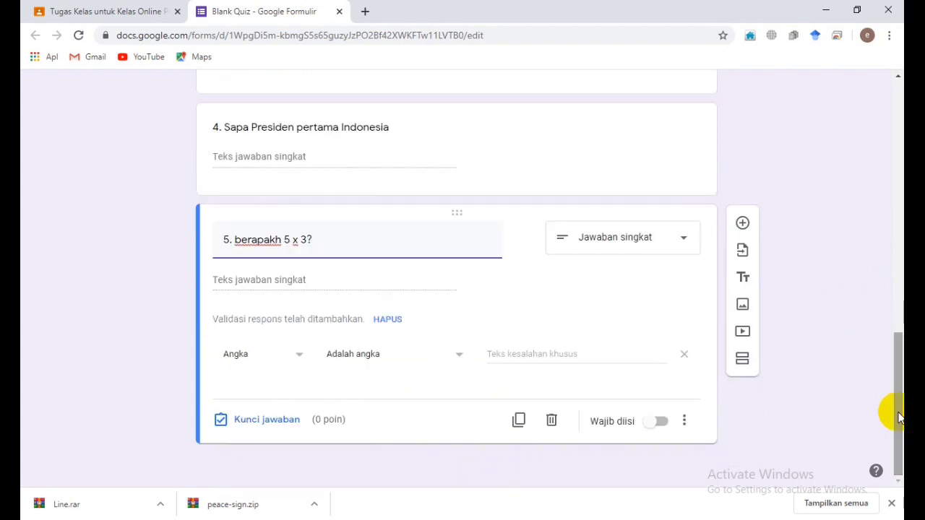
{"action": "left_click", "coordinate": [265, 420]}
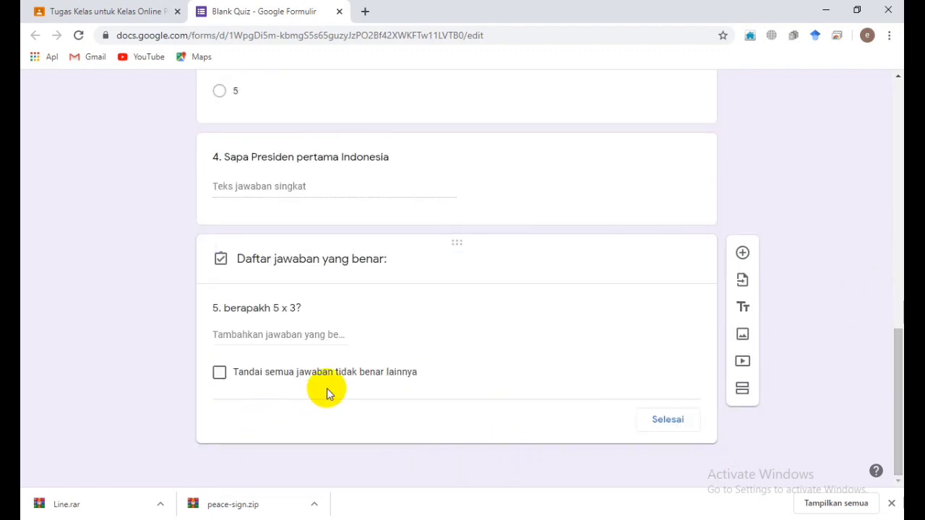
{"action": "left_click", "coordinate": [252, 308]}
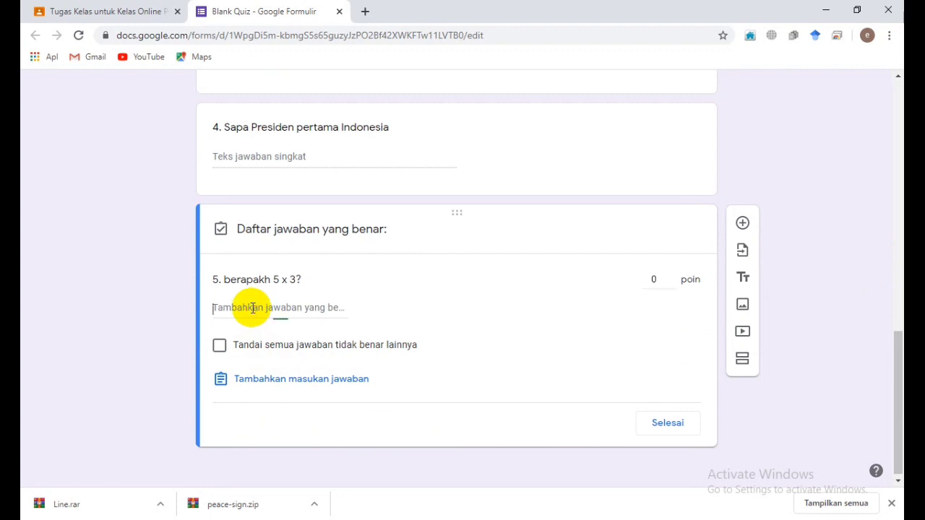
{"action": "type", "text": "15"}
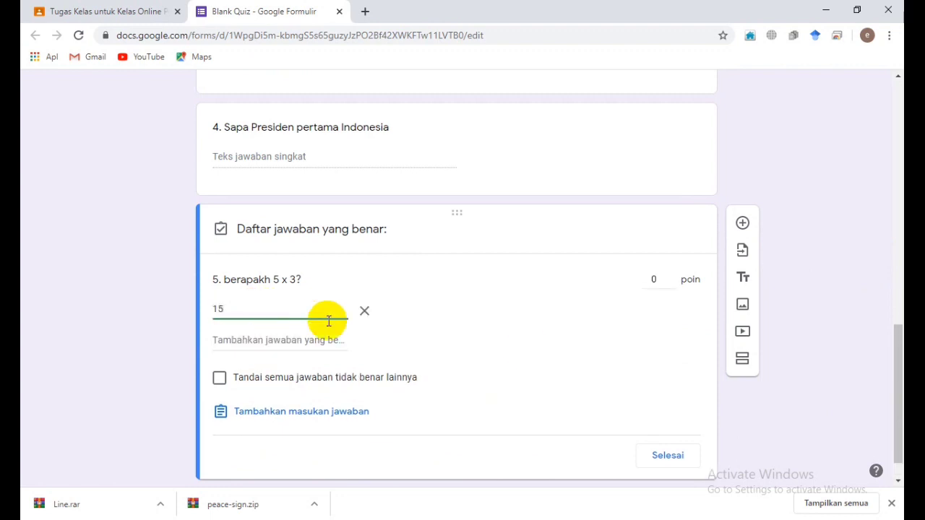
{"action": "left_click", "coordinate": [555, 351]}
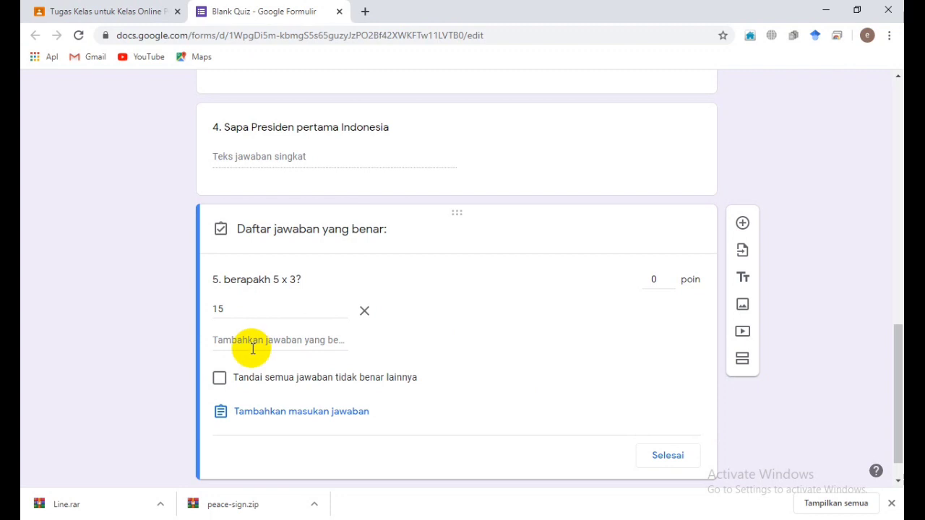
{"action": "left_click_drag", "start_coordinate": [225, 309], "coordinate": [204, 309]}
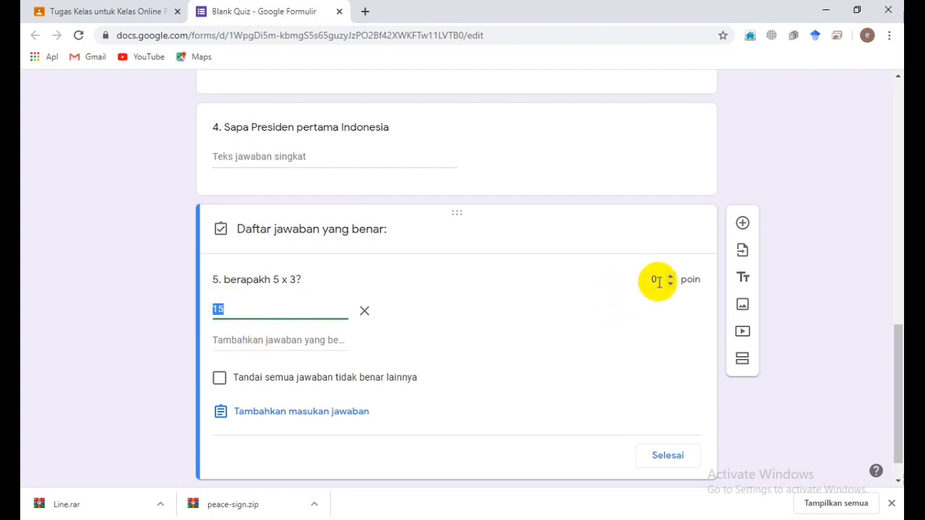
{"action": "left_click", "coordinate": [658, 282]}
{"action": "double_click", "coordinate": [654, 280]}
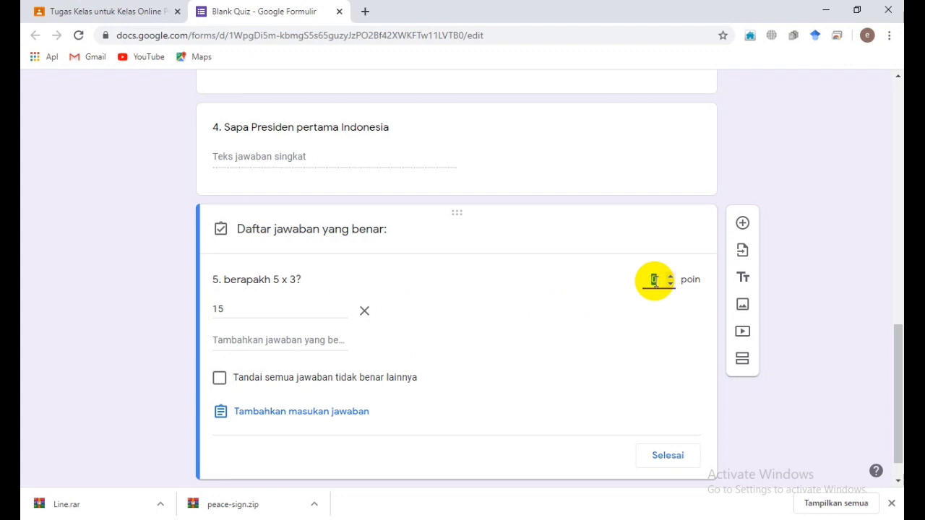
{"action": "type", "text": "1"}
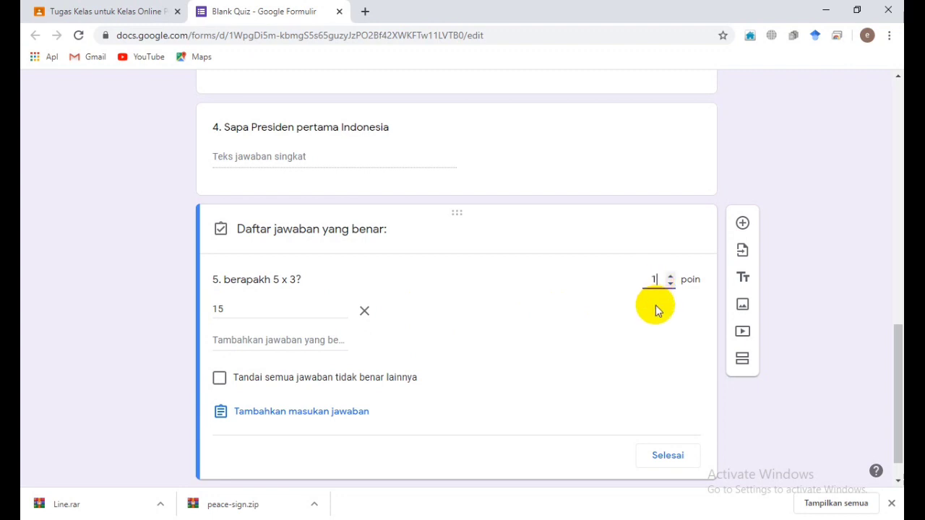
{"action": "left_click", "coordinate": [669, 459]}
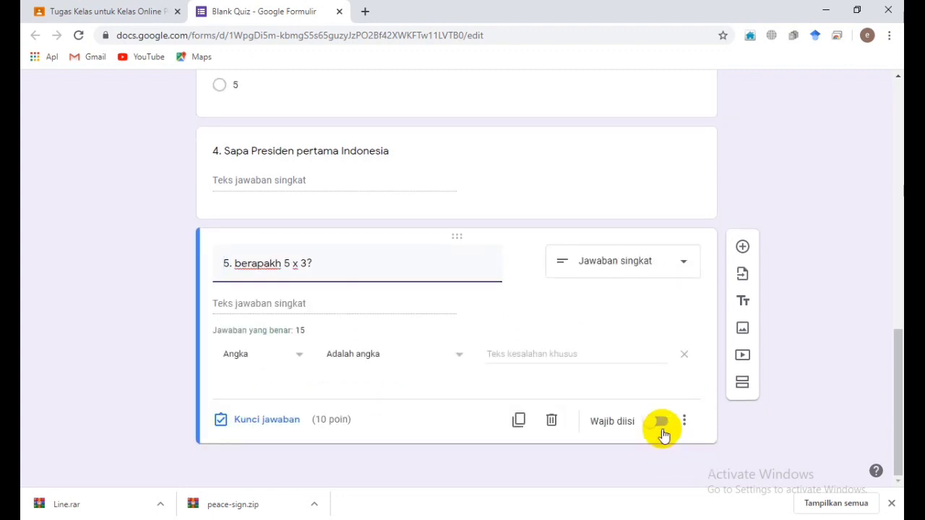
Step: Make both the fifth and the fourth question required (Wajib diisi)
{"action": "left_click", "coordinate": [662, 423]}
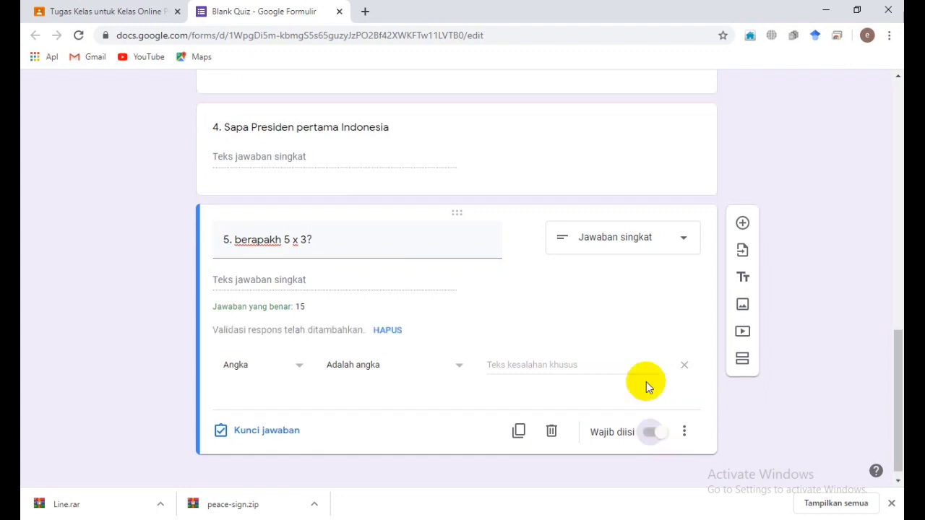
{"action": "left_click", "coordinate": [557, 151]}
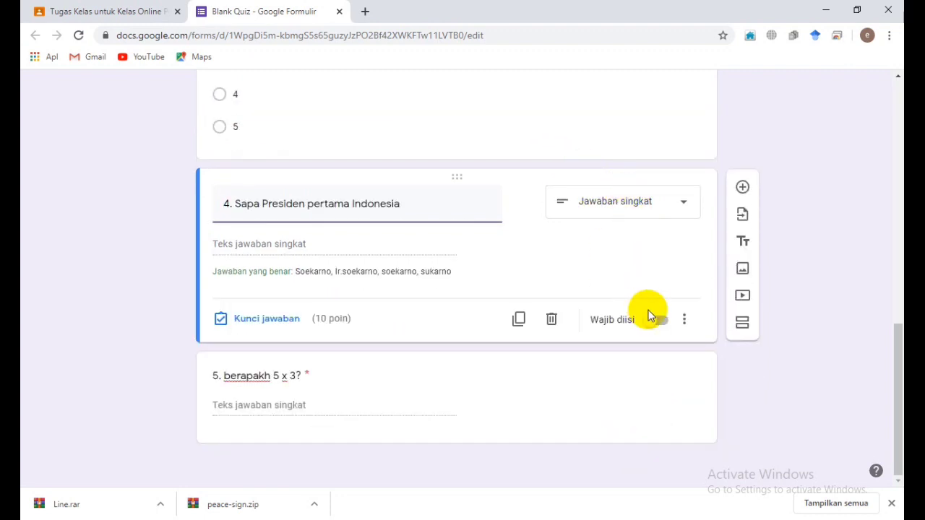
{"action": "left_click", "coordinate": [662, 322]}
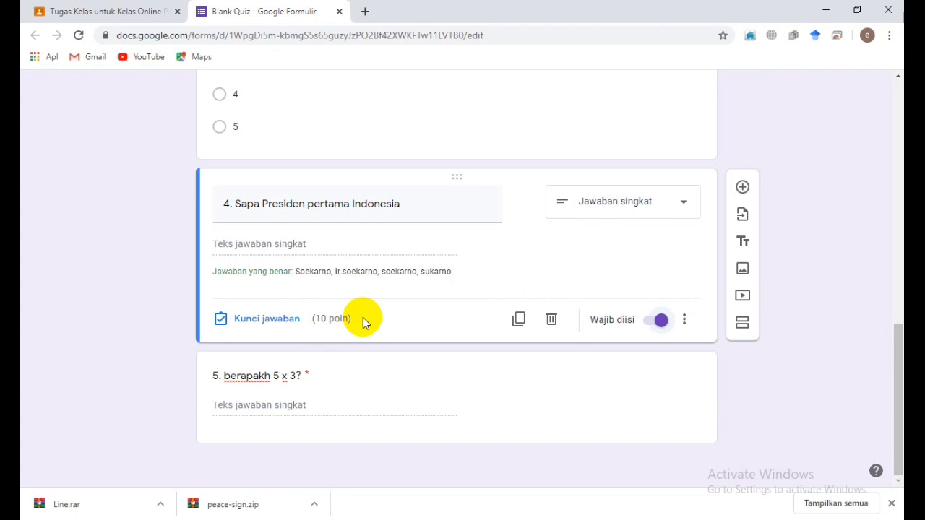
Step: Add a blank sixth question below the fifth and reopen the fourth and fifth questions for review
{"action": "left_click", "coordinate": [898, 479]}
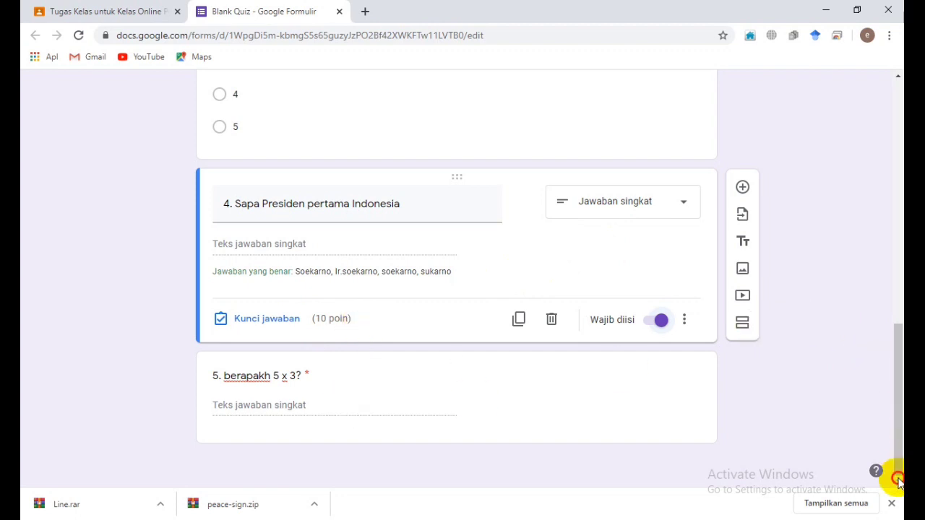
{"action": "left_click", "coordinate": [623, 375]}
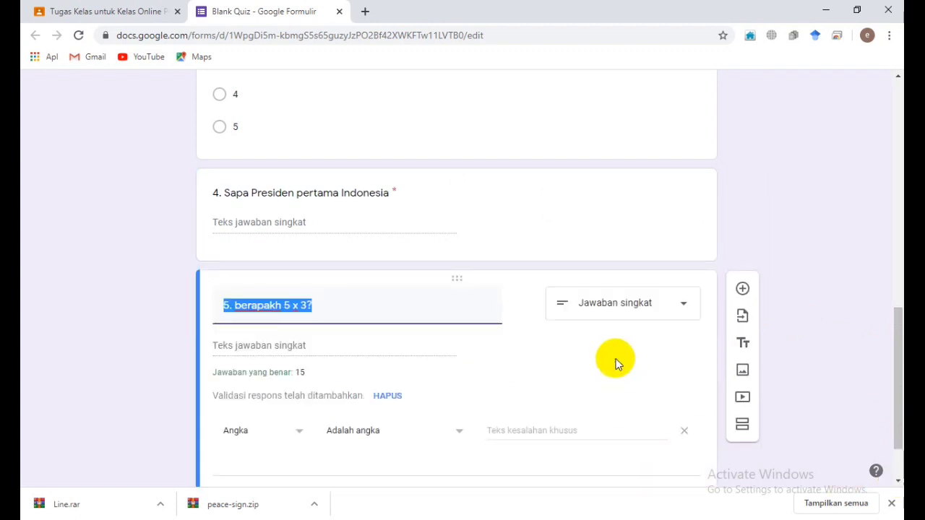
{"action": "left_click", "coordinate": [744, 290]}
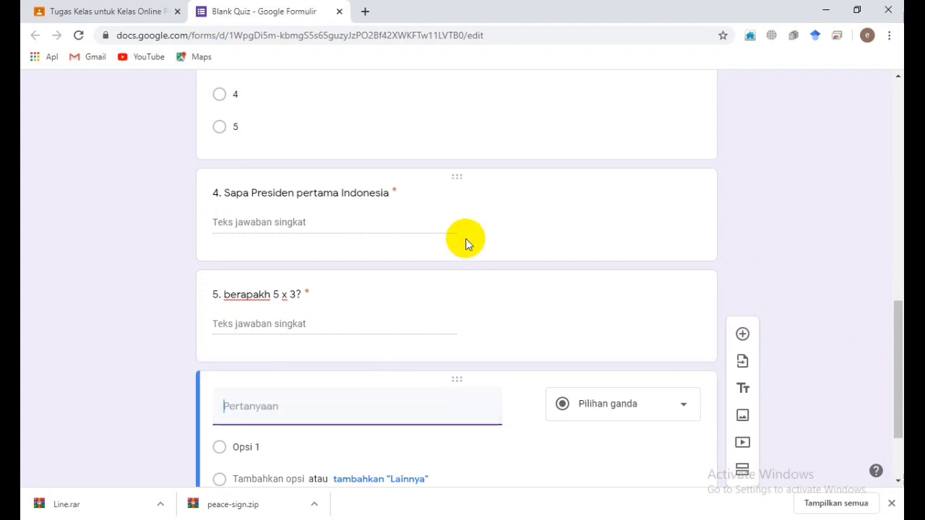
{"action": "left_click", "coordinate": [480, 198]}
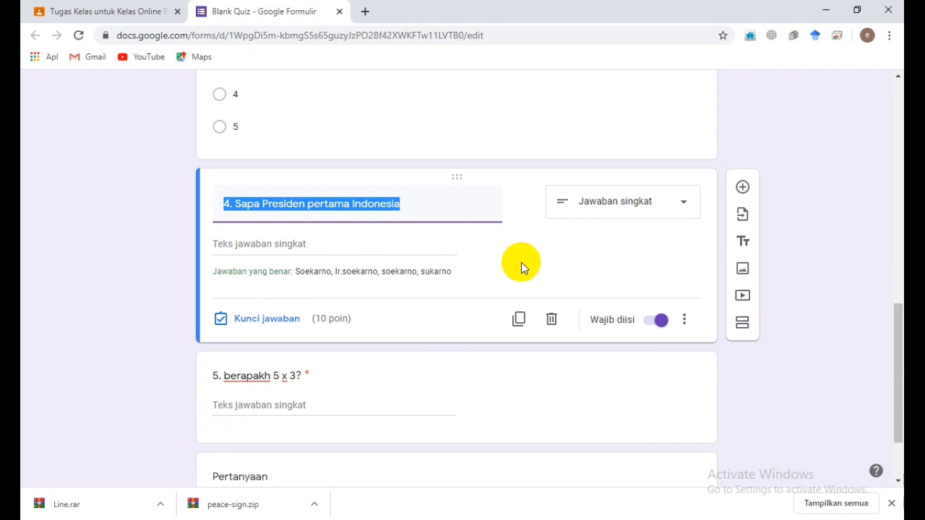
{"action": "left_click", "coordinate": [415, 383]}
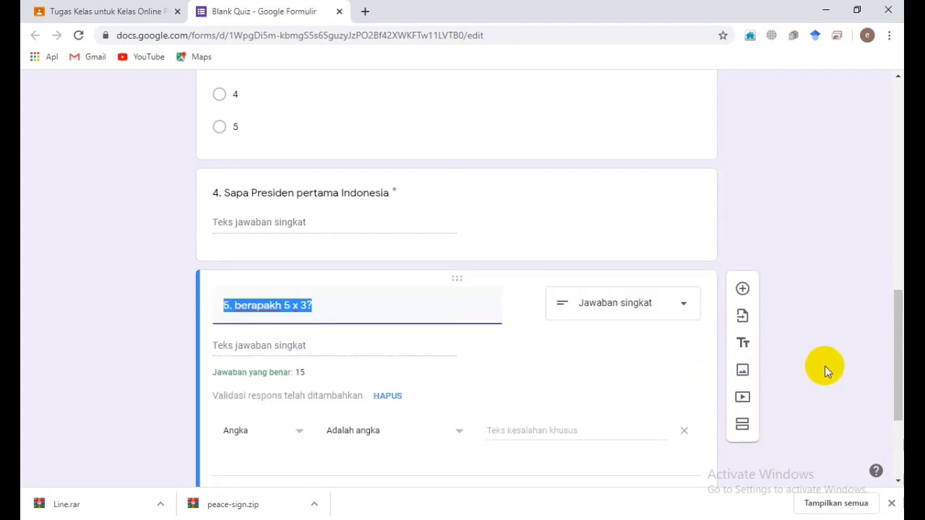
Step: Change the blank sixth question below the fifth to the Paragraf answer type
{"action": "left_click_drag", "start_coordinate": [898, 361], "coordinate": [896, 414]}
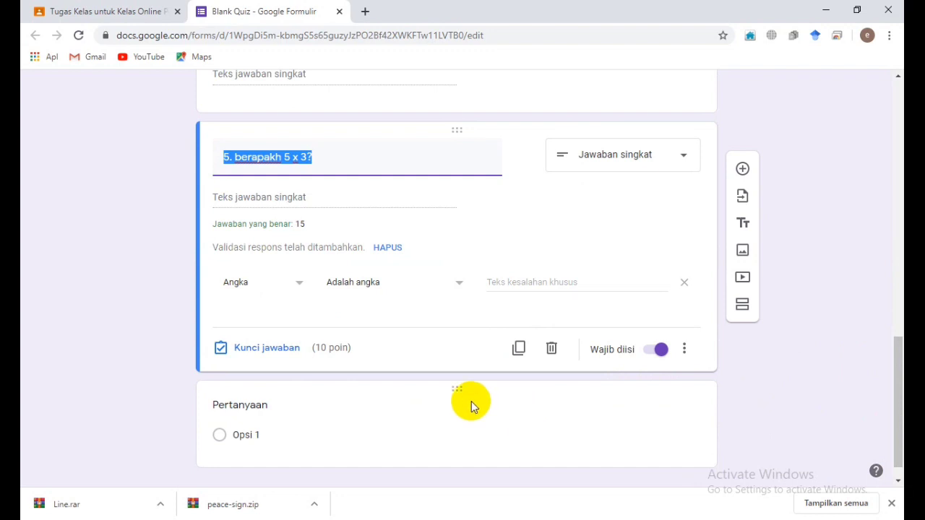
{"action": "left_click", "coordinate": [471, 403]}
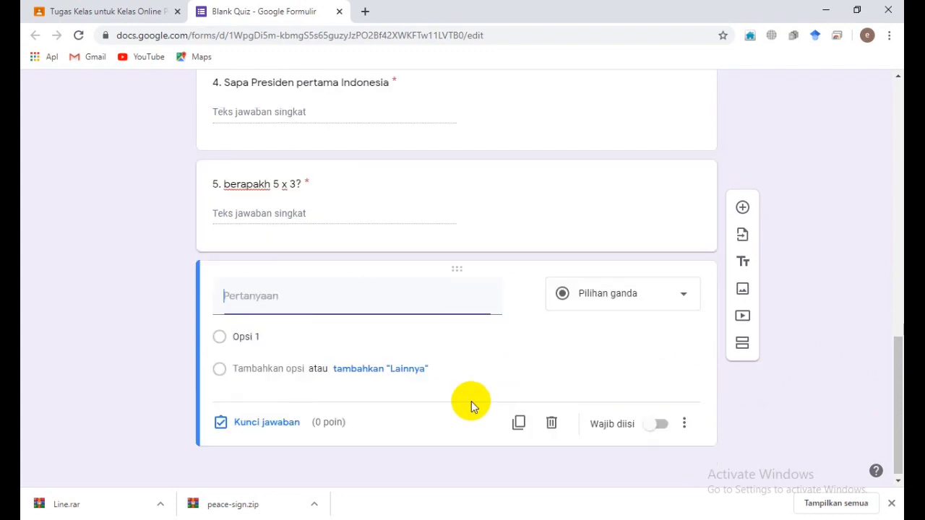
{"action": "left_click", "coordinate": [651, 302]}
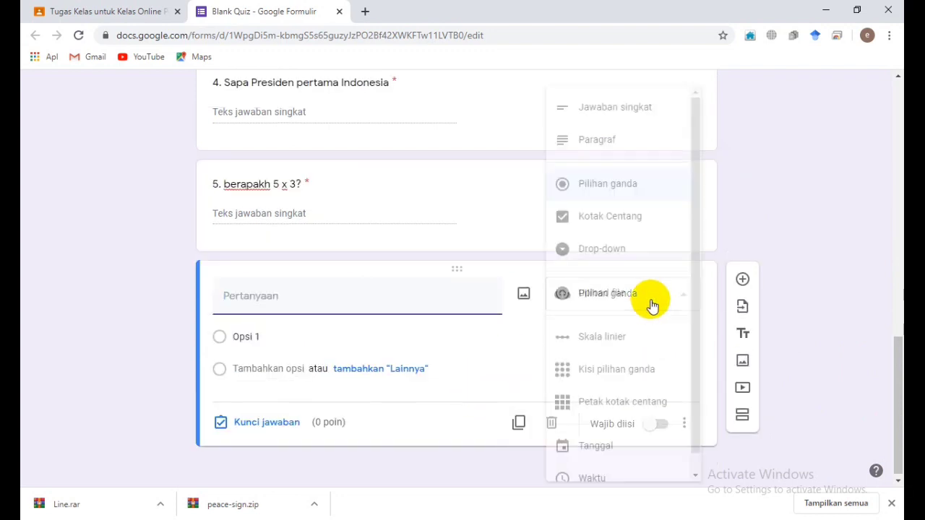
{"action": "left_click", "coordinate": [625, 144]}
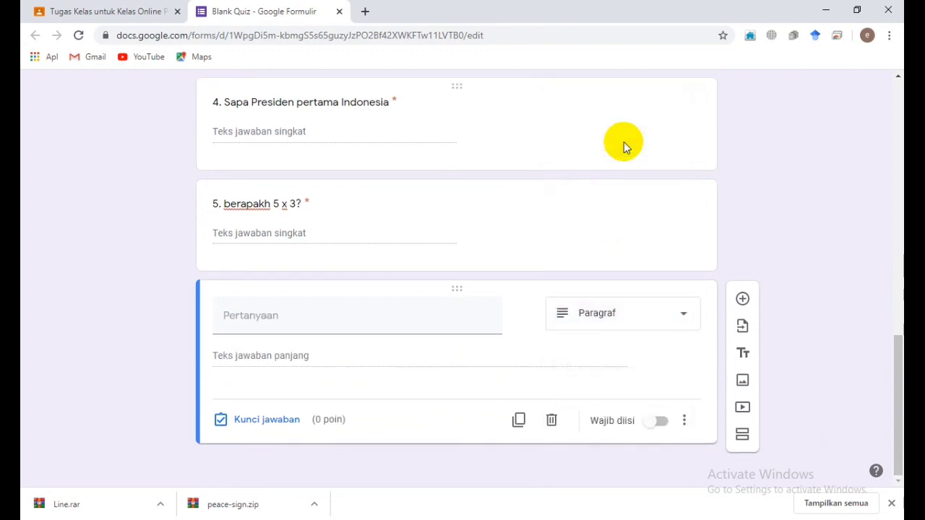
Step: Enter "6. Sebutkan Hewan Karnifora" as the text of the sixth question
{"action": "left_click", "coordinate": [315, 313]}
{"action": "type", "text": "6."}
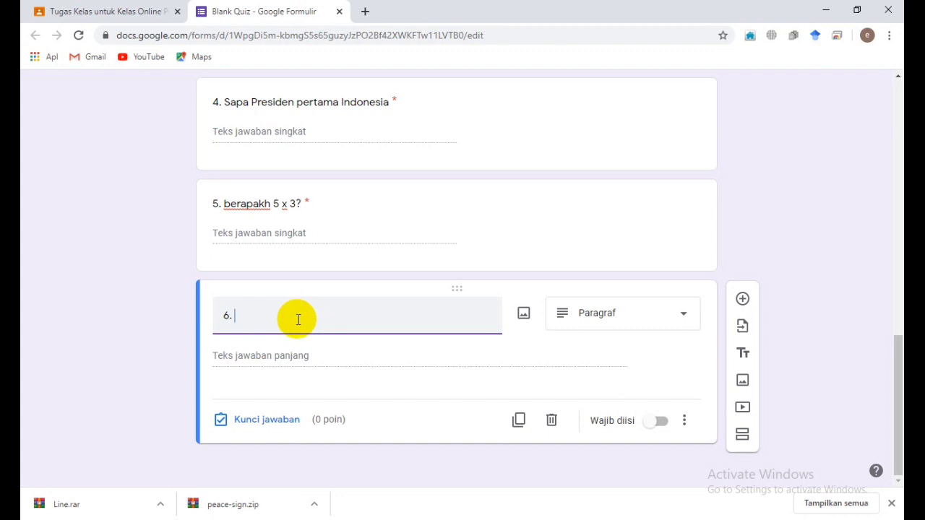
{"action": "type", "text": "S"}
{"action": "type", "text": "ebutka"}
{"action": "type", "text": "mn"}
{"action": "key", "text": "BackSpace"}
{"action": "key", "text": "BackSpace"}
{"action": "key", "text": "BackSpace"}
{"action": "type", "text": "n Hewan Karnifora"}
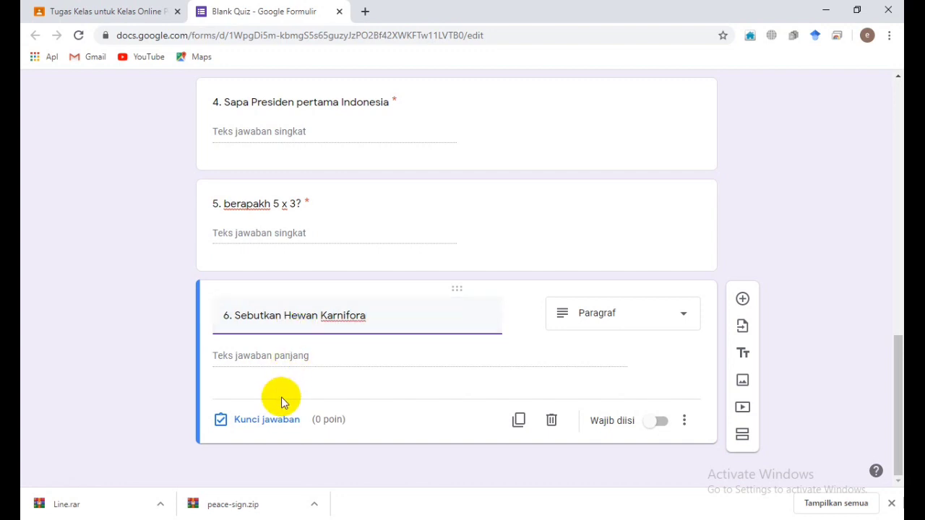
Step: Add the answer feedback "singa, beruang, macan, buaya," to the sixth question's answer key and save it
{"action": "left_click", "coordinate": [277, 425]}
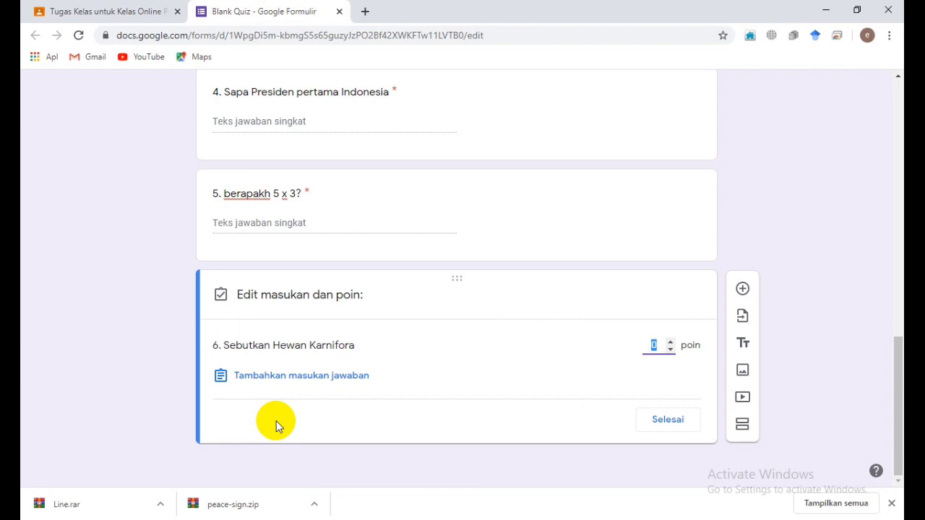
{"action": "left_click", "coordinate": [285, 377]}
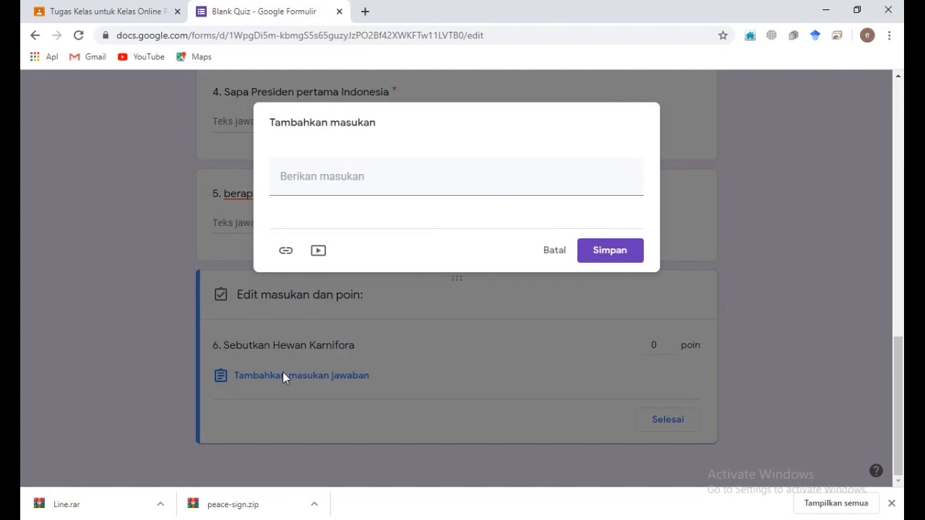
{"action": "left_click", "coordinate": [334, 184]}
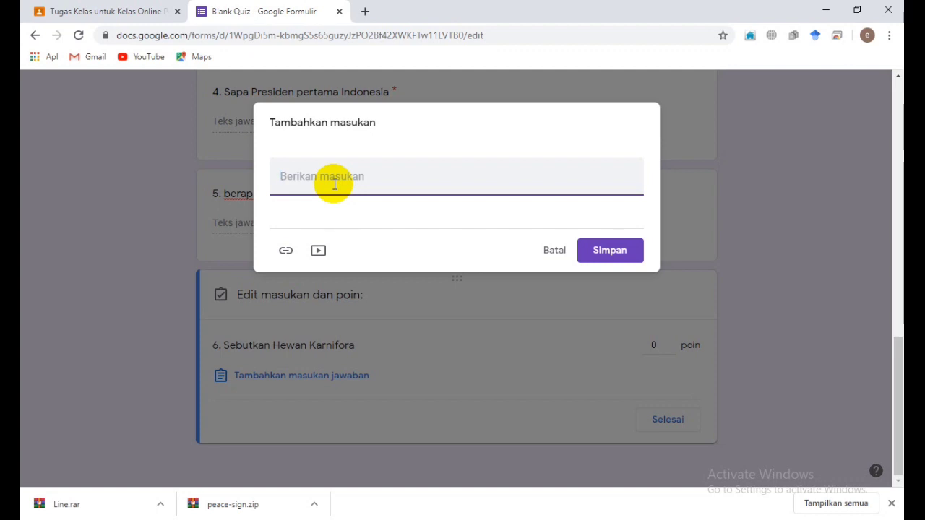
{"action": "type", "text": "si"}
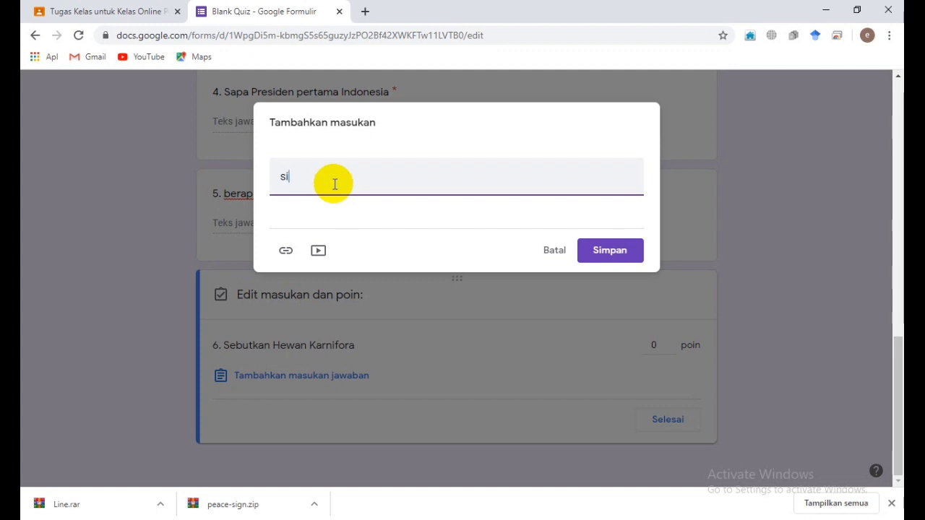
{"action": "type", "text": "nga, beruang, ma"}
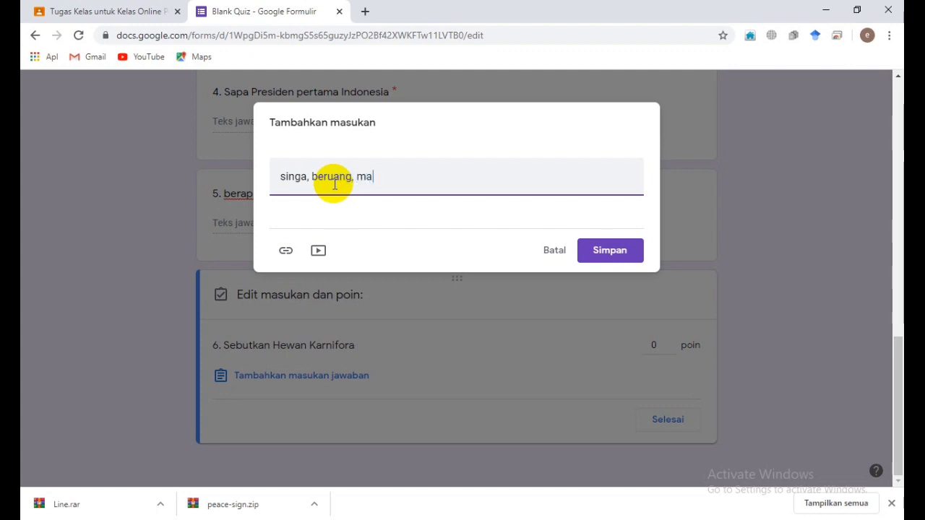
{"action": "type", "text": "can, buaya,"}
{"action": "left_click", "coordinate": [277, 175]}
{"action": "left_click_drag", "start_coordinate": [281, 176], "coordinate": [309, 181]}
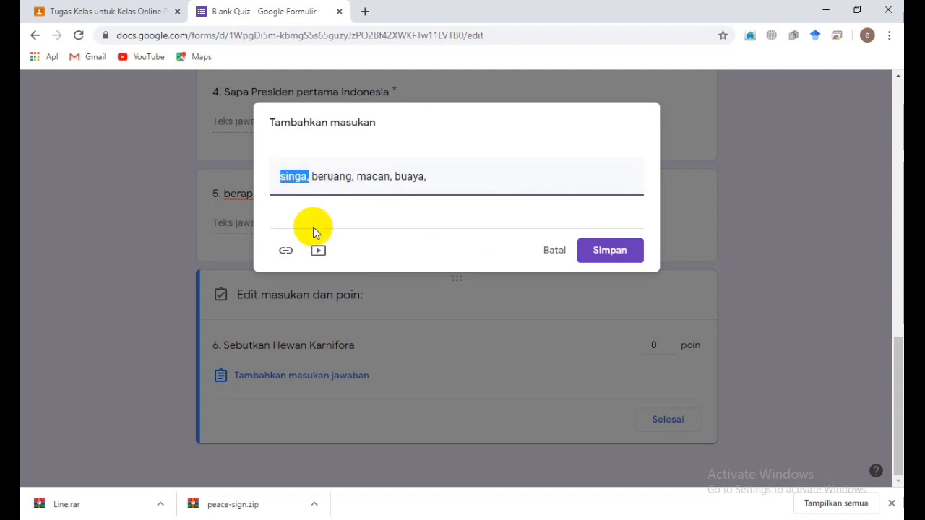
{"action": "left_click", "coordinate": [618, 250]}
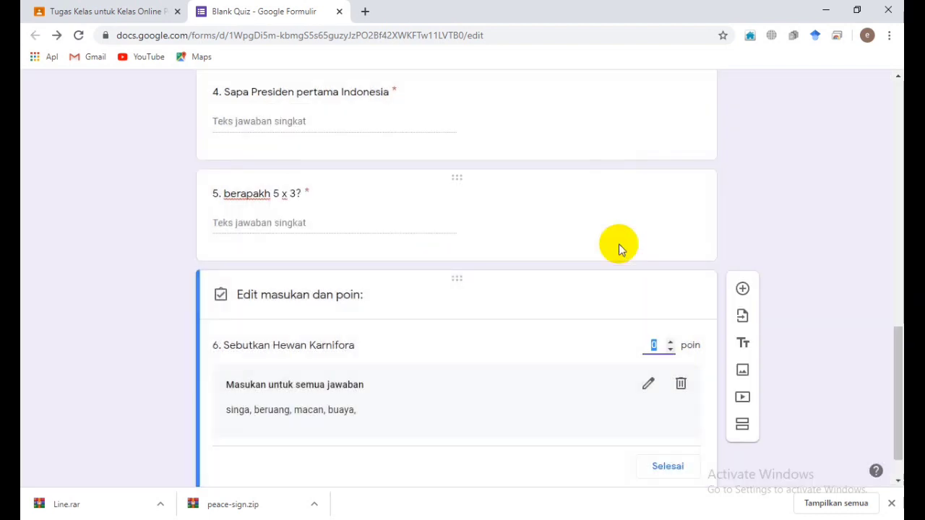
Step: Assign 30 points to the sixth question and make it required (Wajib diisi)
{"action": "type", "text": "1"}
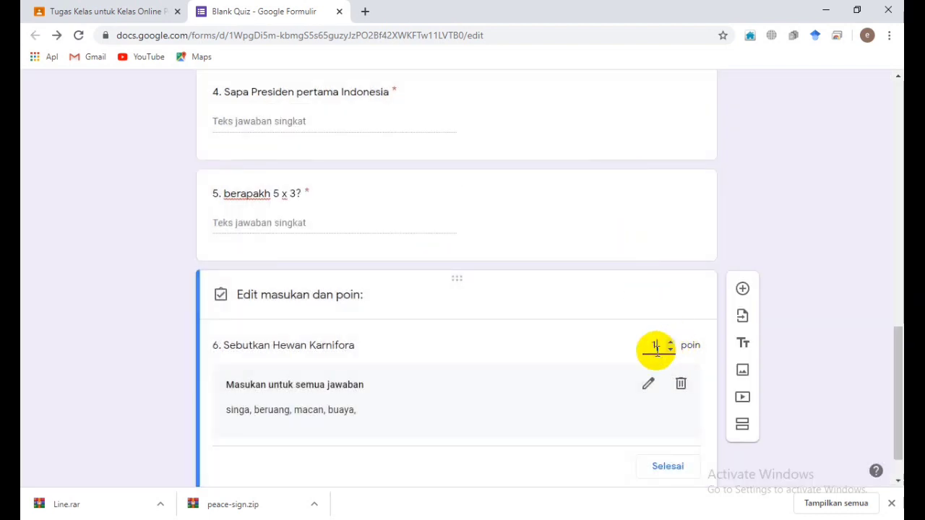
{"action": "key", "text": "BackSpace"}
{"action": "type", "text": "30"}
{"action": "left_click", "coordinate": [792, 274]}
{"action": "left_click_drag", "start_coordinate": [892, 342], "coordinate": [892, 397]}
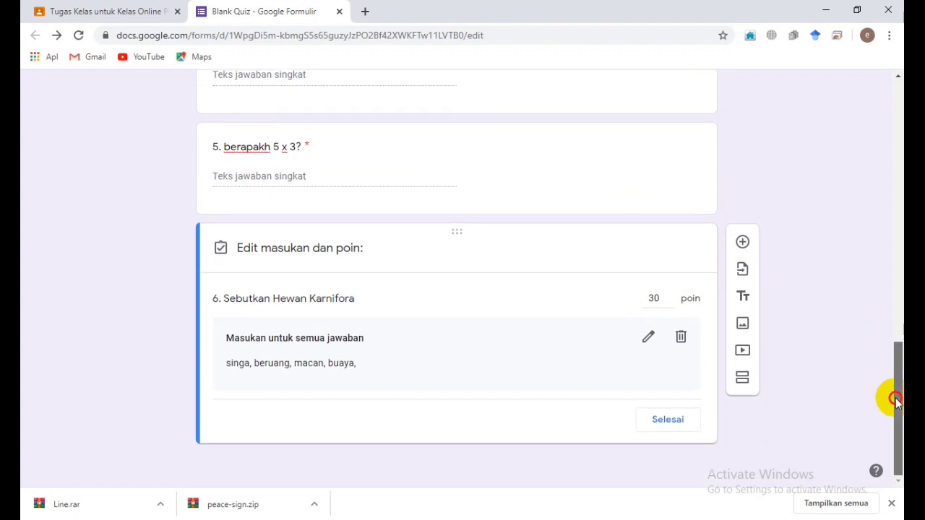
{"action": "left_click", "coordinate": [666, 425]}
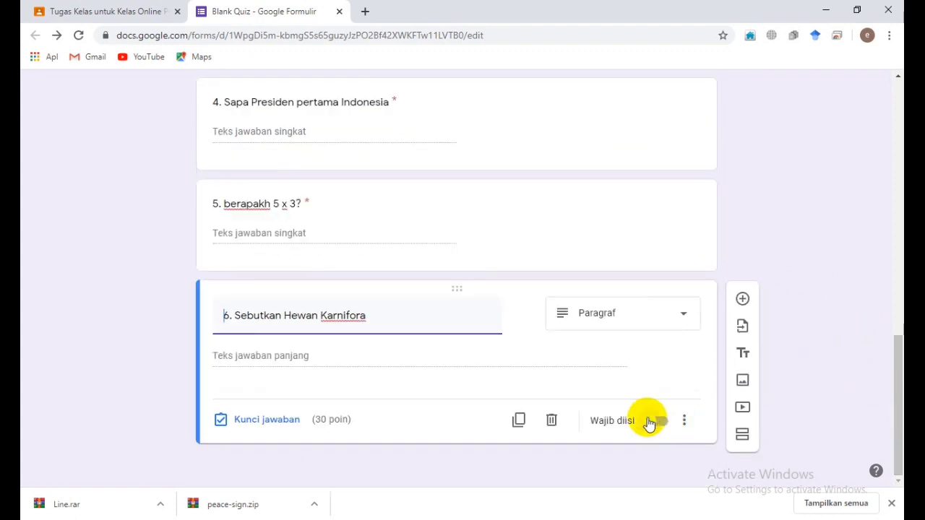
{"action": "left_click", "coordinate": [665, 422]}
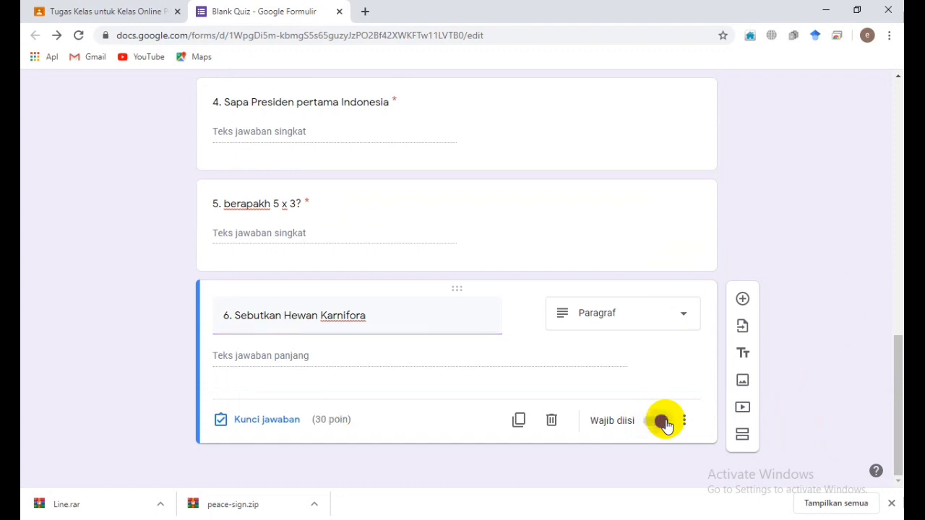
Step: Add a seventh question of type Paragraf below the sixth with the text "7. Sebutkan Hewan Herbifora"
{"action": "left_click", "coordinate": [743, 299]}
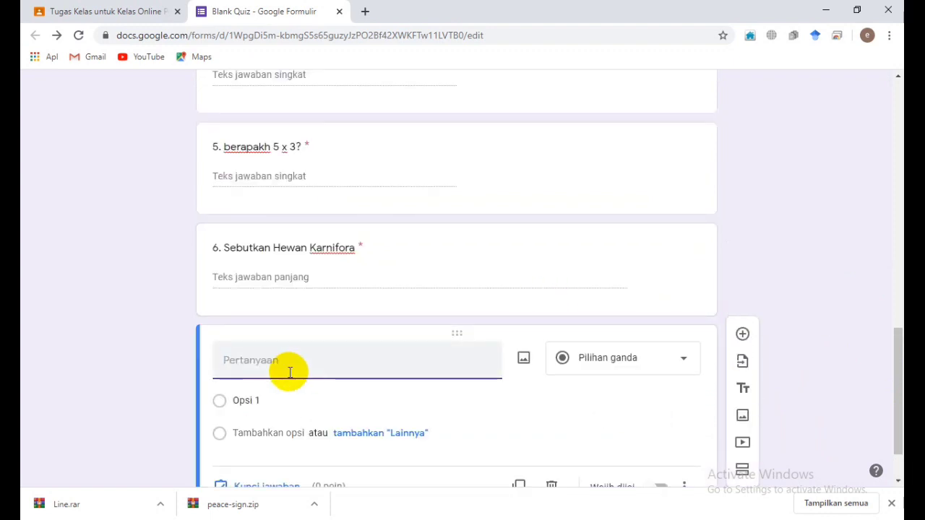
{"action": "type", "text": "7. "}
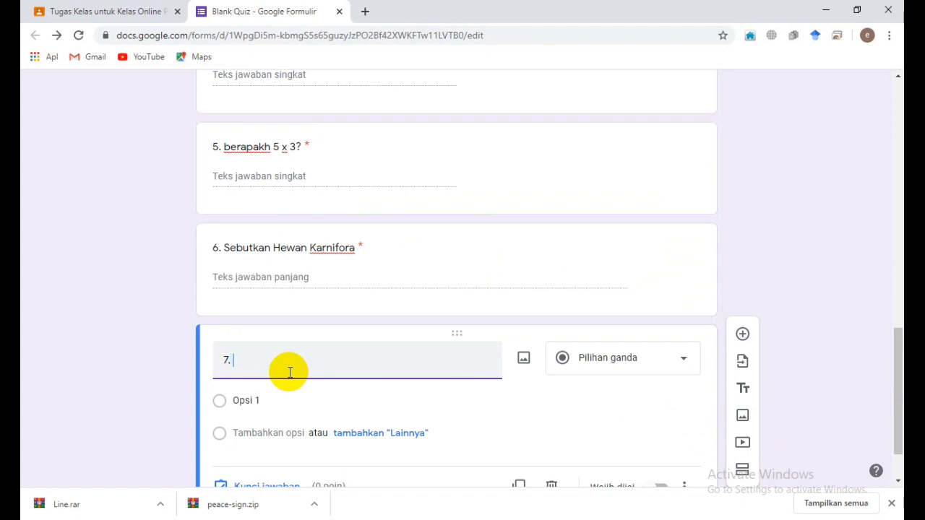
{"action": "type", "text": "Sebutkan Hewan "}
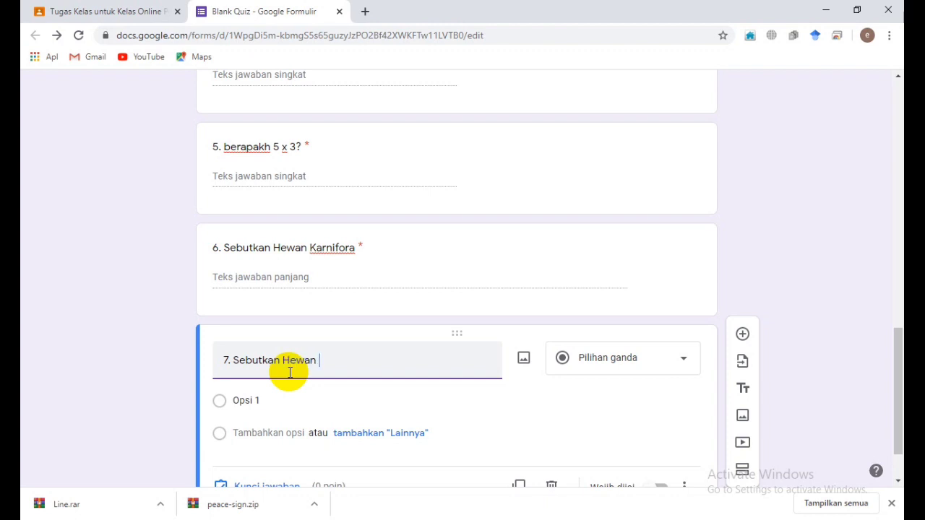
{"action": "type", "text": "Herbifora"}
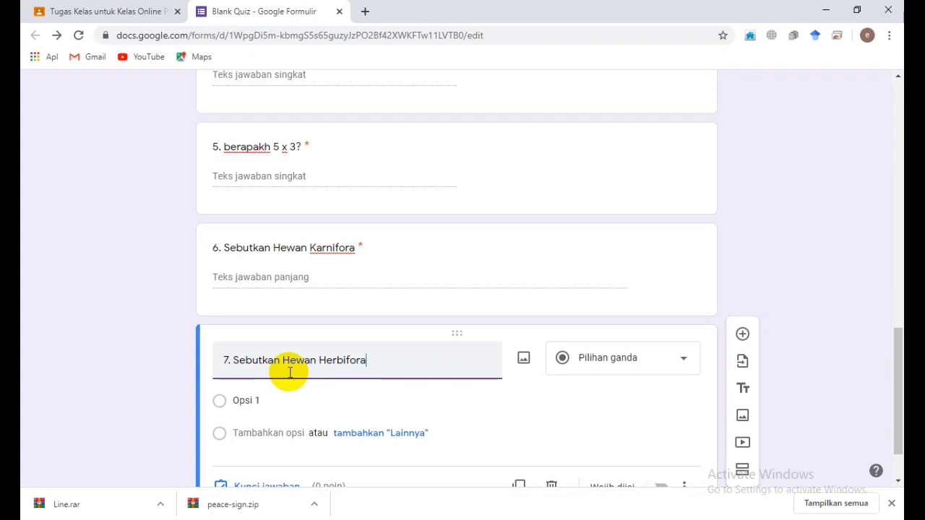
{"action": "left_click", "coordinate": [591, 372]}
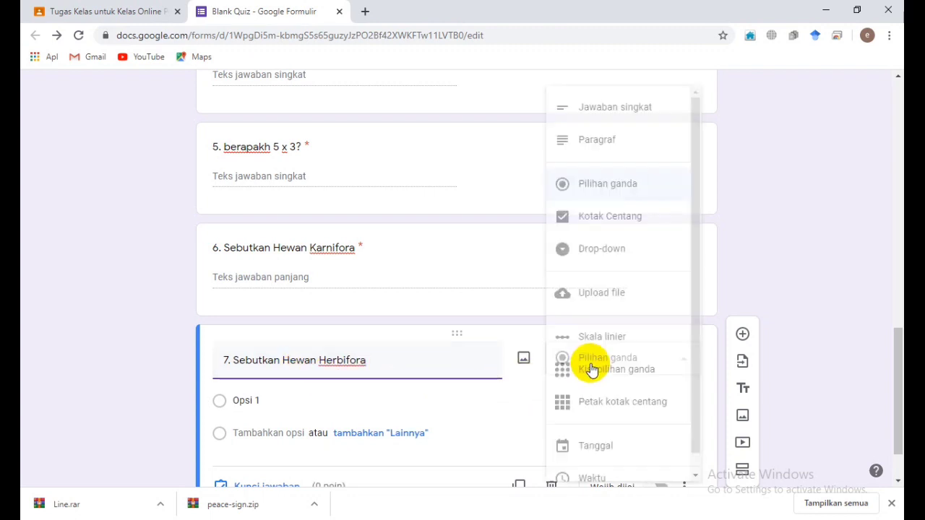
{"action": "left_click", "coordinate": [613, 151]}
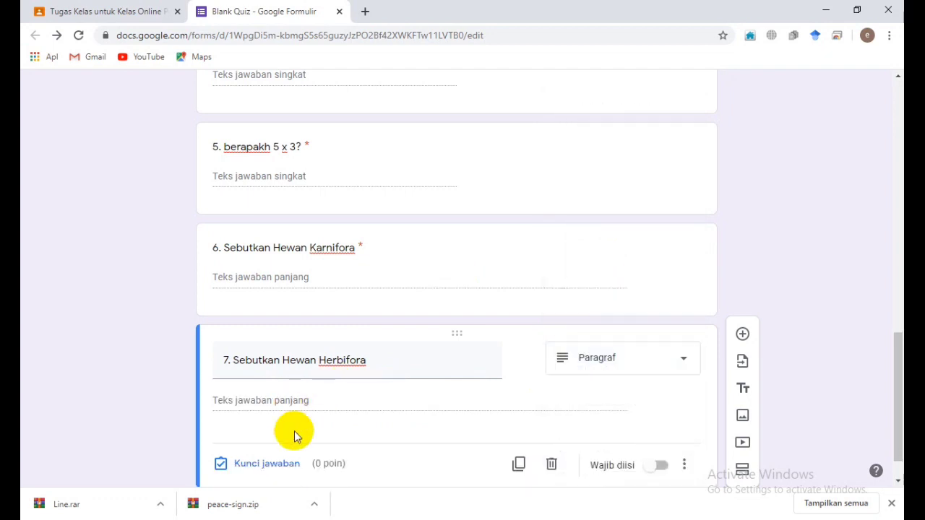
Step: Add the answer feedback "kuda, kambing, kelinci, panda" to the seventh question's answer key and save it
{"action": "left_click", "coordinate": [260, 470]}
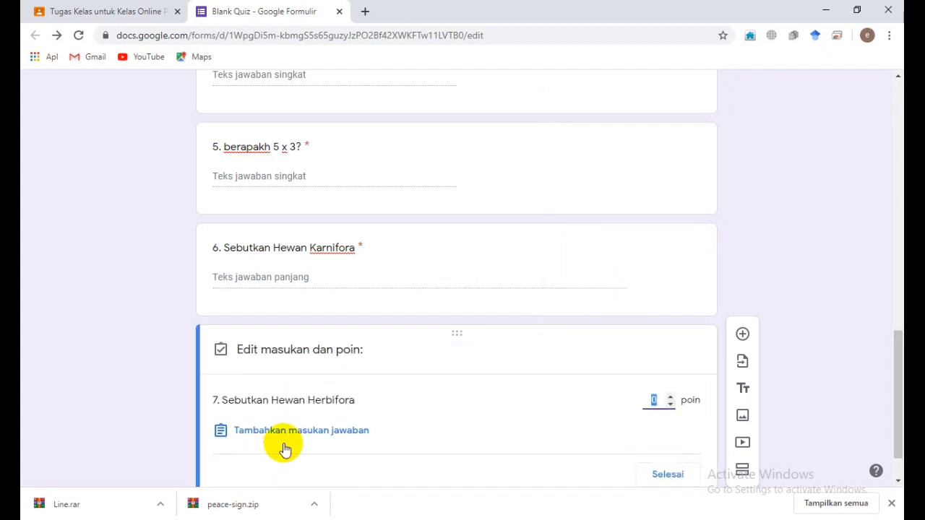
{"action": "left_click", "coordinate": [284, 434]}
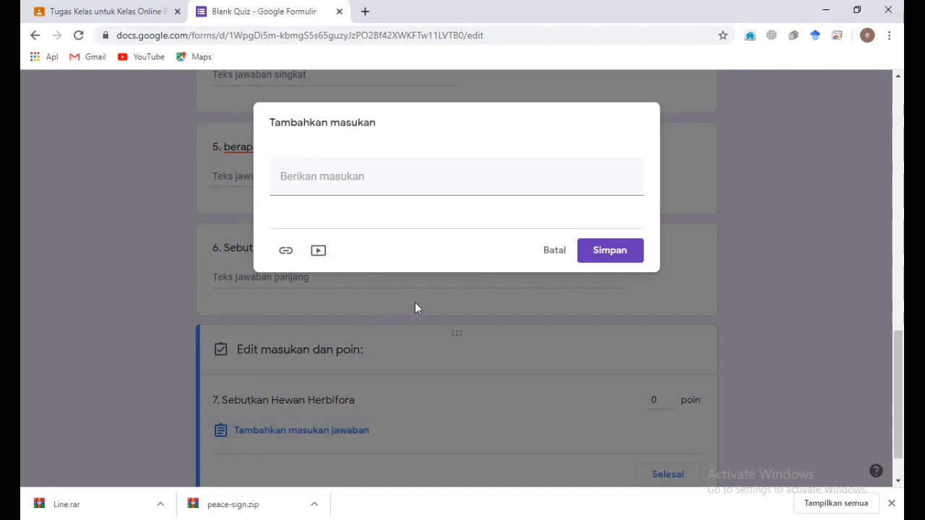
{"action": "left_click", "coordinate": [361, 176]}
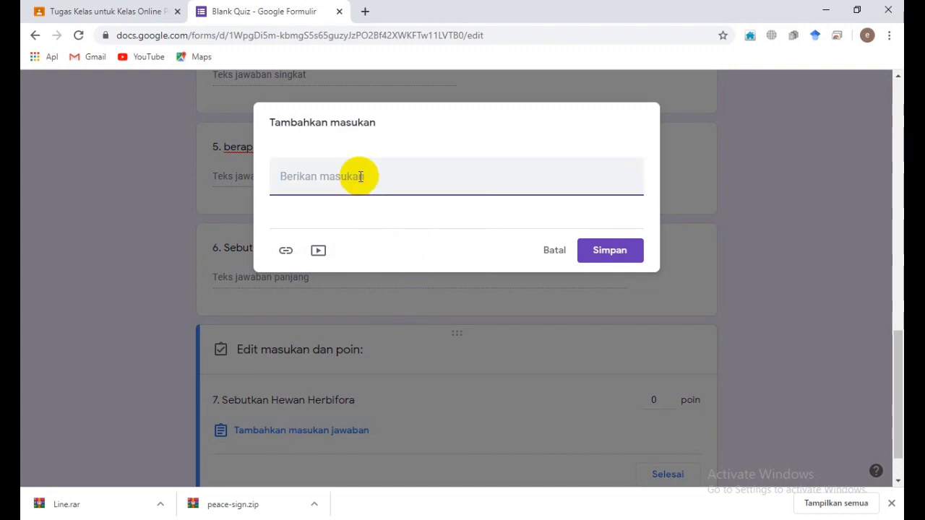
{"action": "type", "text": "kuda, ka"}
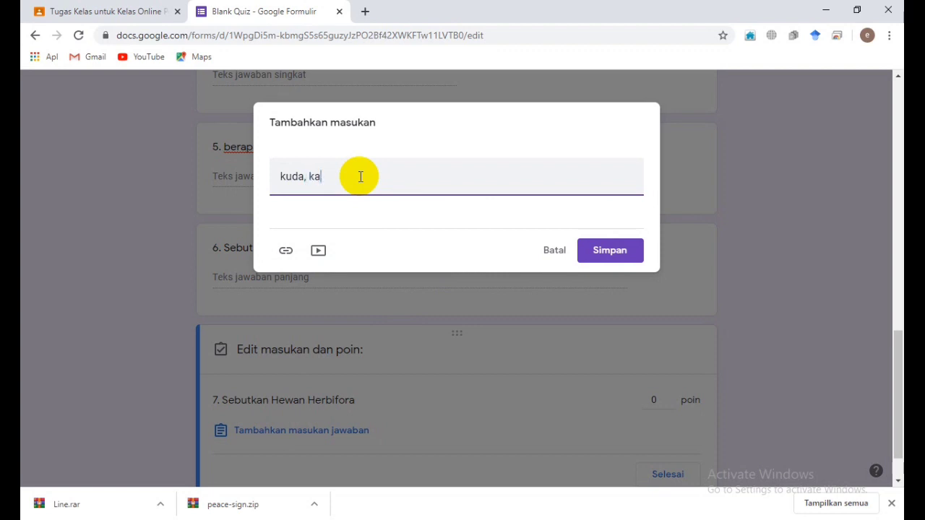
{"action": "type", "text": "mbing, kelinc"}
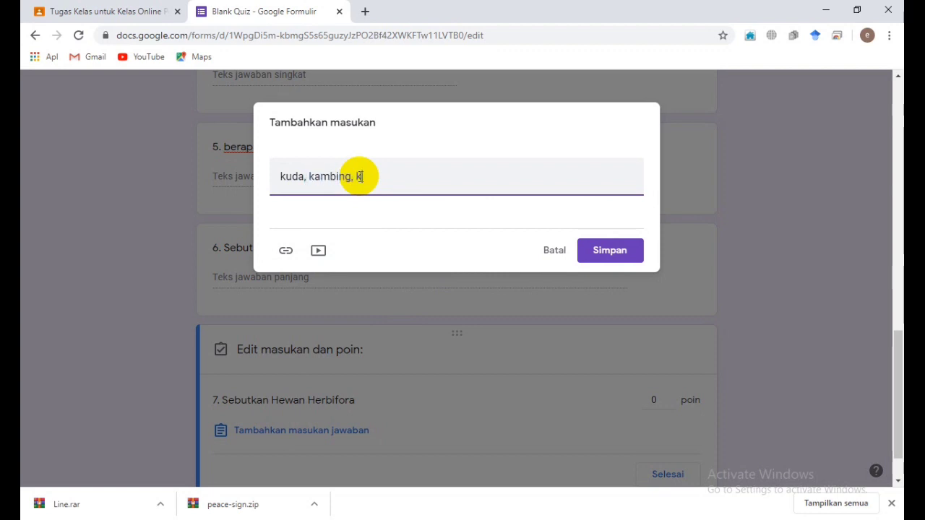
{"action": "type", "text": "i,"}
{"action": "type", "text": "panda"}
{"action": "left_click", "coordinate": [605, 252]}
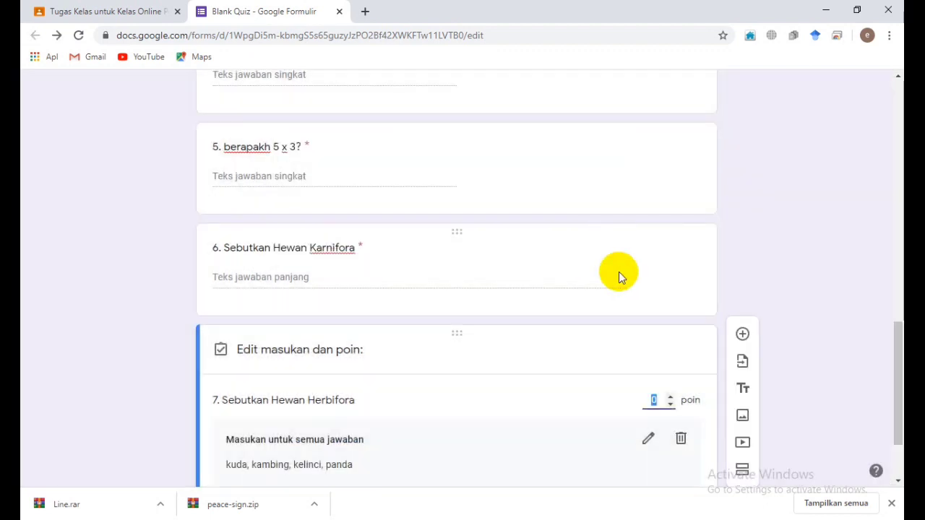
Step: Assign 20 points to the seventh question and make it required (Wajib diisi)
{"action": "type", "text": "20"}
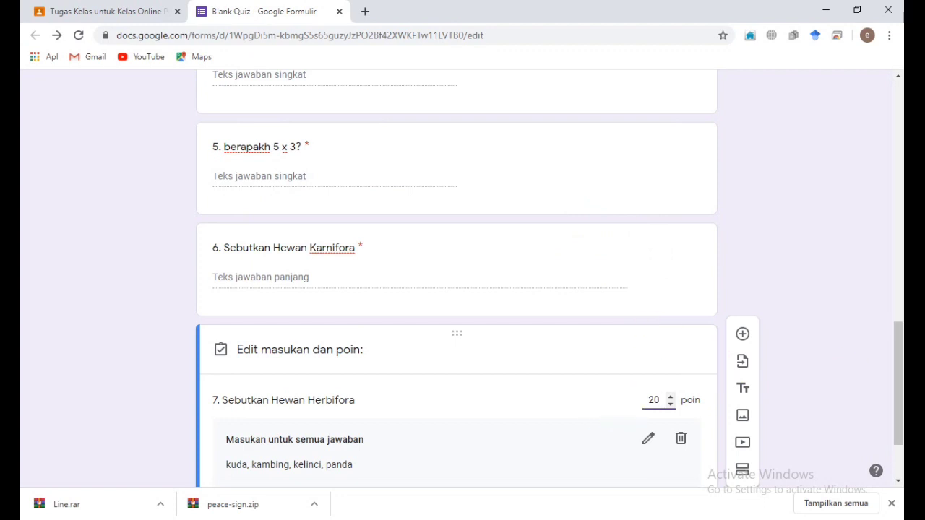
{"action": "left_click_drag", "start_coordinate": [901, 359], "coordinate": [882, 399]}
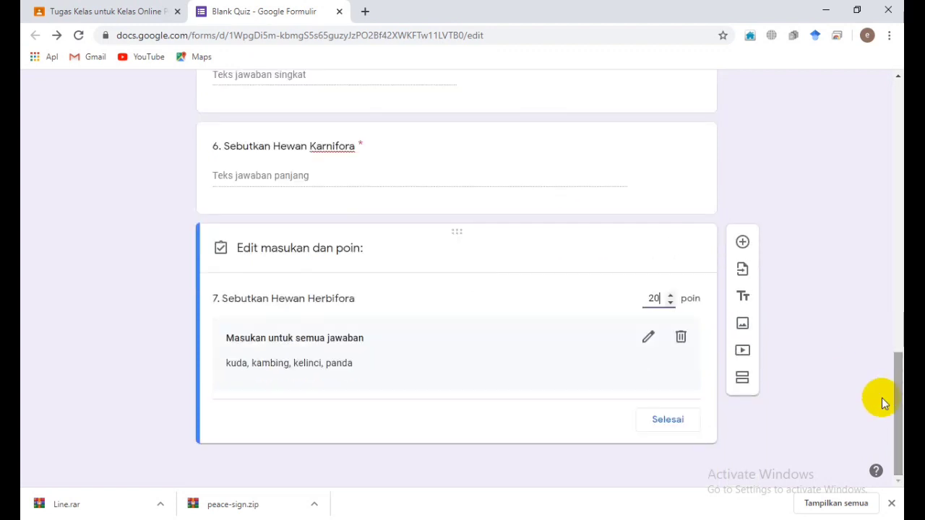
{"action": "left_click", "coordinate": [667, 419]}
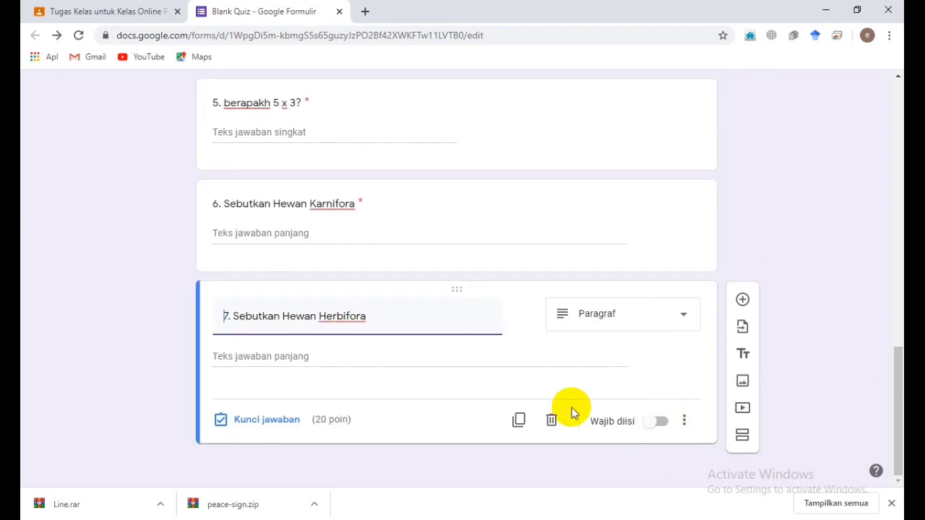
{"action": "left_click", "coordinate": [658, 421]}
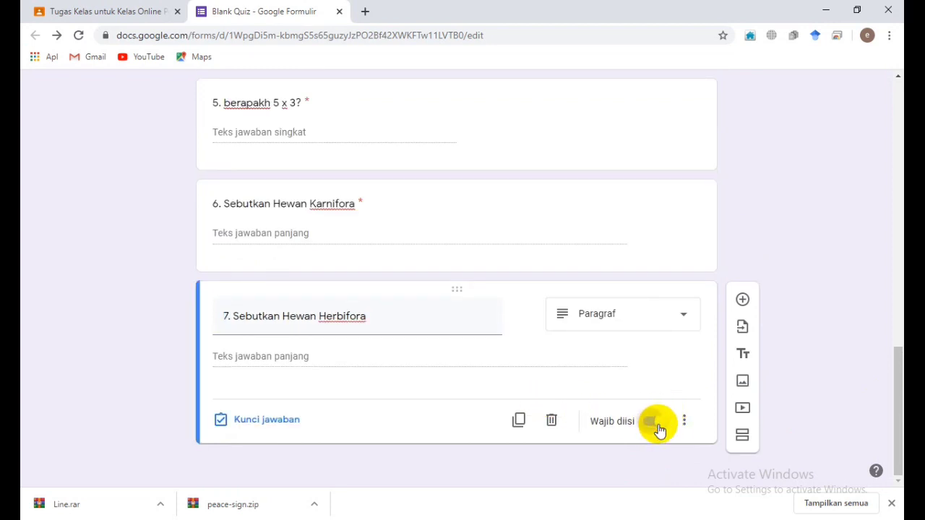
Step: Close the finished quiz form and assign the "UTS PELAJARAN MATEMATIKA" task to the class in Google Classroom
{"action": "left_click", "coordinate": [590, 217]}
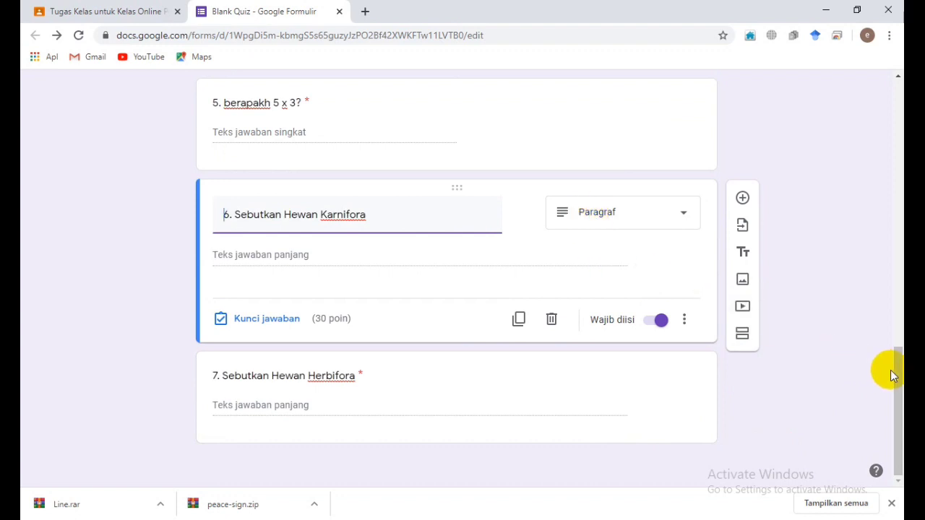
{"action": "left_click_drag", "start_coordinate": [898, 375], "coordinate": [877, 104]}
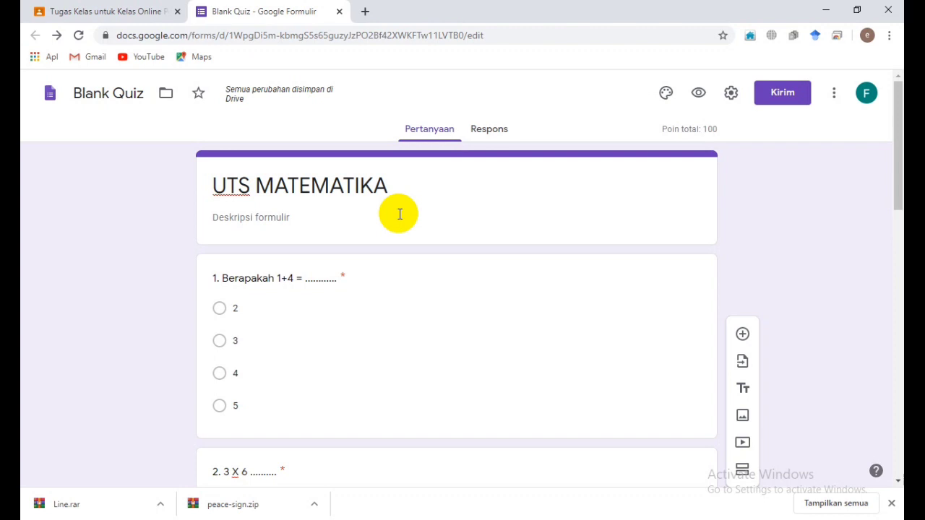
{"action": "left_click", "coordinate": [339, 12]}
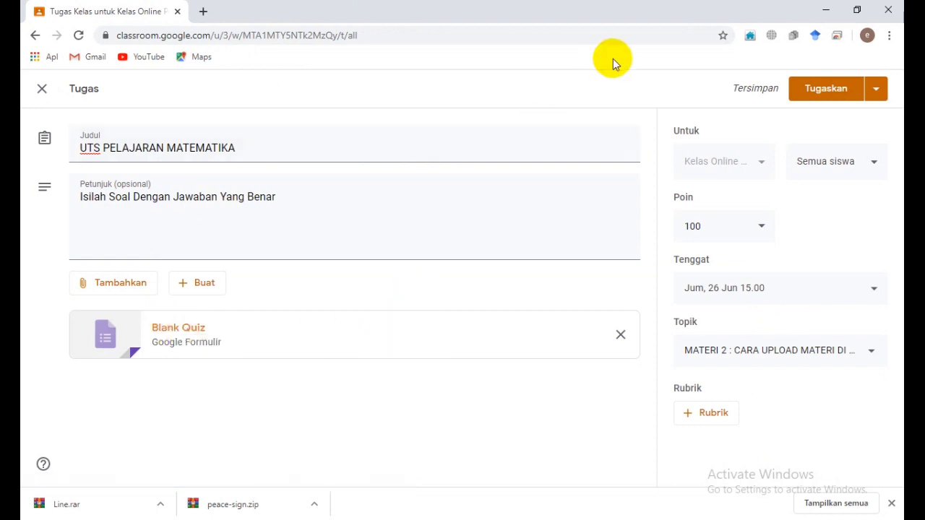
{"action": "left_click", "coordinate": [813, 95]}
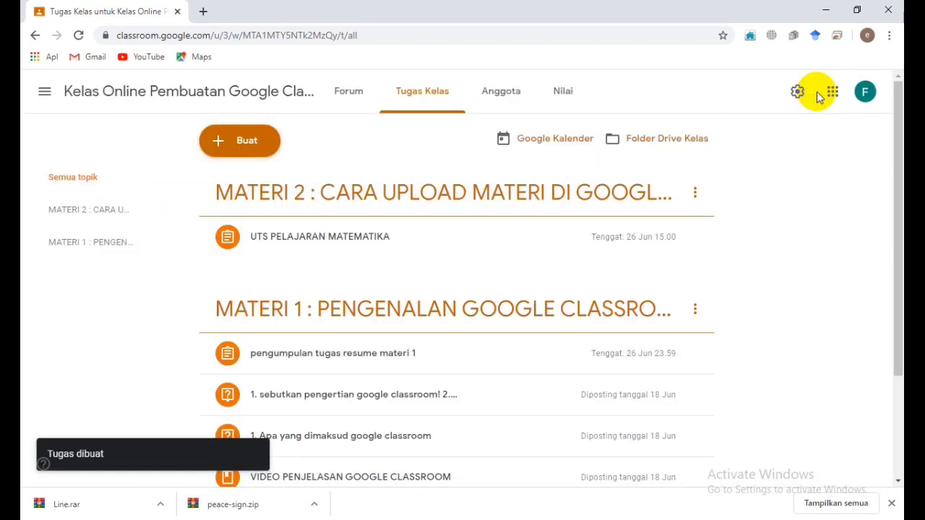
Step: Expand the posted "UTS PELAJARAN MATEMATIKA" assignment to check its details, and look over the types of classwork that can be created
{"action": "left_click", "coordinate": [347, 250]}
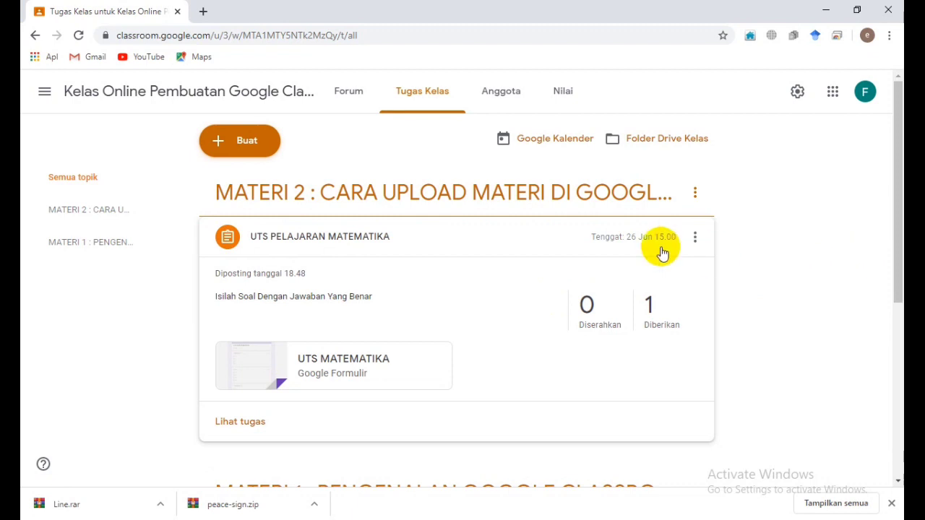
{"action": "left_click", "coordinate": [248, 150]}
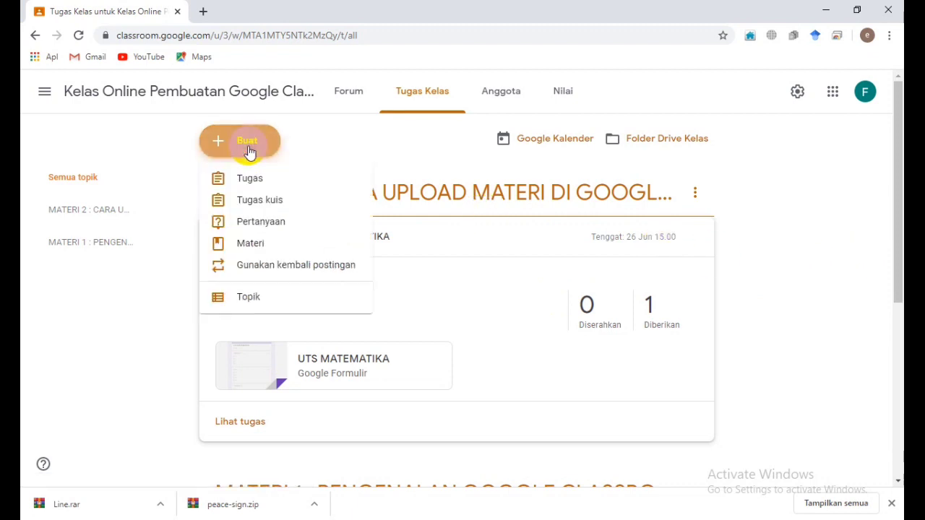
{"action": "left_click", "coordinate": [405, 149]}
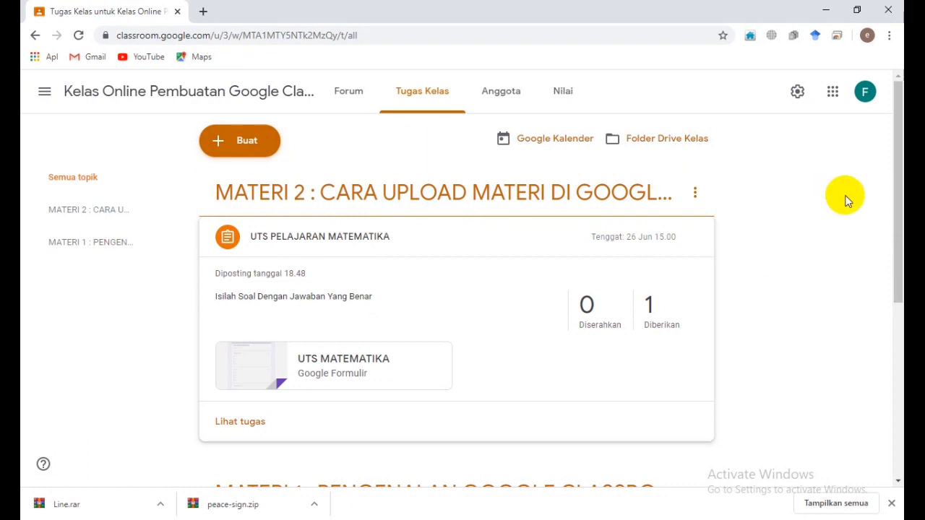